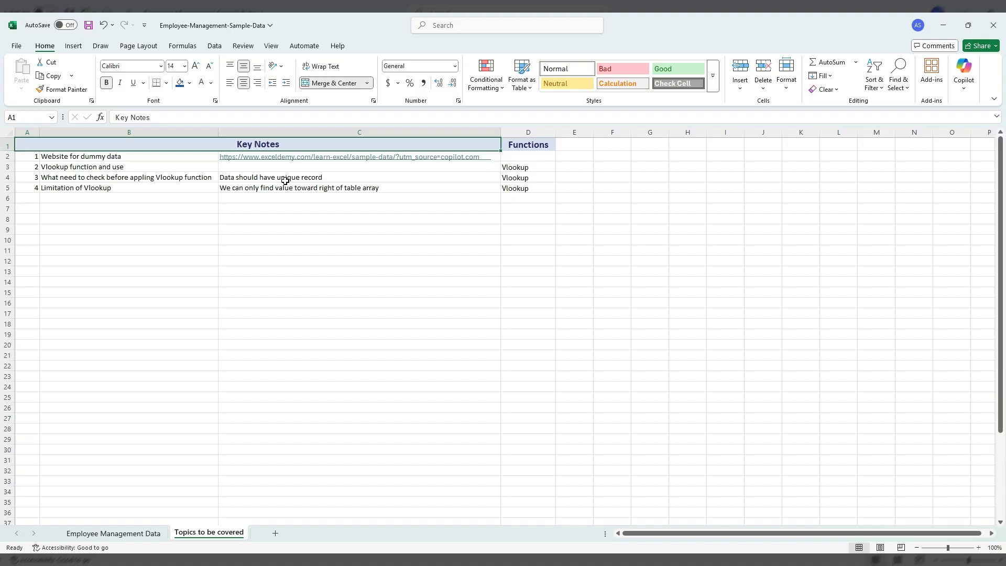
Open the Employee Management Data sheet and examine the headers and employee IDs of the unfilled table in columns I to N.
click(130, 536)
click(588, 237)
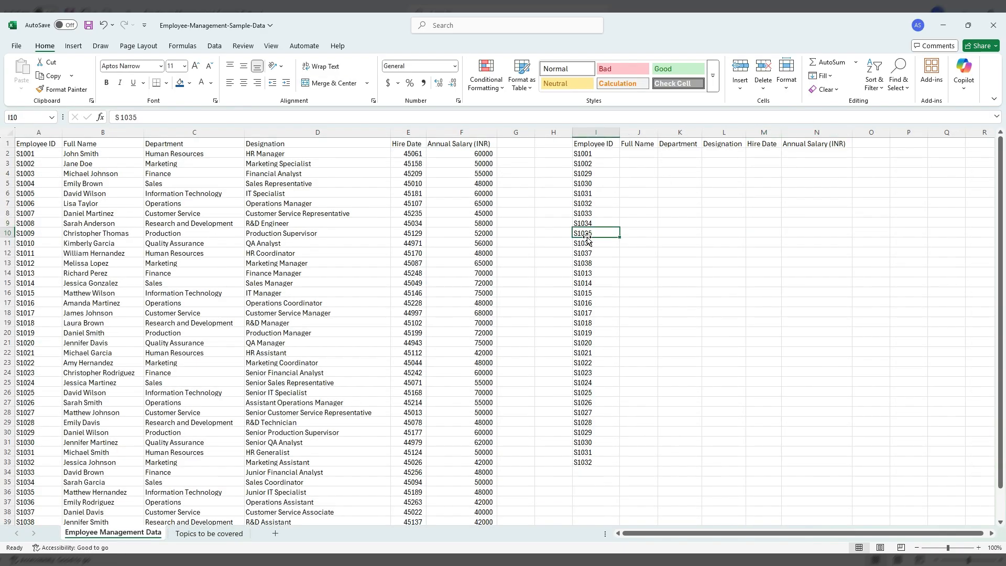
key(ctrl+Up)
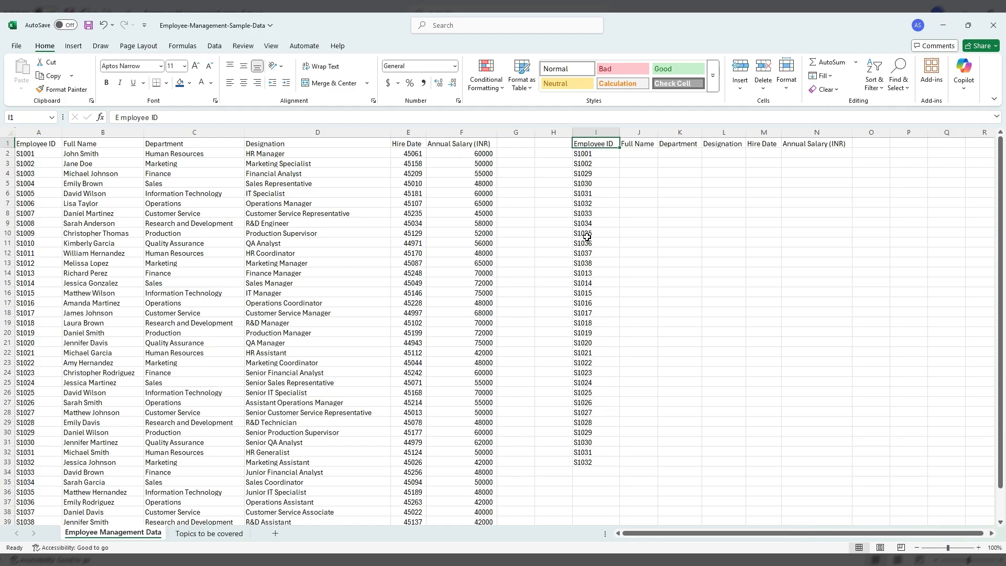
key(ctrl+shift+Right)
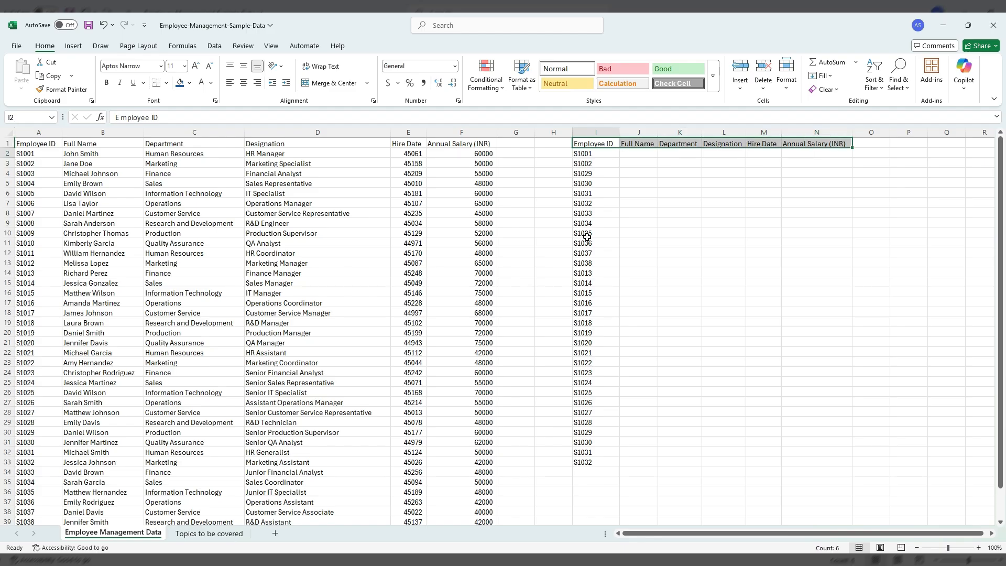
key(Down)
key(ctrl+shift+Down)
key(Right)
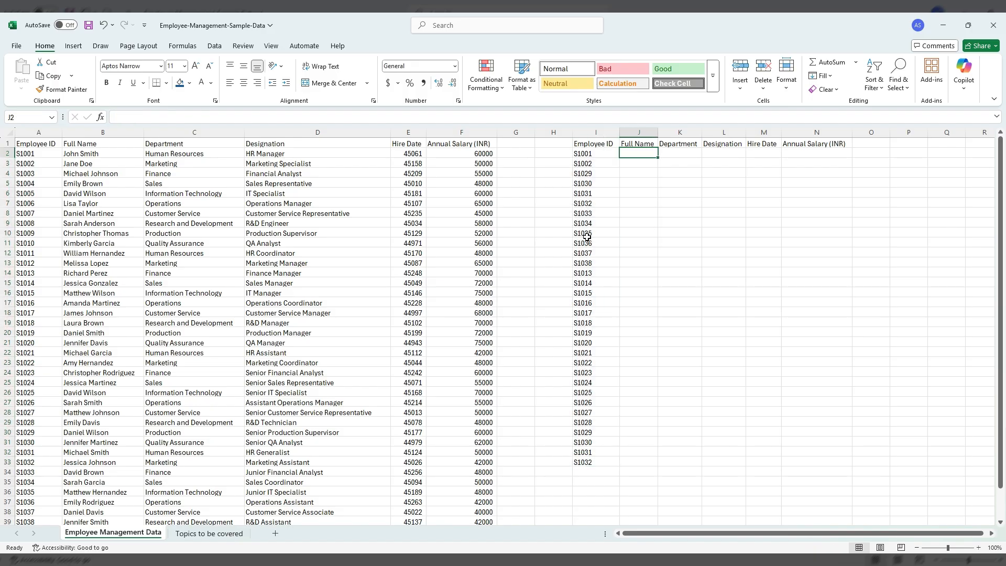
key(Left)
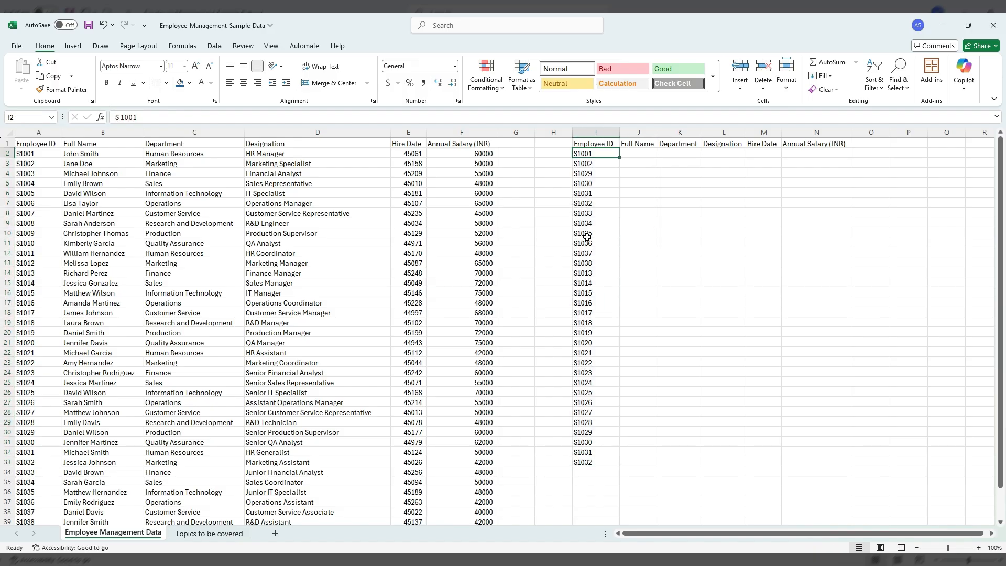
key(ctrl+shift+Down)
Highlight the employee ID list in column A of the source table to review its extent.
key(Up)
key(ctrl+Left)
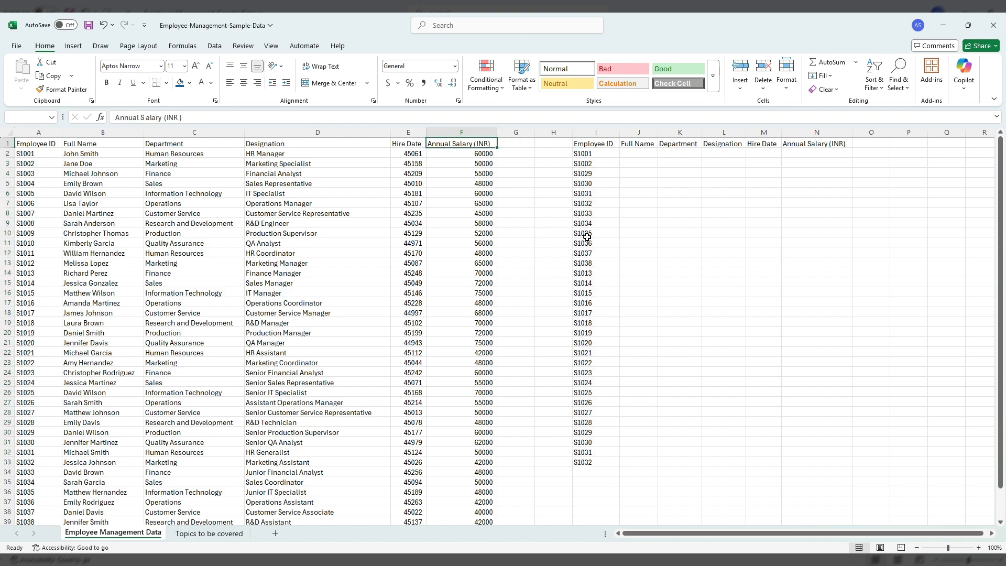
key(ctrl+Left)
key(Down)
key(ctrl+shift+Down)
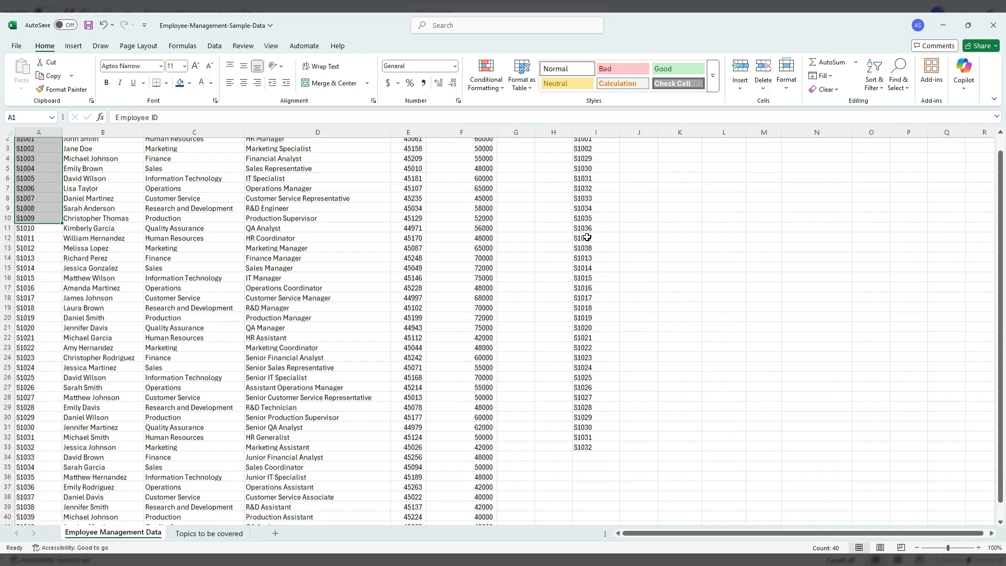
Copy the employee ID in I2 and search for it in the Employee ID column A.
key(Up)
key(Right)
key(Right)
key(Right)
key(Right)
key(Right)
key(Right)
key(Right)
key(Right)
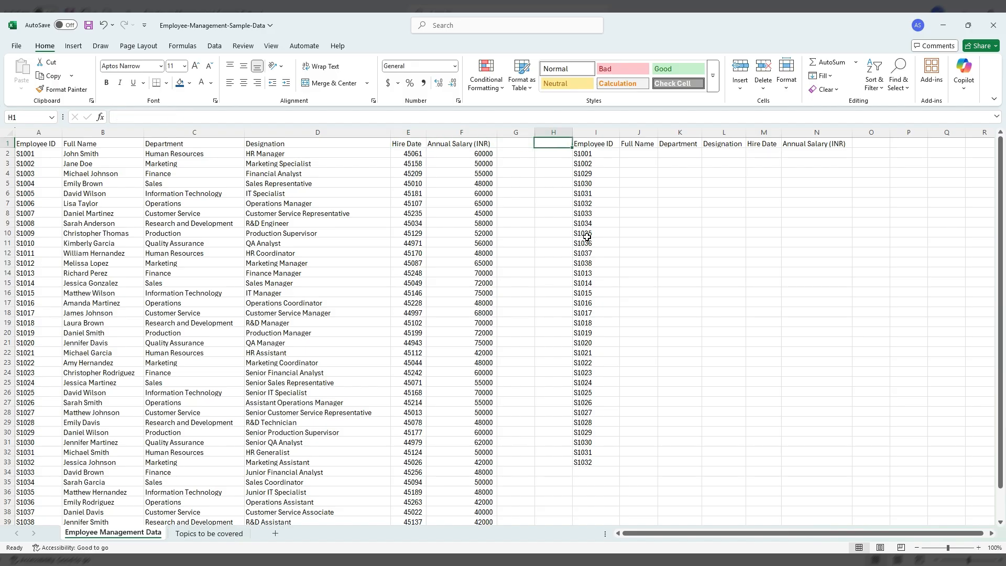
key(Down)
key(Right)
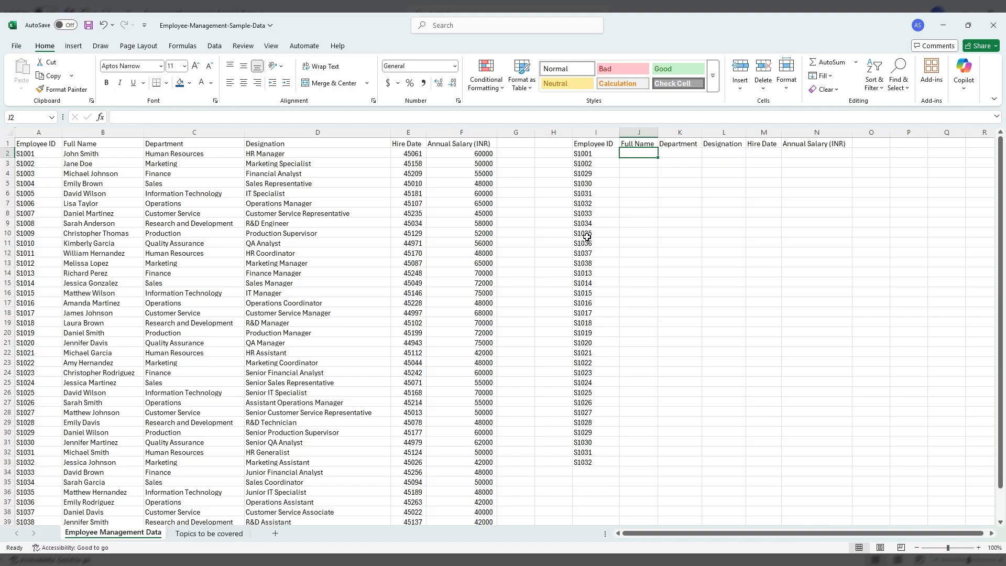
key(Left)
key(ctrl+c)
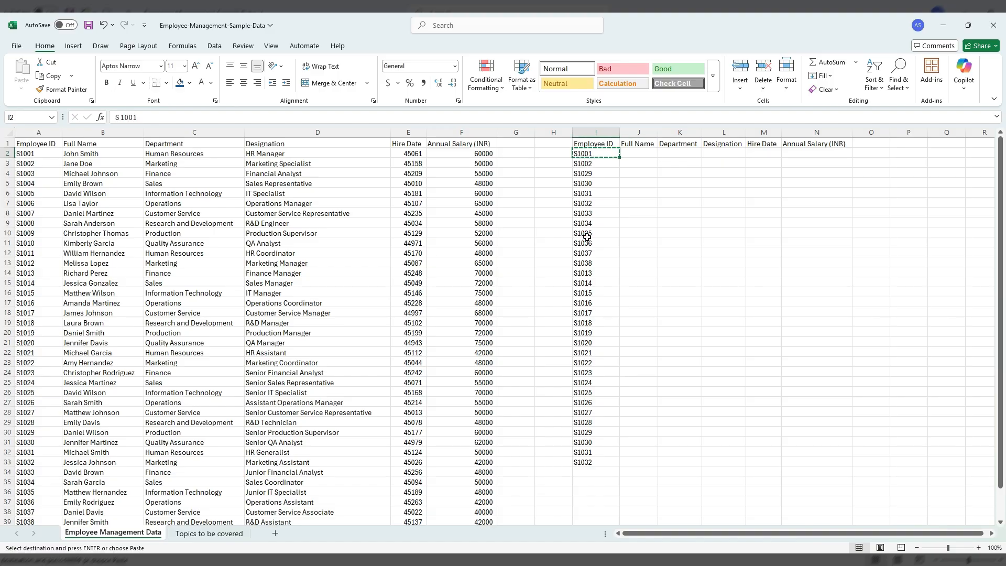
click(40, 130)
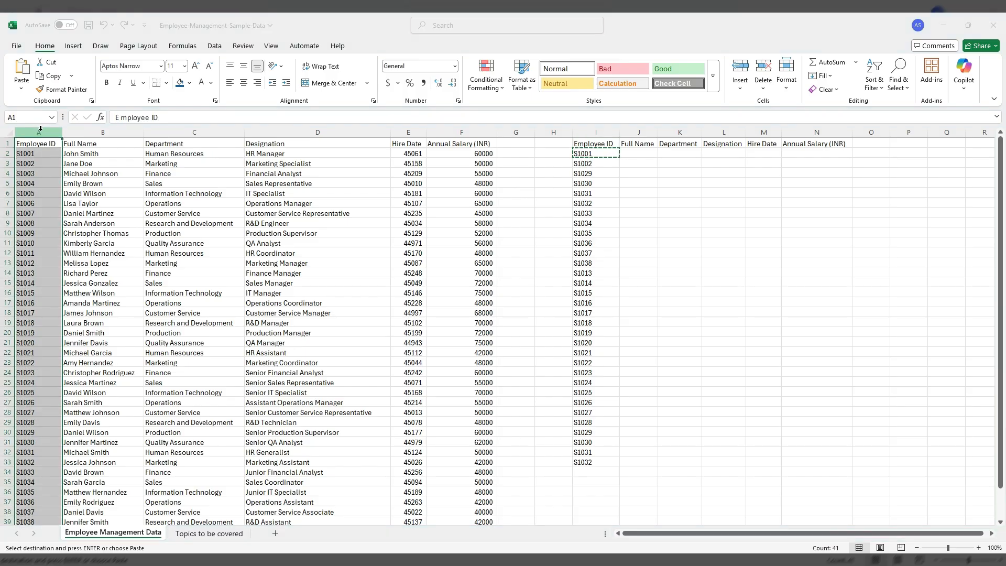
key(Return)
key(Escape)
Copy the matching employee's details from B2:F2 into the second table starting at J2.
key(Right)
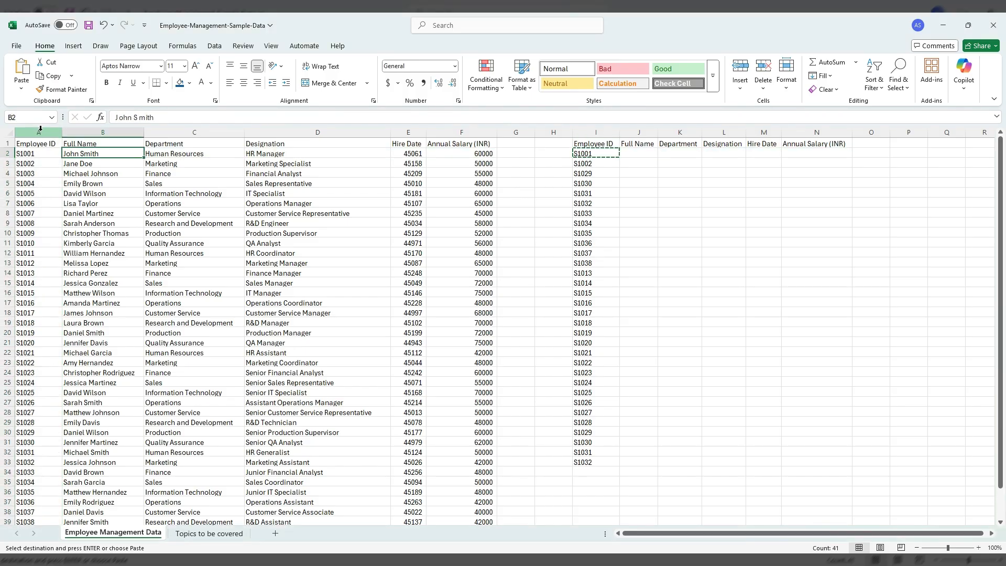
key(ctrl+shift+Right)
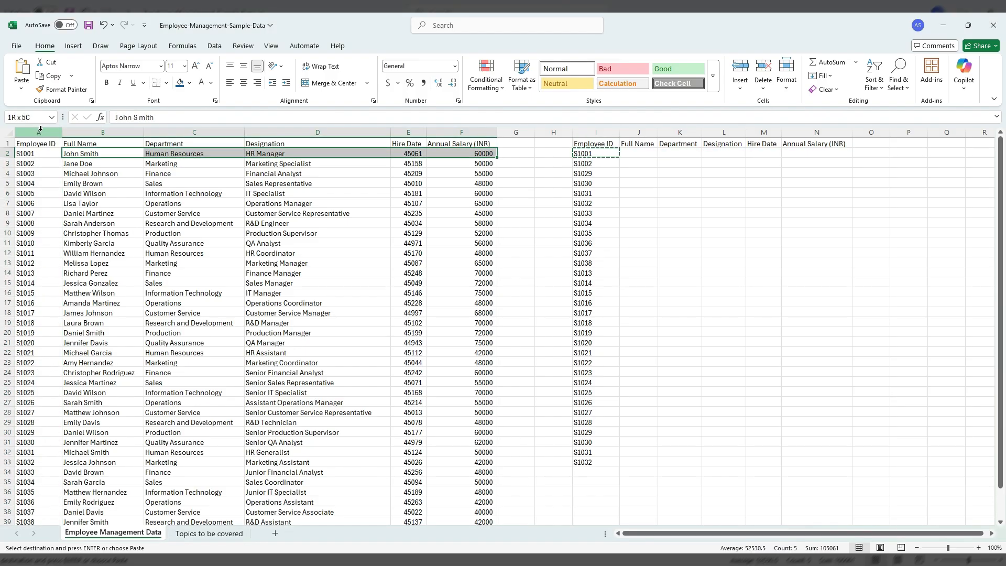
key(ctrl+c)
key(Right)
key(Right)
key(Right)
key(Right)
key(Right)
key(Right)
key(Right)
key(Right)
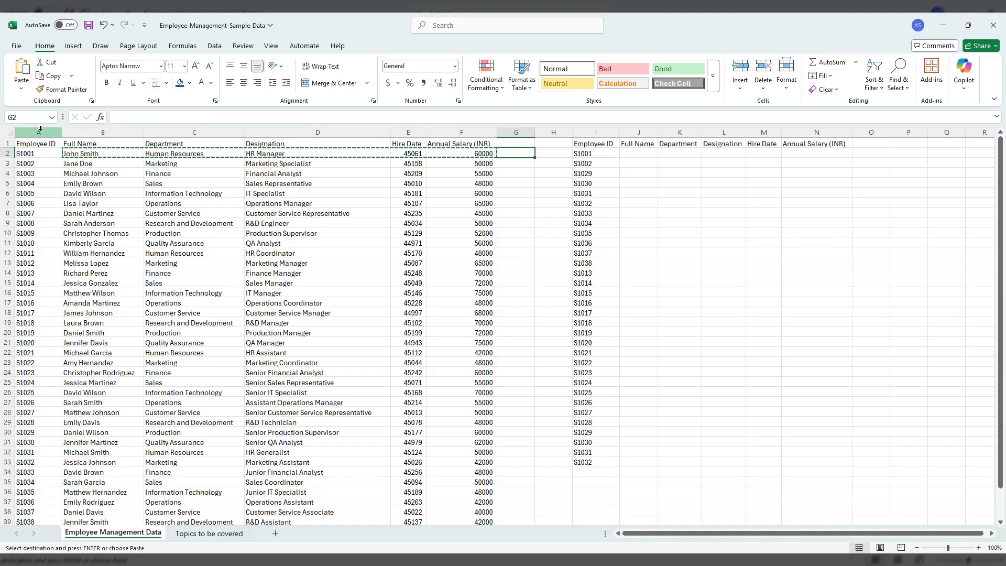
key(ctrl+v)
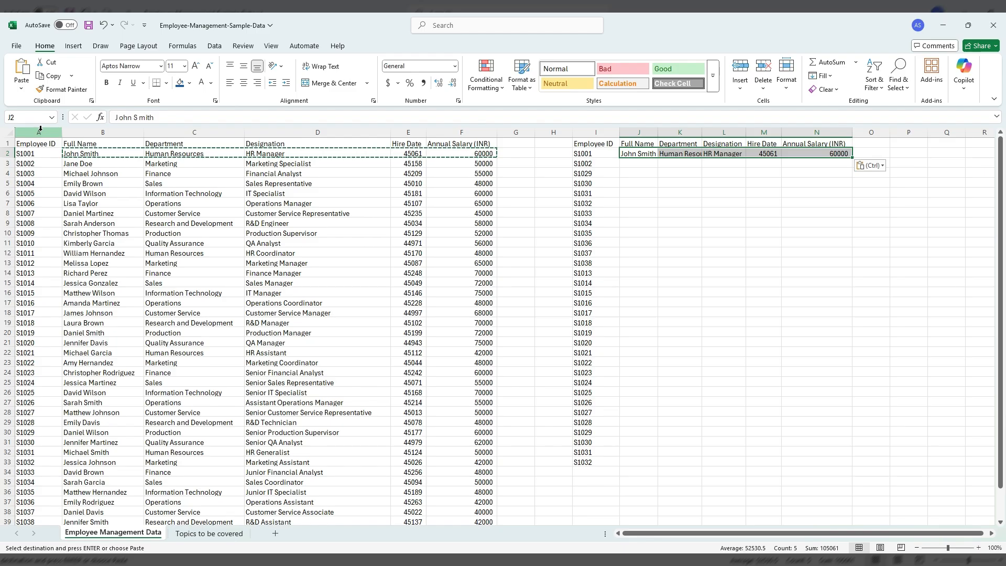
key(Escape)
Copy the employee ID in I3 and search for it in the Employee ID column A.
key(Down)
key(Left)
key(Left)
key(Right)
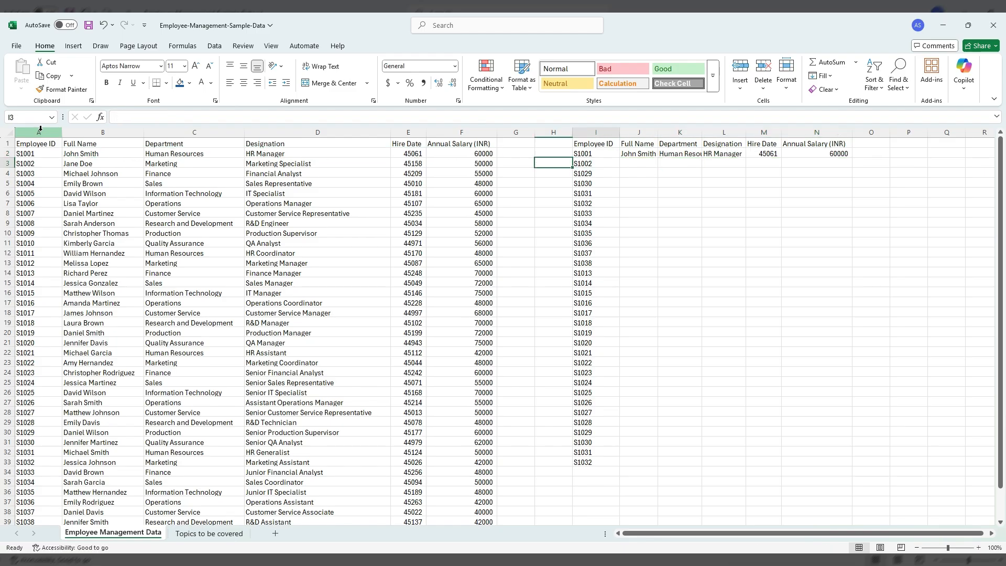
key(ctrl+c)
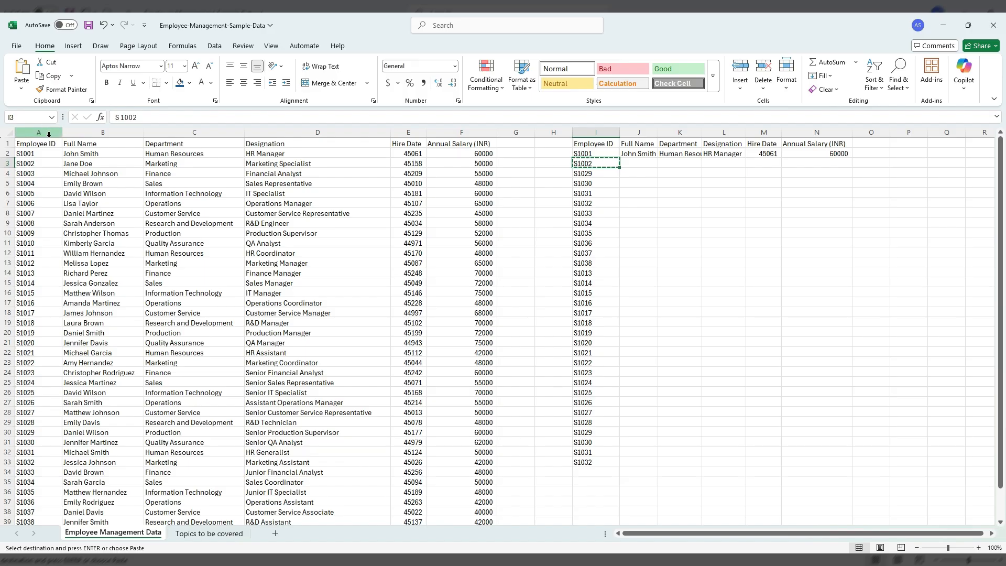
click(47, 134)
key(ctrl+f)
key(ctrl+v)
key(Return)
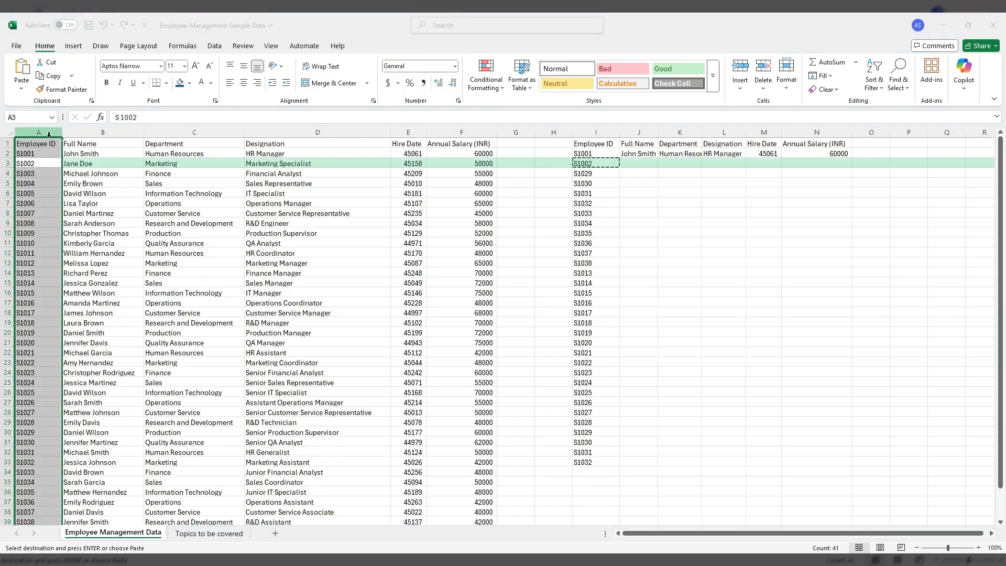
key(Escape)
Copy the matching employee's details from B3:F3 into the second table starting at J3.
key(Right)
key(ctrl+shift+Right)
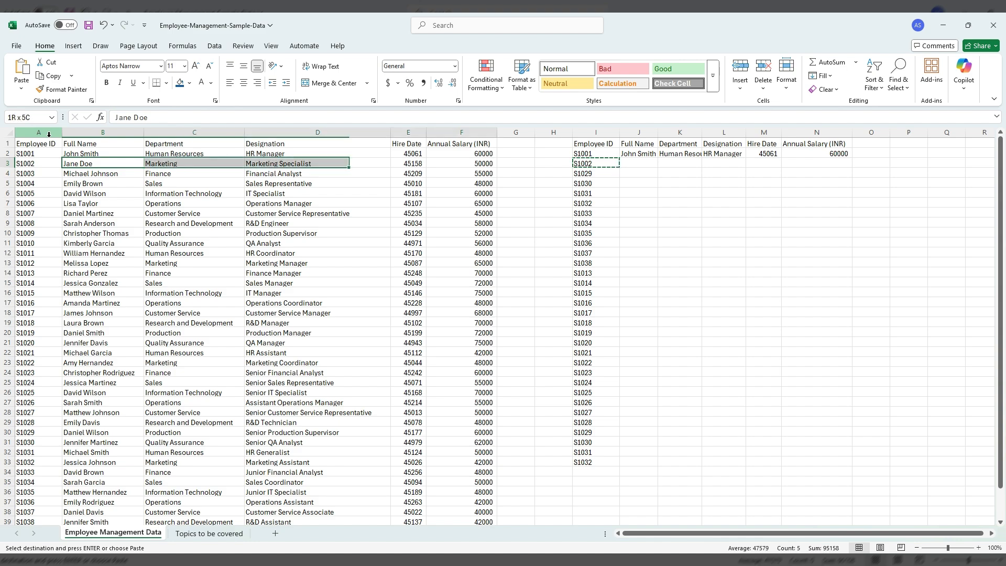
key(ctrl+c)
key(Right)
key(Right)
key(Right)
key(Right)
key(Right)
key(Right)
key(Right)
key(Right)
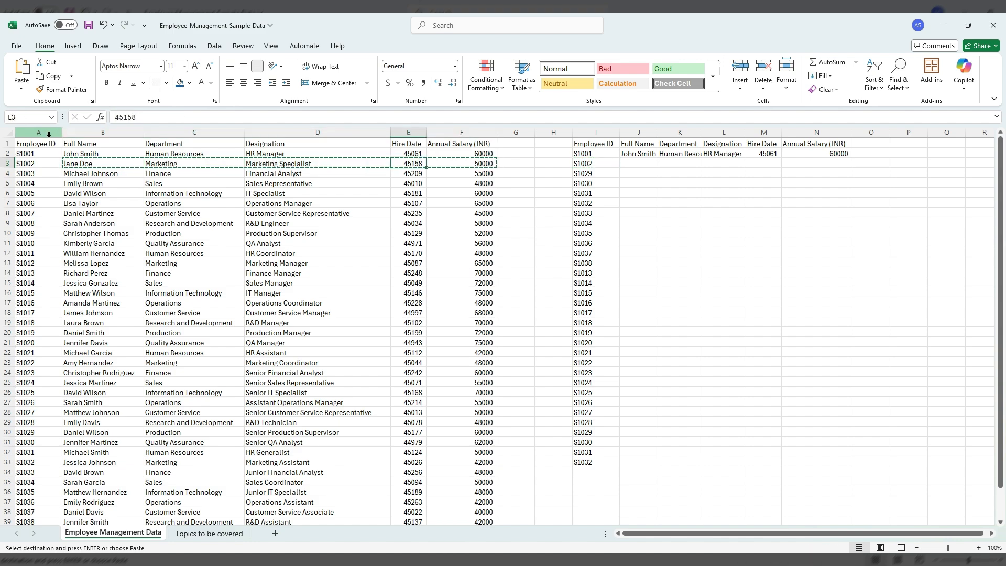
key(ctrl+v)
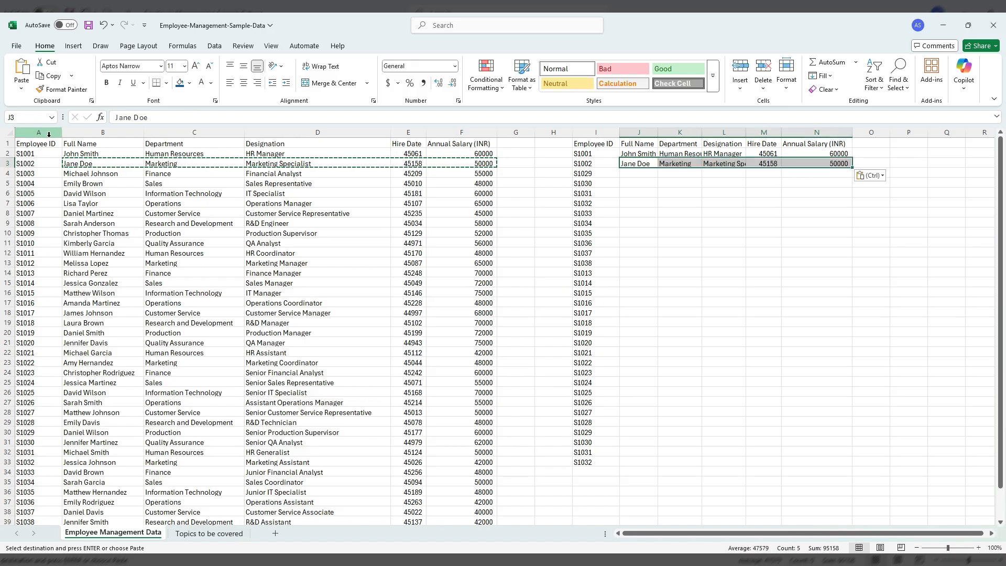
key(Escape)
Clear the manually pasted employee details from J2:N3.
key(Up)
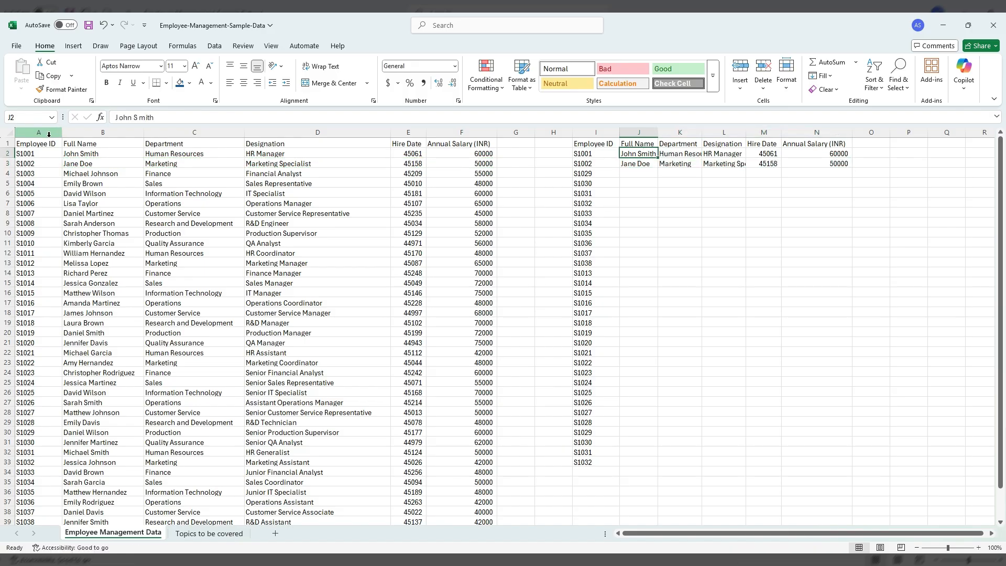
key(shift+Down)
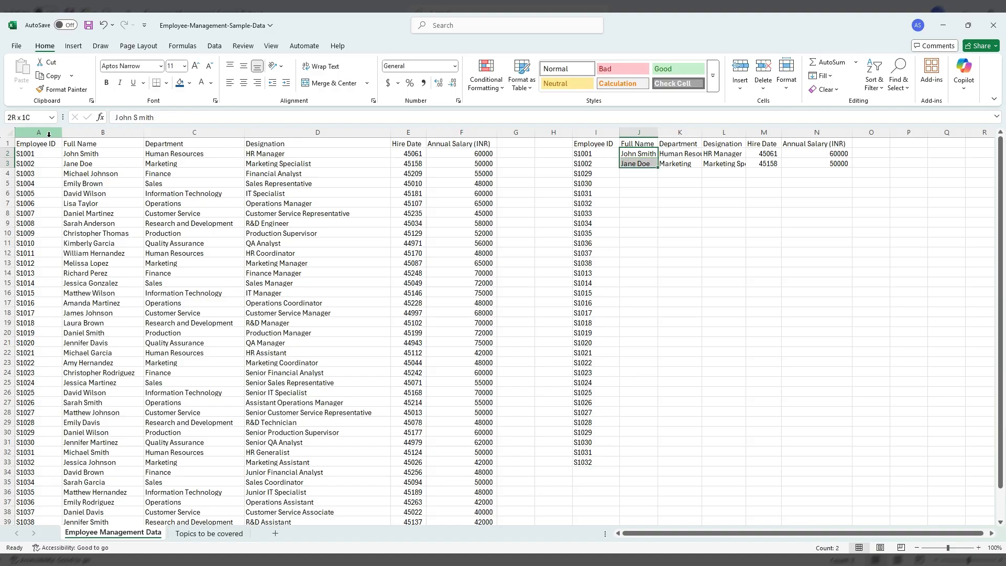
key(shift+Right)
key(shift+Right)
key(shift+Right)
key(shift+Right)
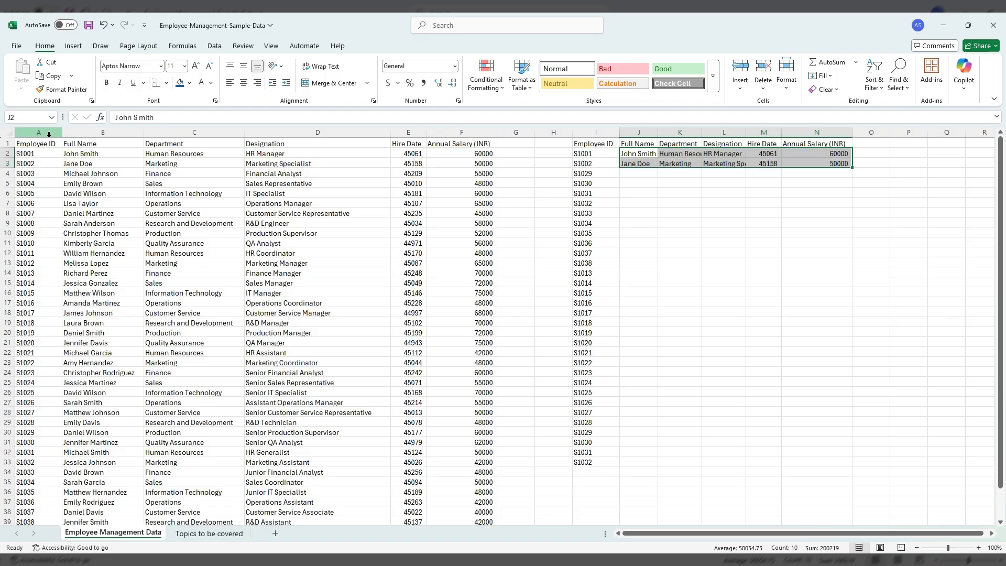
key(Delete)
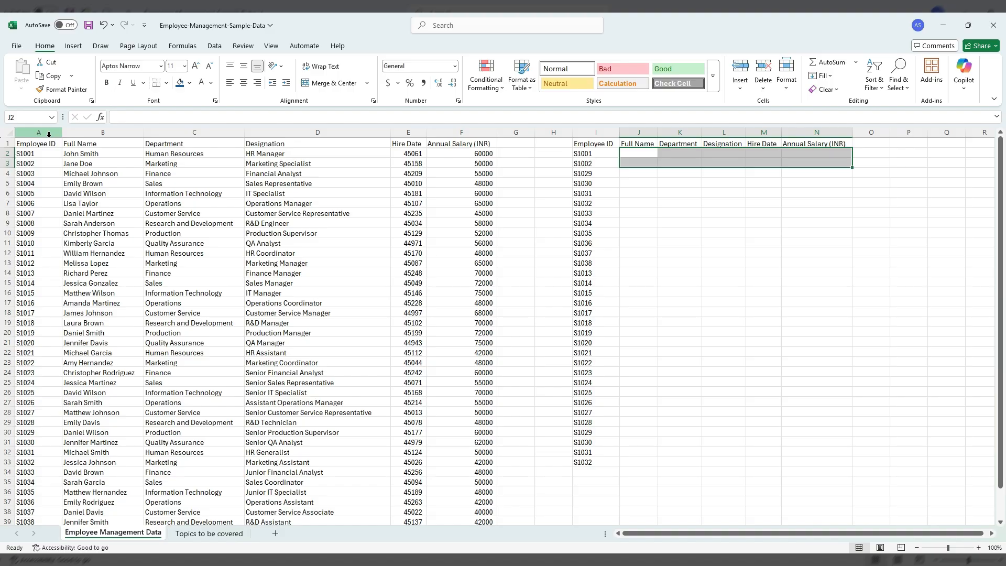
Make the source table's header row A1:F1 bold.
key(Up)
key(ctrl+Left)
key(ctrl+Left)
key(ctrl+Left)
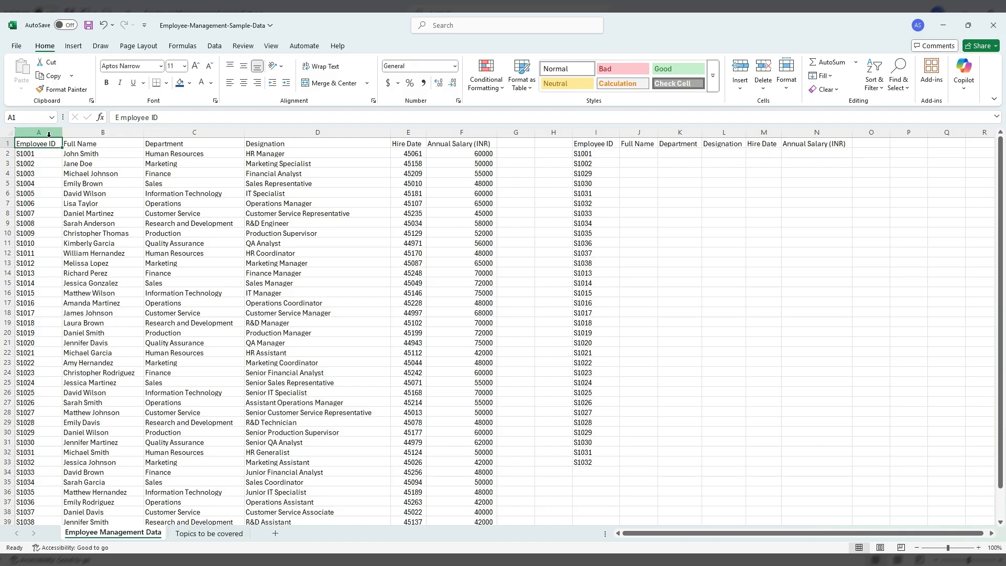
key(ctrl+shift+Right)
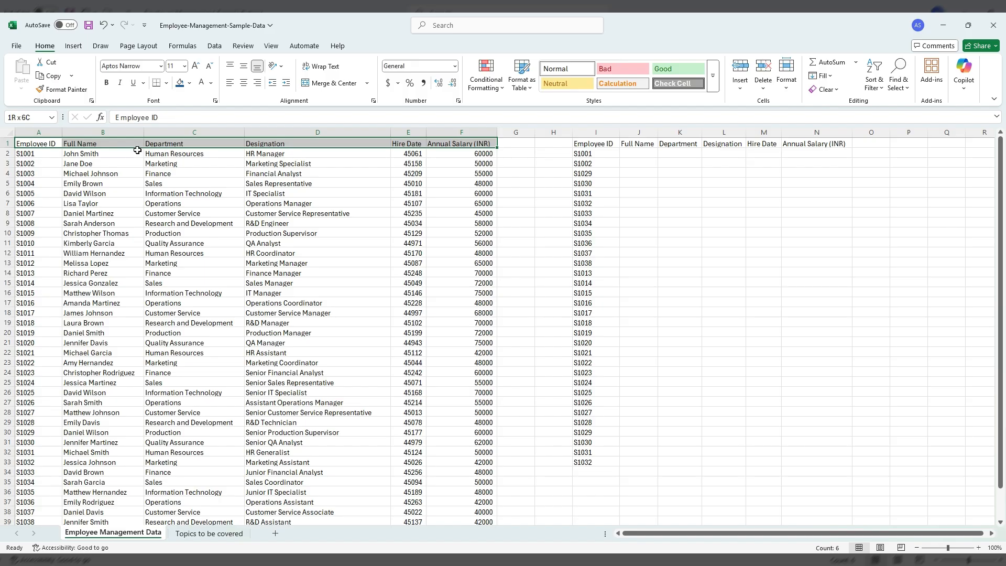
key(ctrl+b)
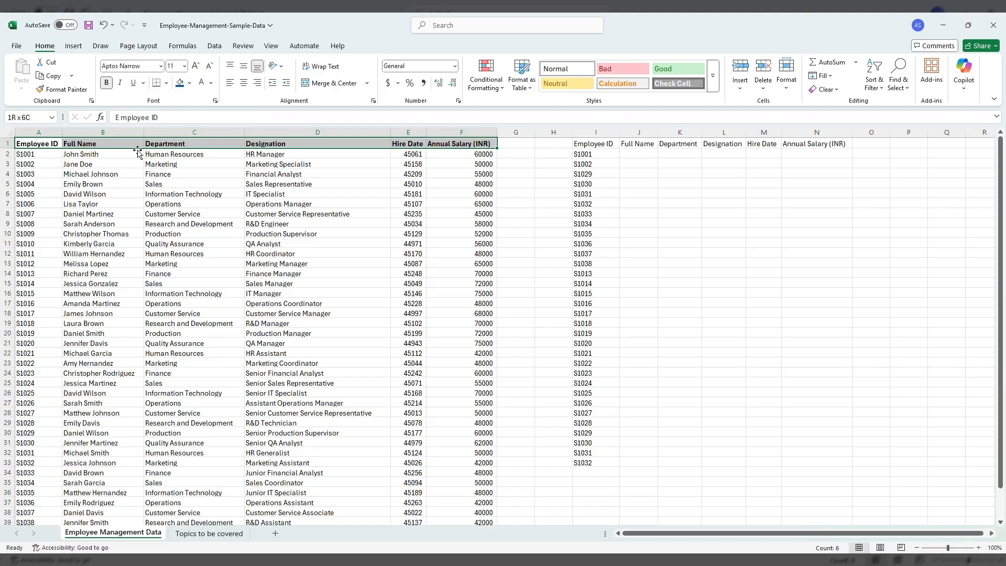
click(157, 214)
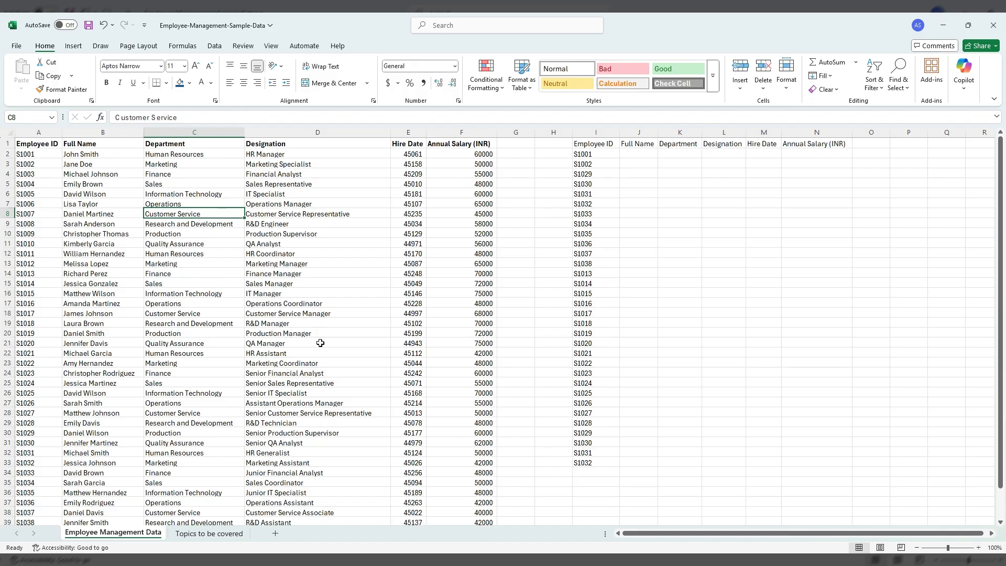
Underline the source table's header row A1:F1.
key(ctrl+Home)
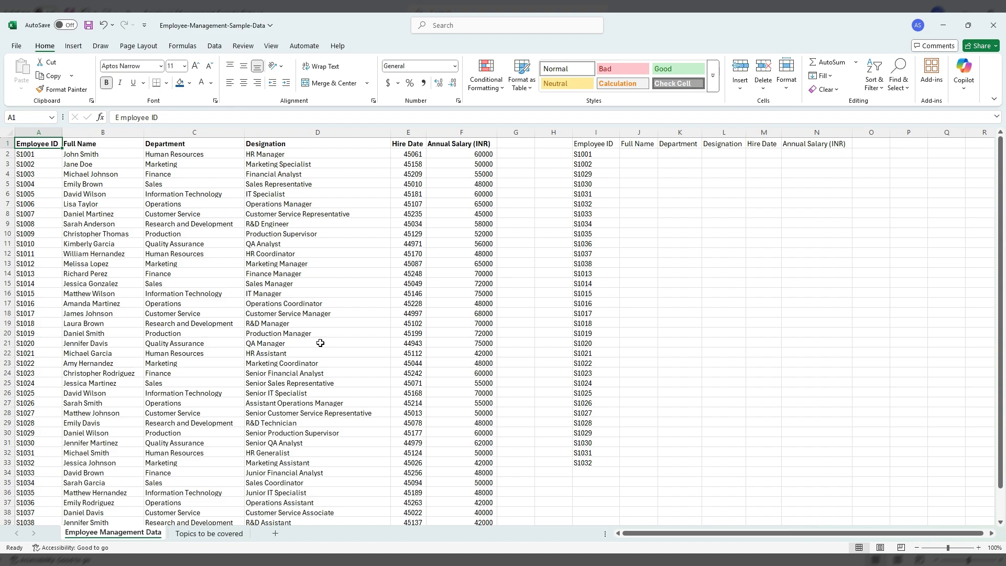
key(ctrl+shift+Right)
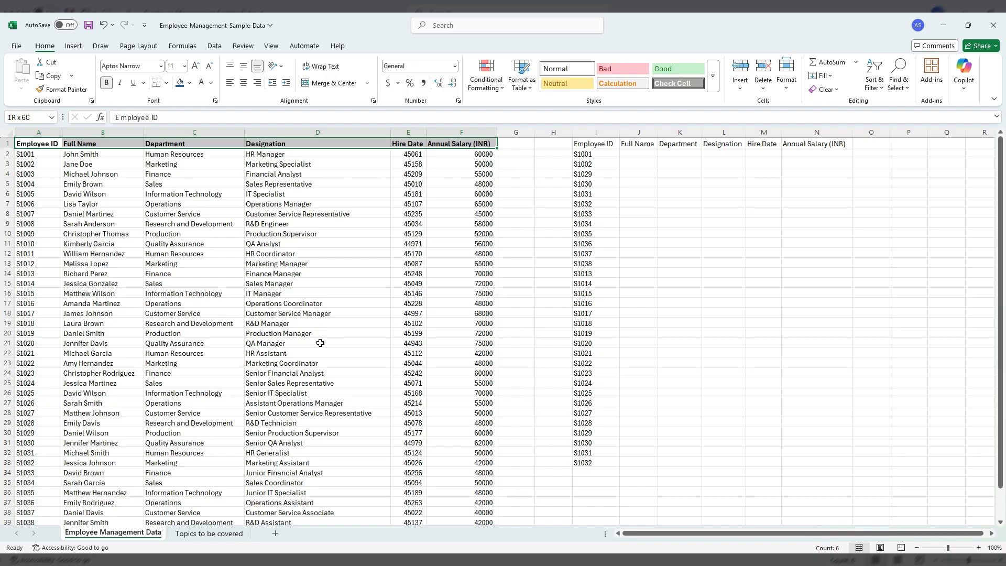
key(ctrl+u)
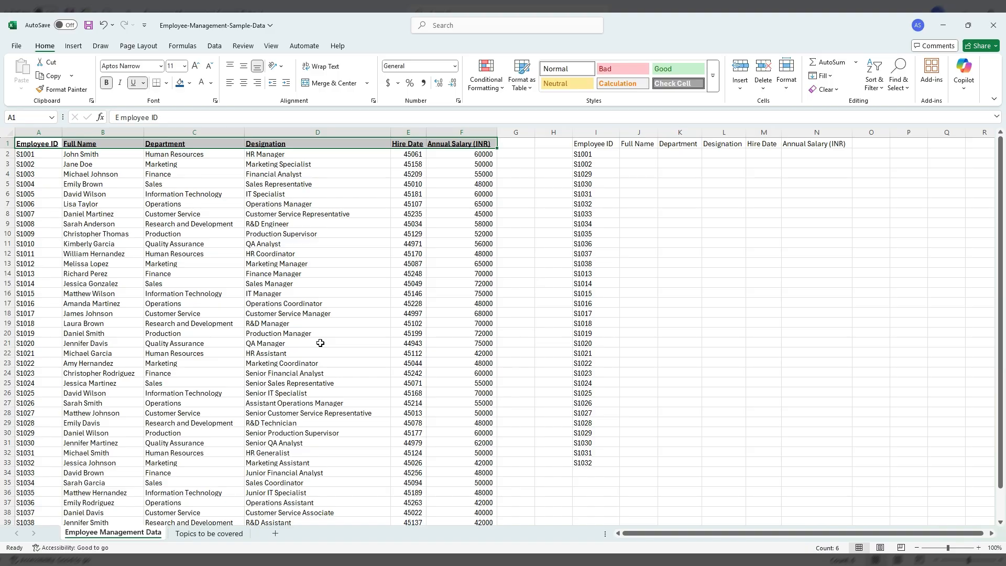
click(268, 213)
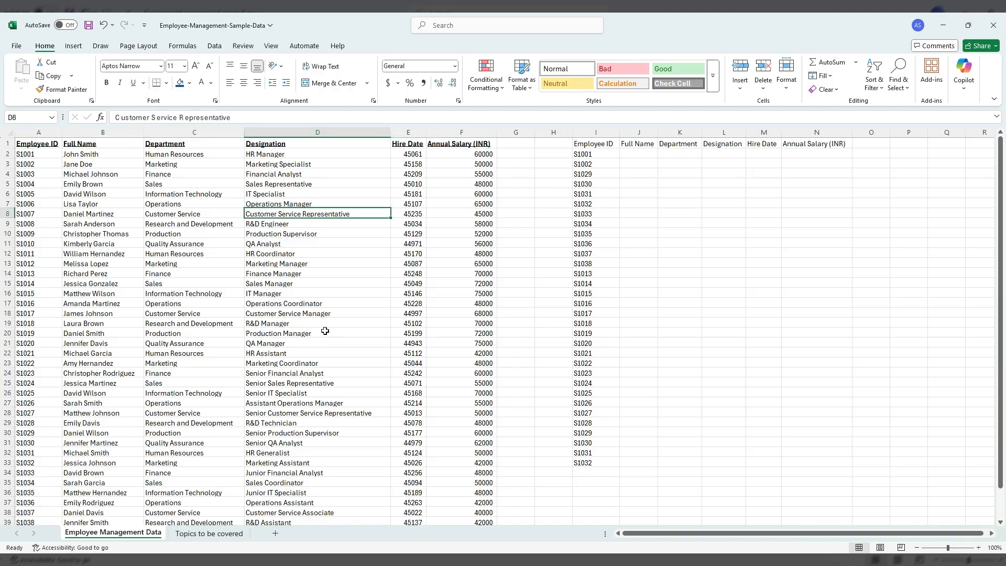
Increase the font size of the source table's header row A1:F1 to 12.
click(50, 150)
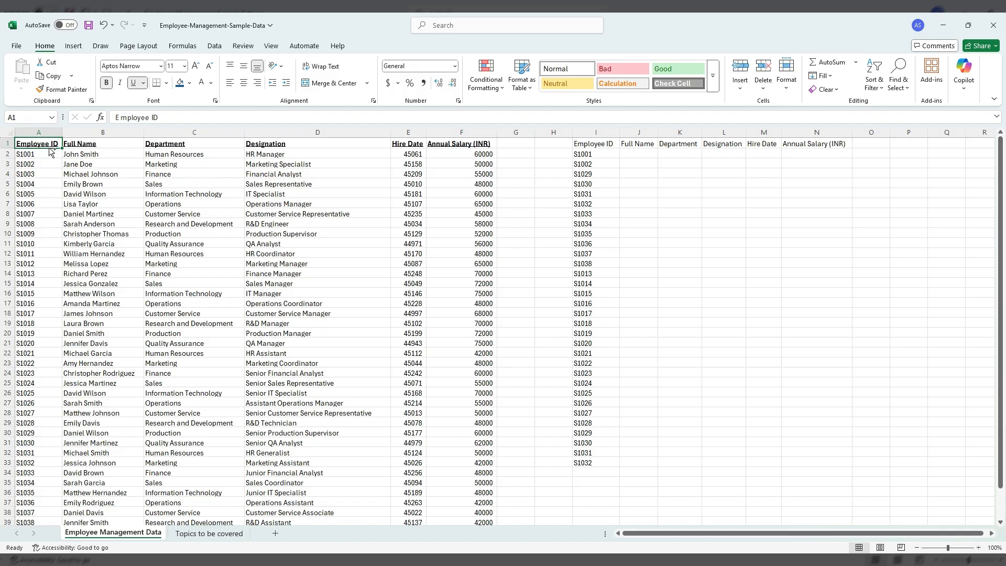
key(ctrl+shift+Right)
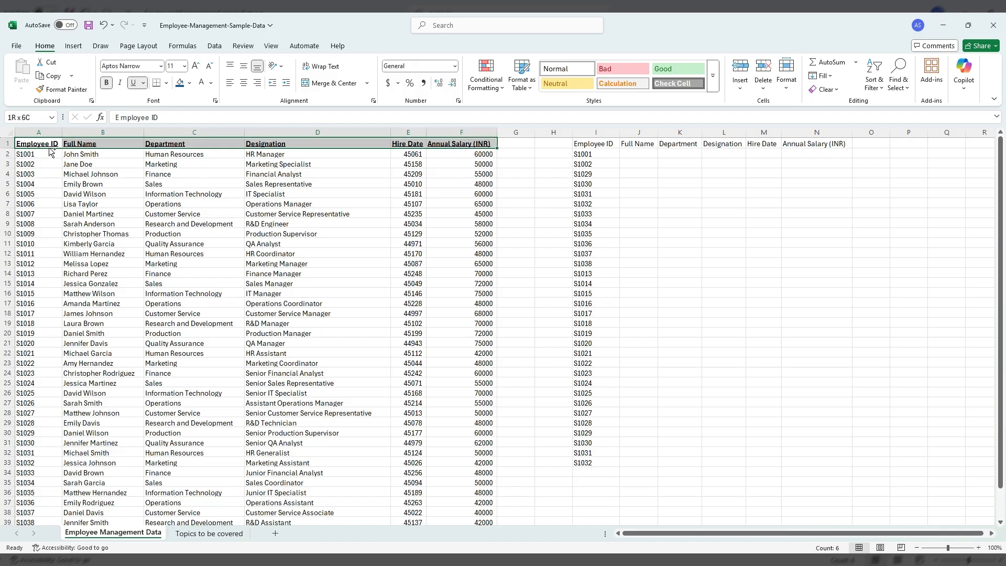
click(197, 67)
click(231, 215)
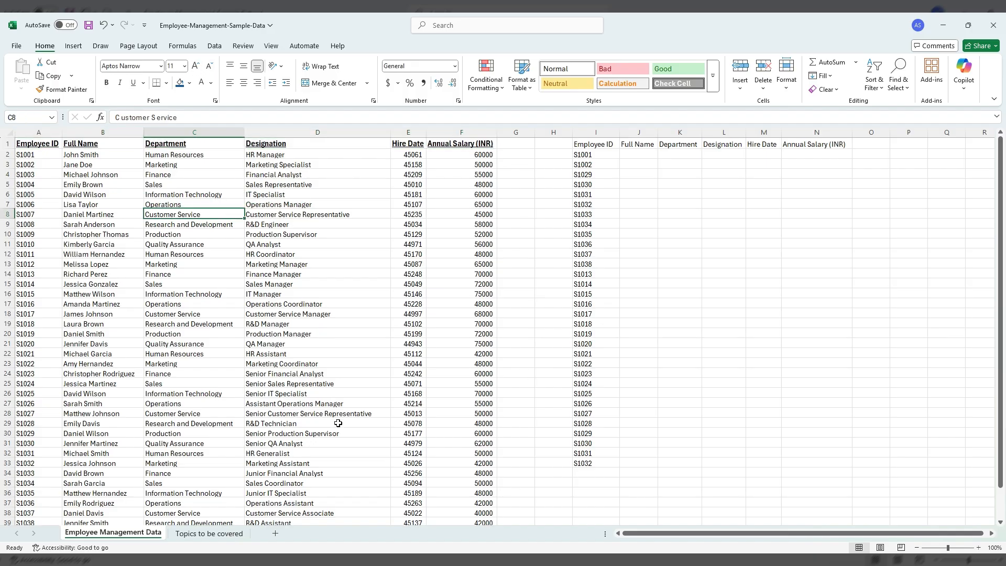
Fill the source table's header row A1:F1 with dark blue.
key(ctrl+Up)
key(ctrl+Left)
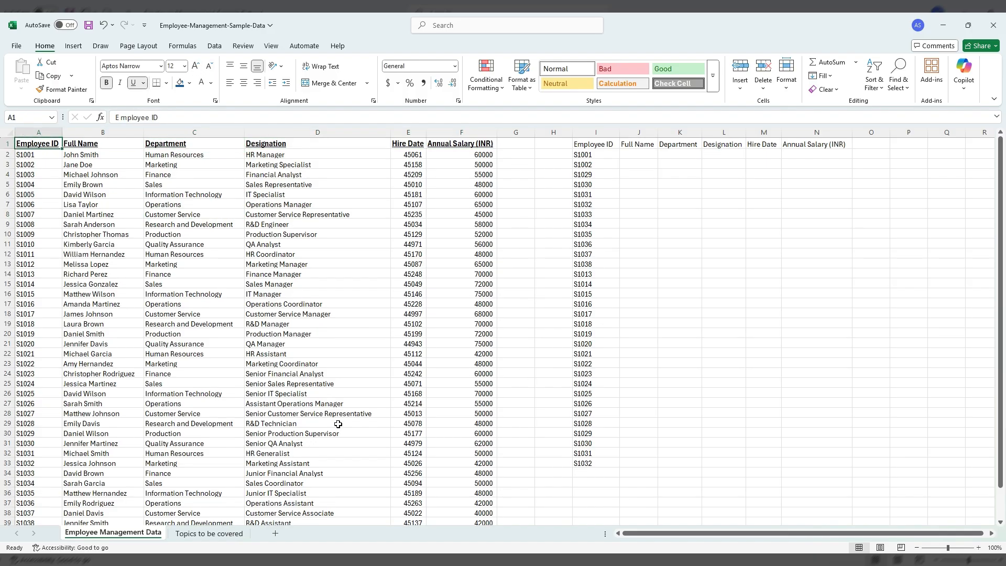
key(ctrl+shift+Right)
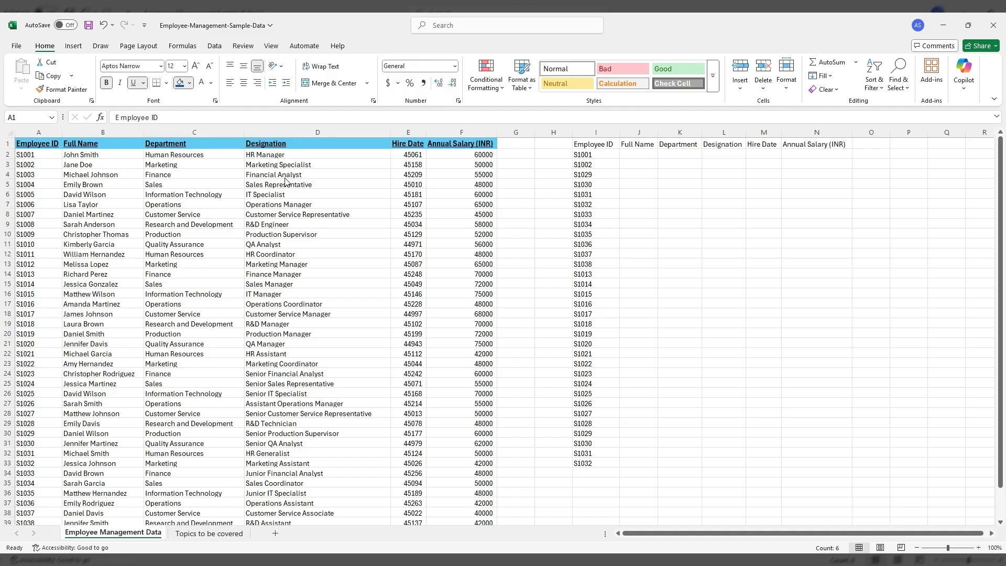
click(227, 195)
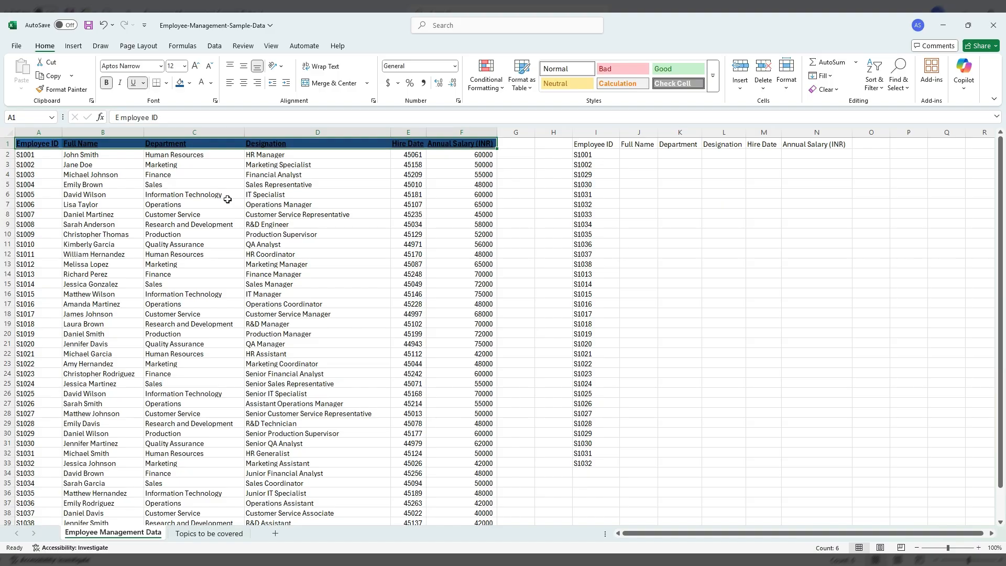
click(227, 201)
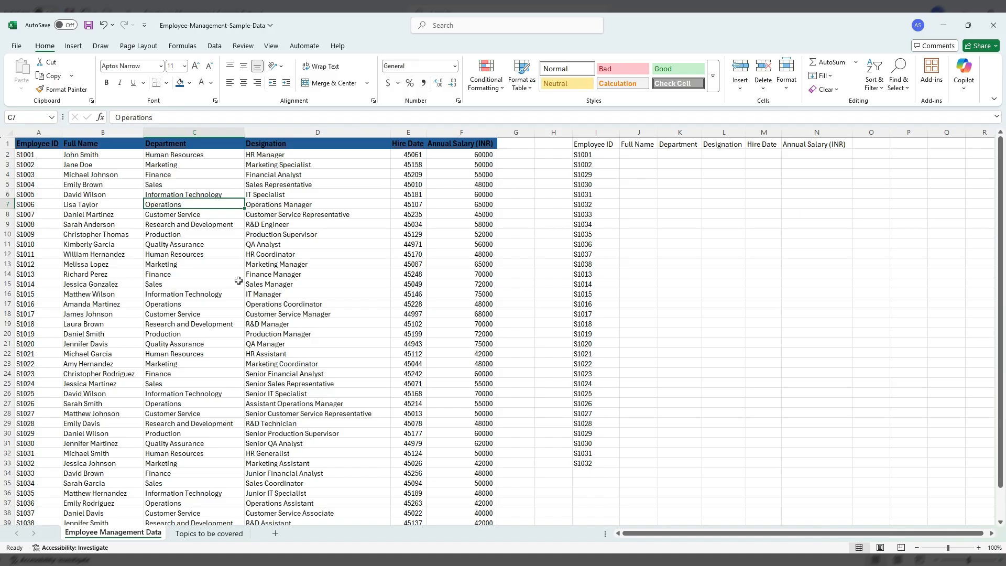
Change the font color of the source table's header row A1:F1 to white.
key(ctrl+Up)
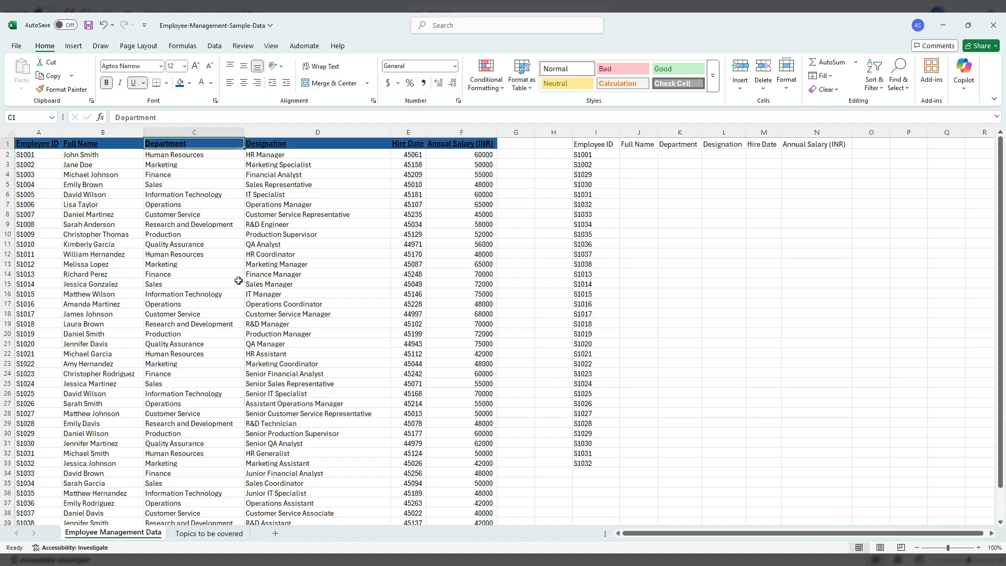
key(ctrl+Left)
key(ctrl+shift+Right)
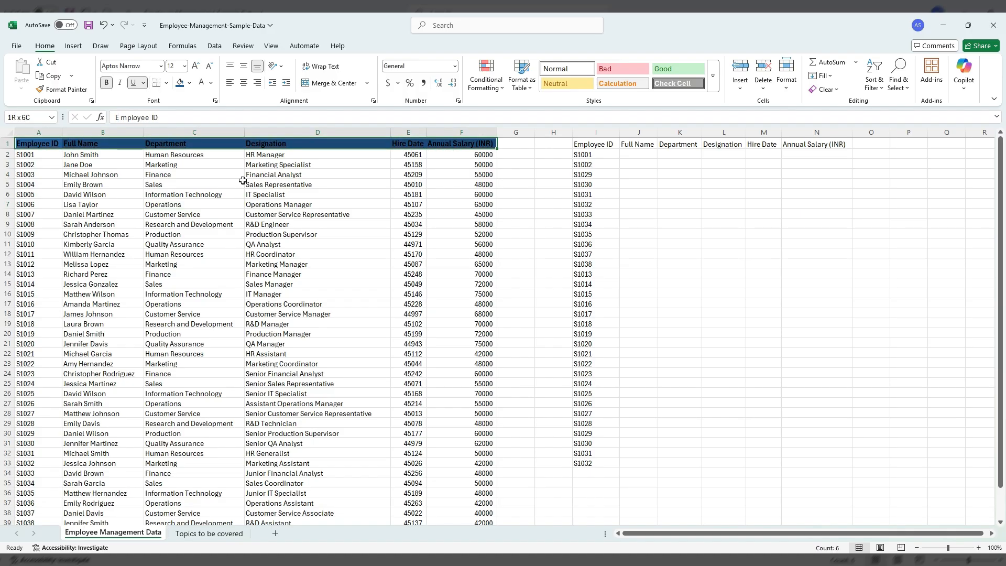
click(202, 83)
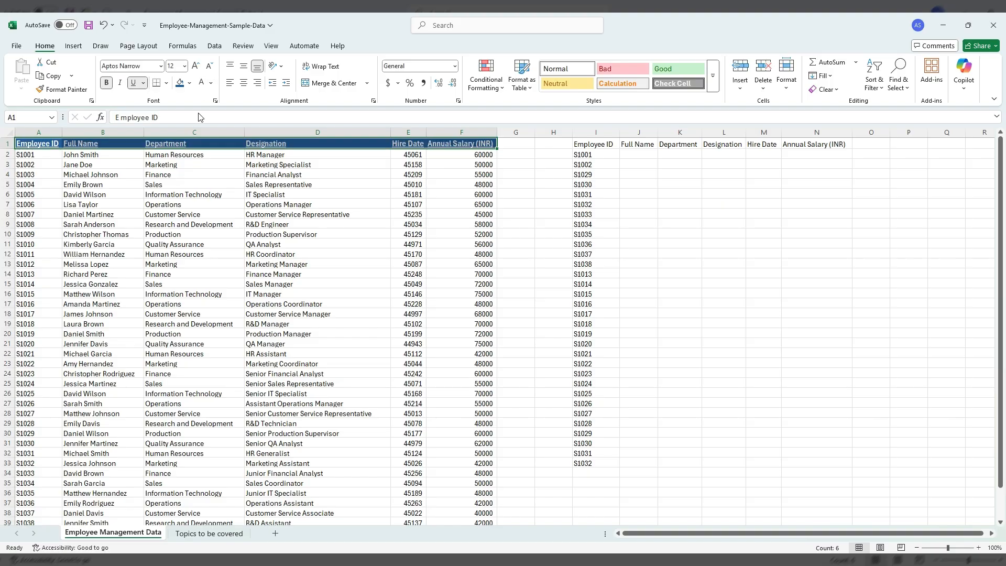
click(250, 221)
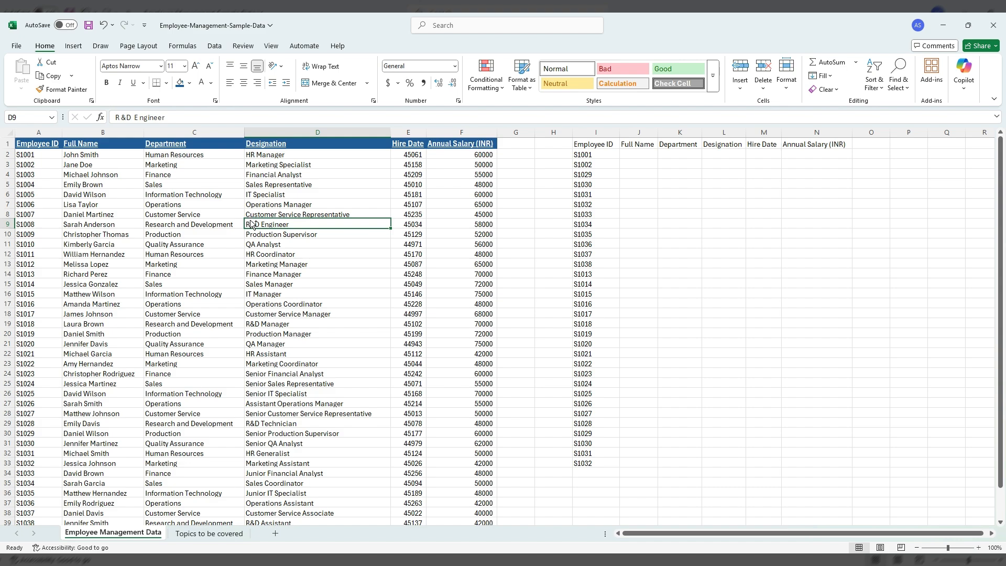
Select the second table I1:N33 to examine its extent and header formatting.
key(ctrl+Up)
key(Right)
key(Right)
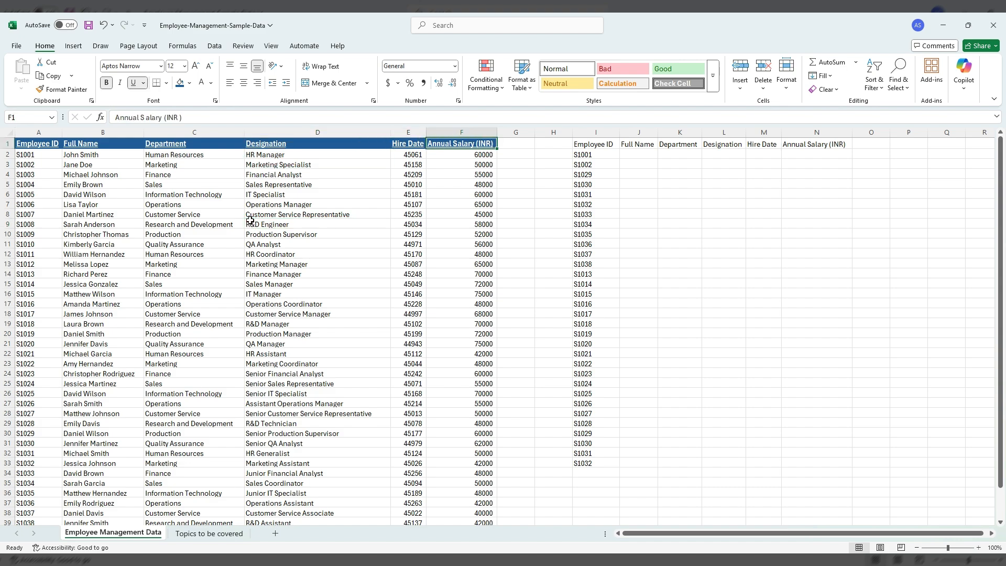
key(Right)
key(Right)
key(Right)
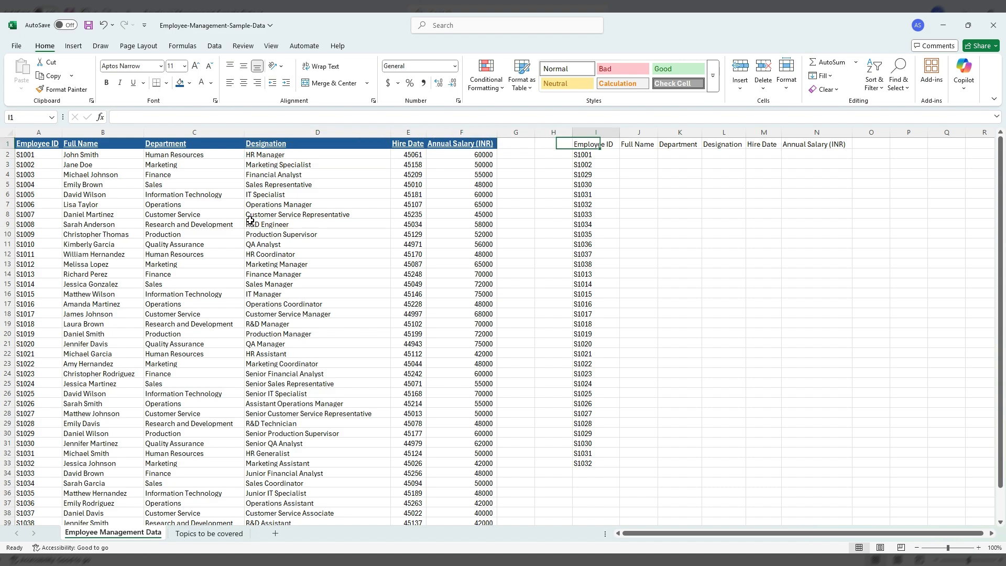
key(ctrl+shift+Right)
key(ctrl+shift+Down)
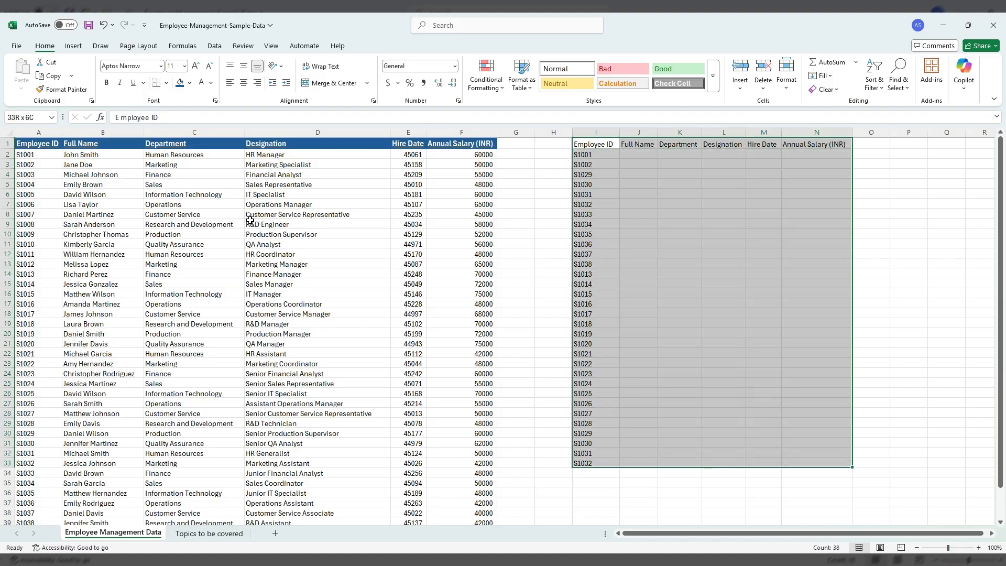
key(Up)
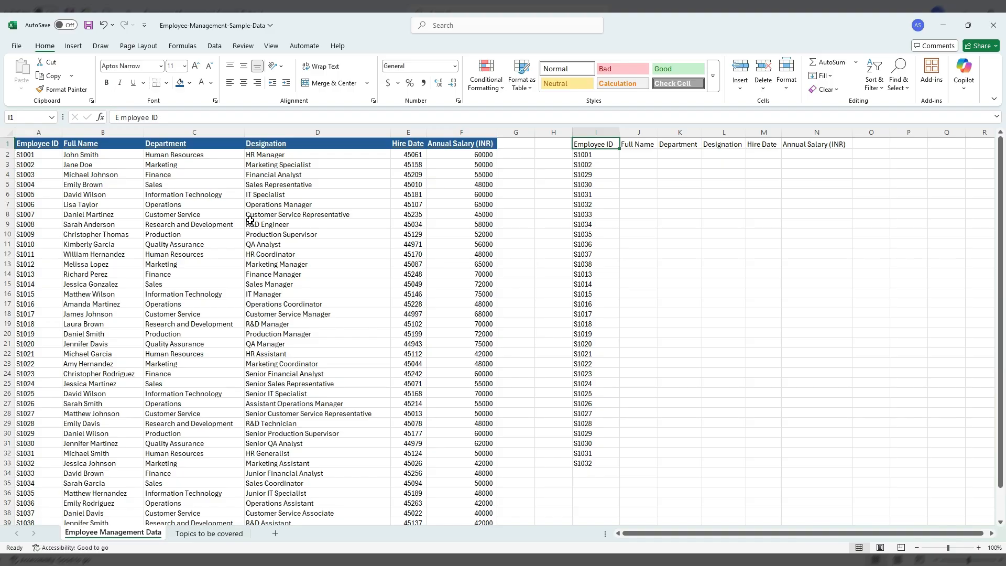
Copy the formatting of the Annual Salary (INR) header in F1 to the Employee ID header in I1 with Format Painter.
key(Left)
key(Left)
key(Left)
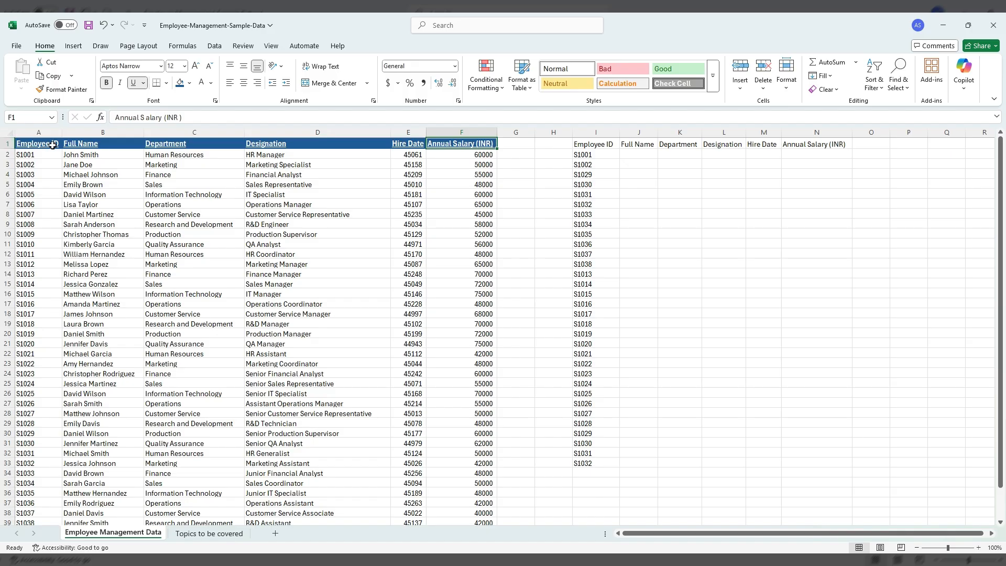
click(68, 90)
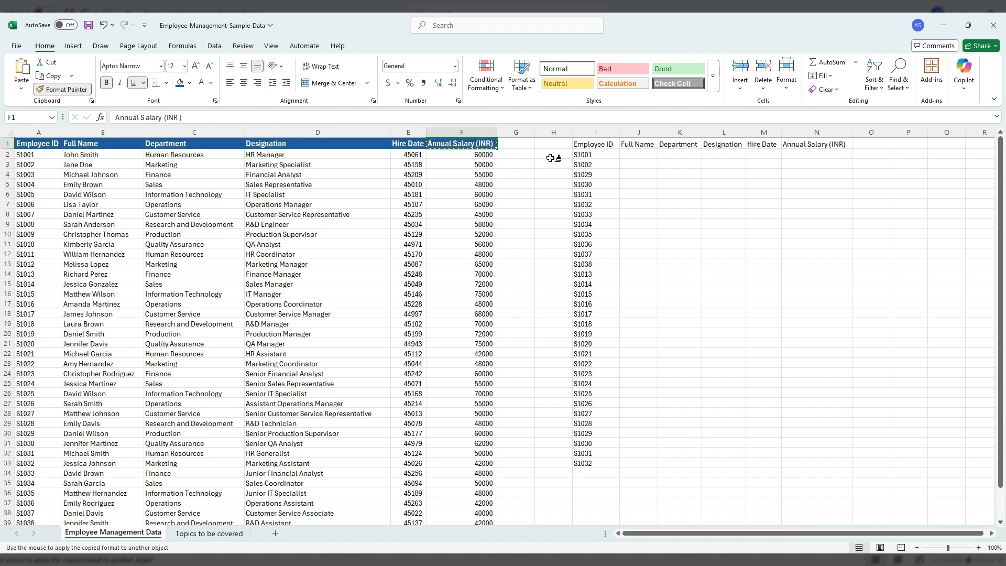
click(591, 143)
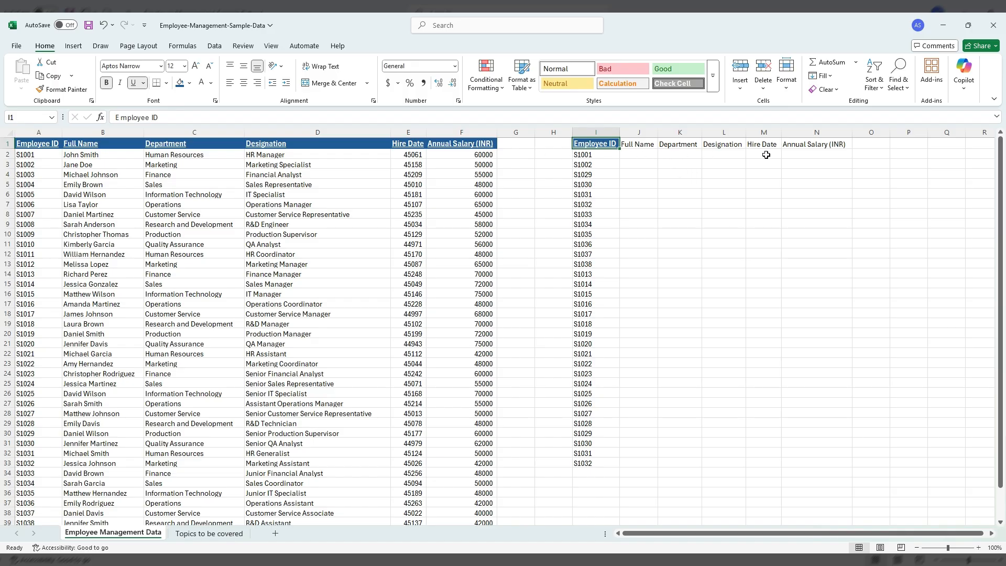
Apply the formatting of I1 across the second table's header row through N1 with Format Painter.
click(72, 92)
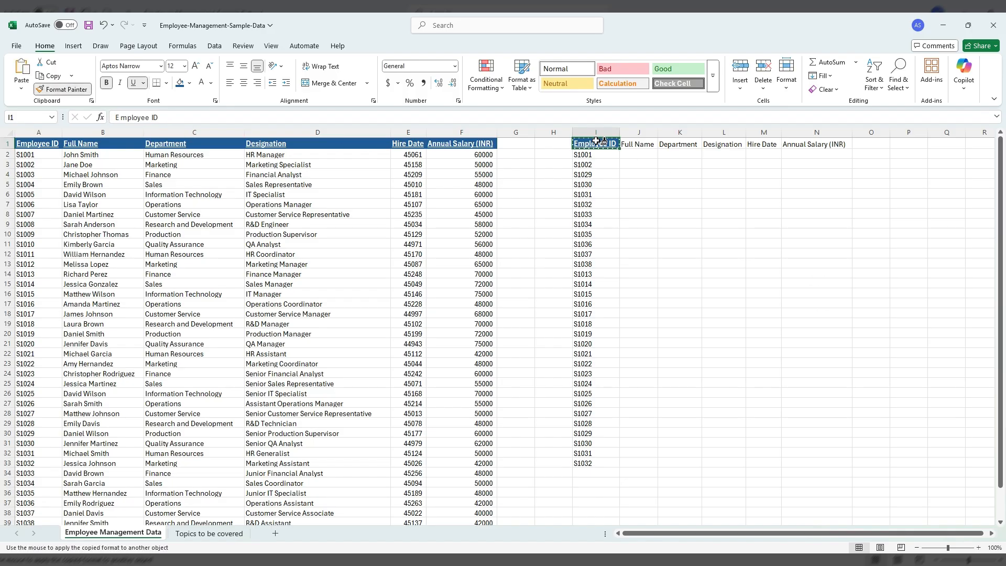
drag(601, 141, 812, 137)
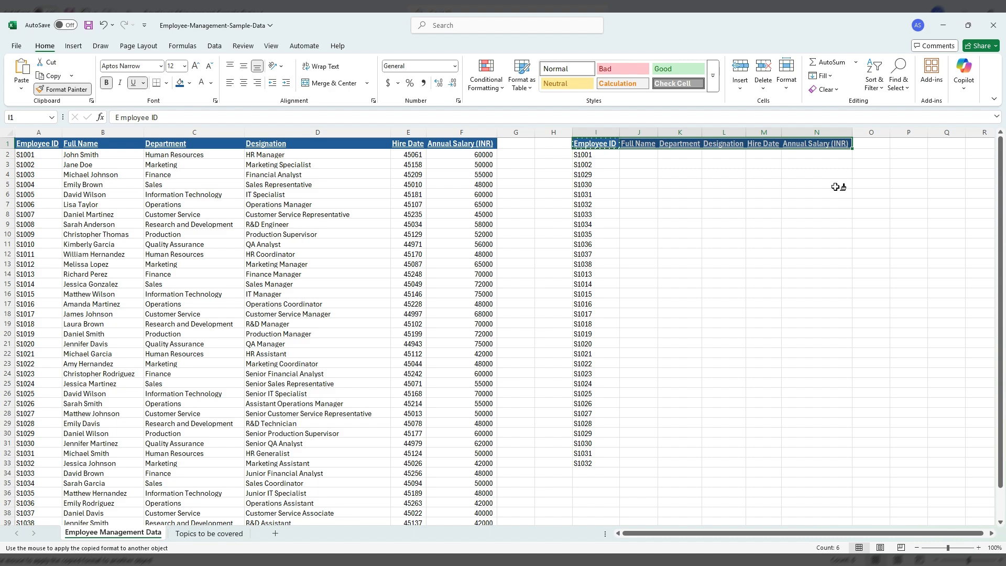
key(Escape)
key(Down)
key(Right)
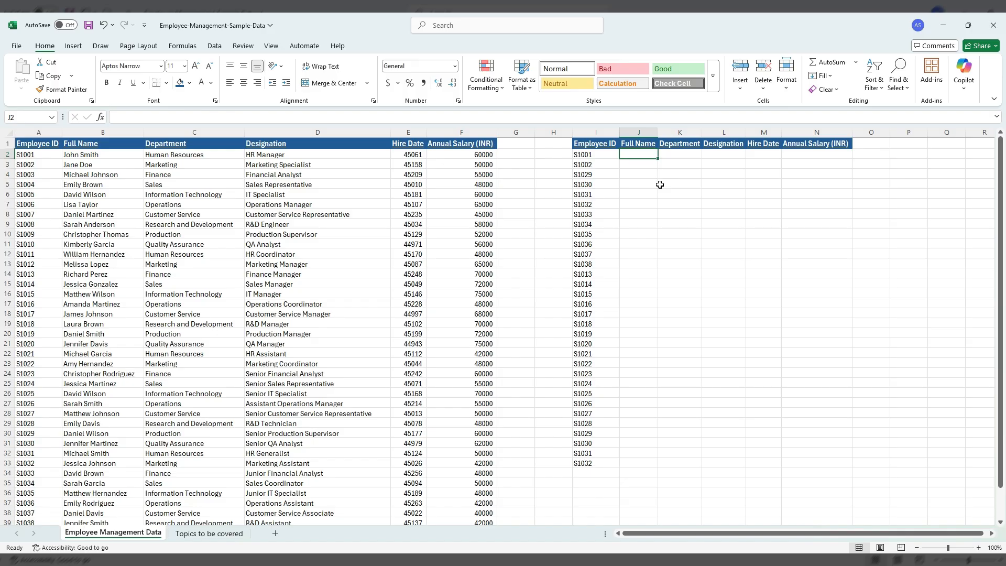
Copy the employee ID in I2 and find it in the source table's Employee ID column A.
click(594, 155)
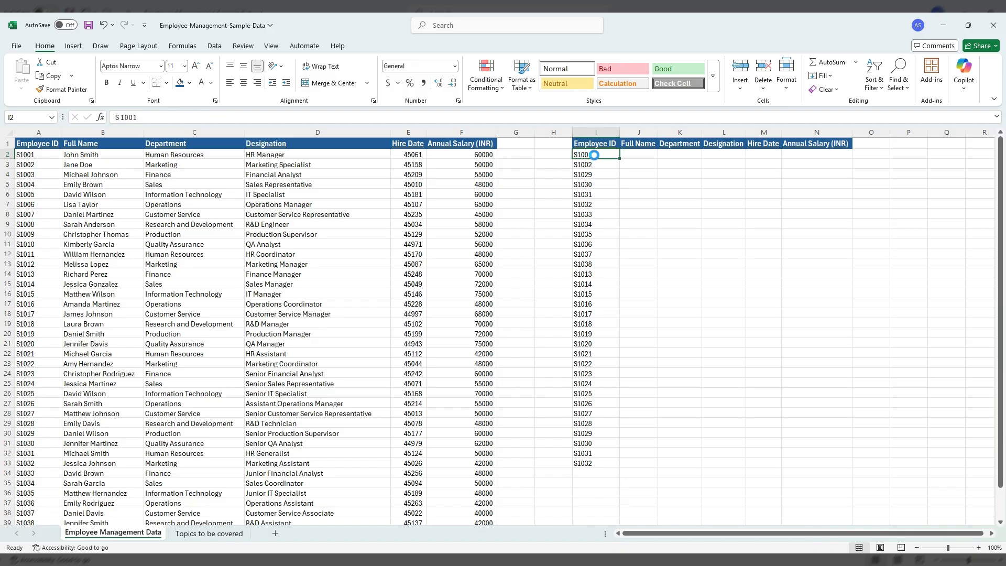
key(ctrl+c)
click(36, 131)
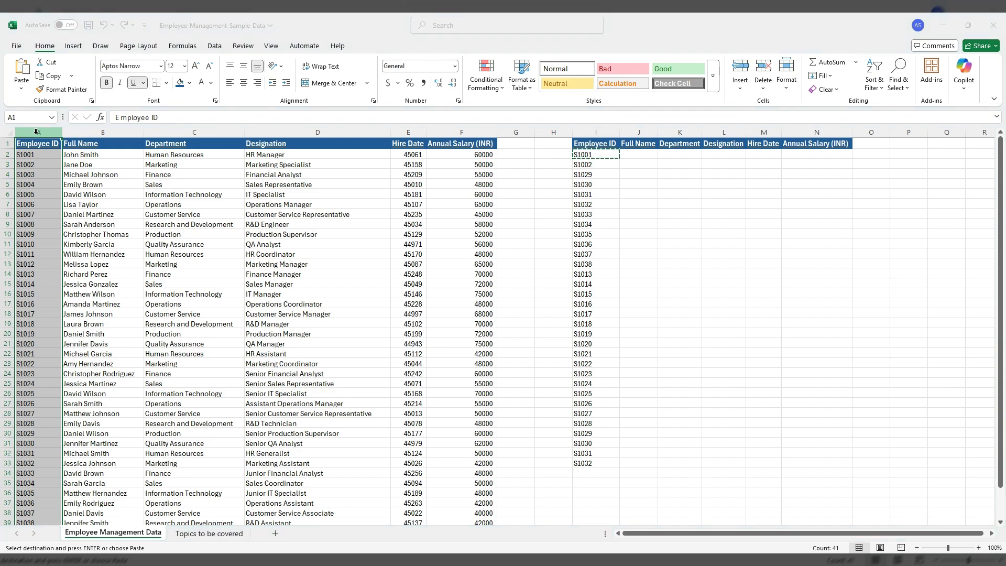
key(Tab)
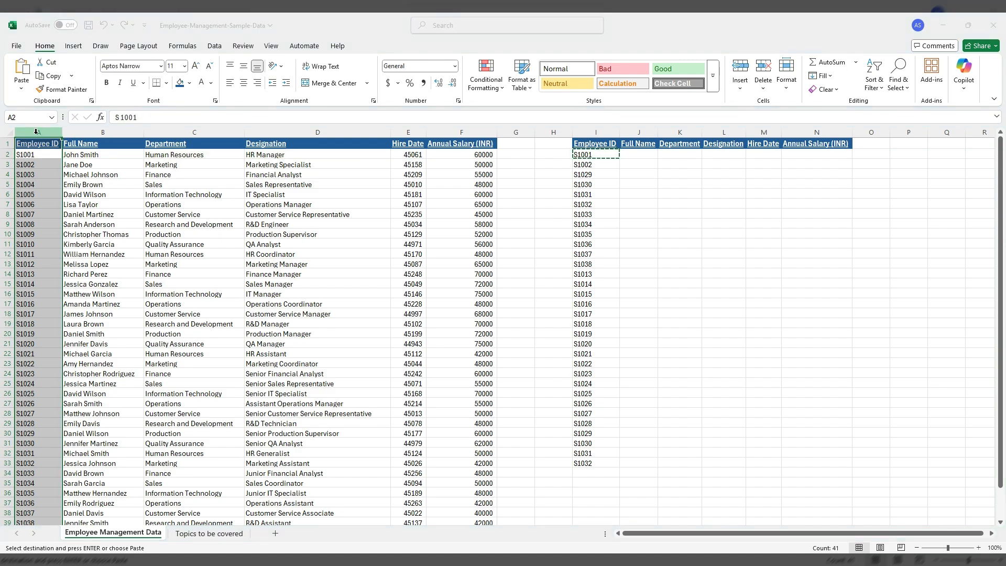
key(Down)
key(Up)
Copy the matching employee's details from B2:F2 into the second table starting at J2.
key(Right)
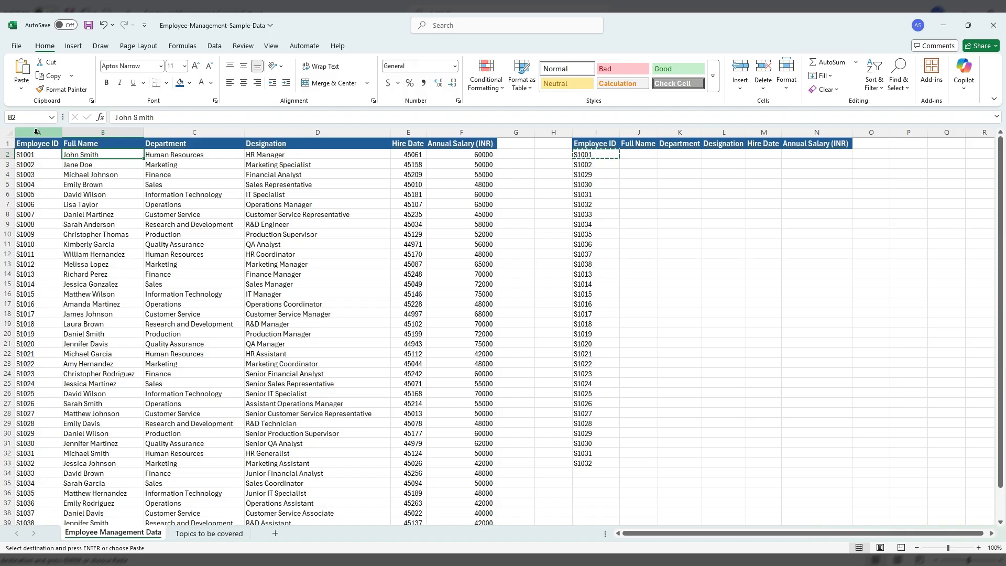
key(ctrl+shift+Right)
key(ctrl+c)
key(Right)
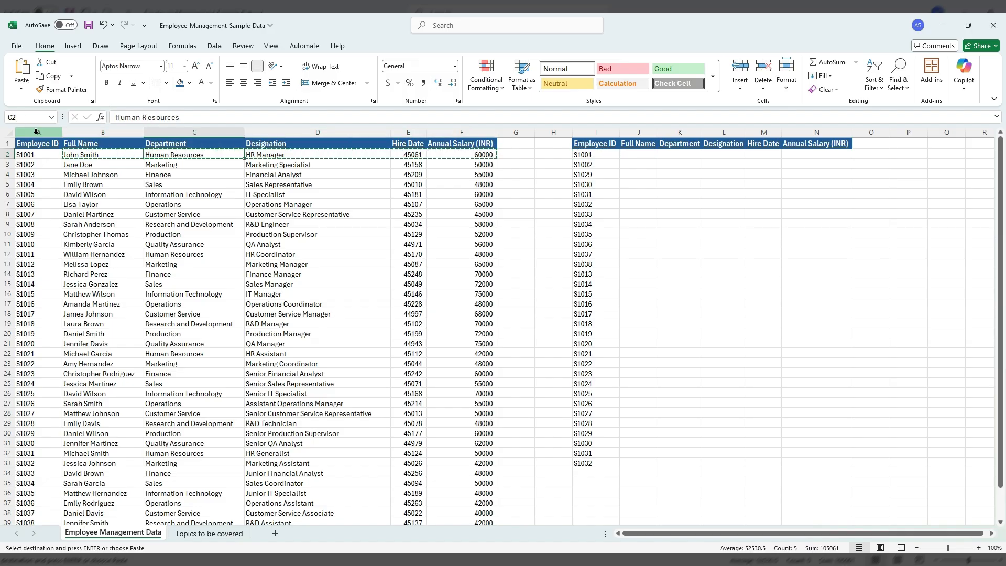
key(Right)
key(Right)
key(Right)
key(Right)
key(Right)
key(Right)
key(Right)
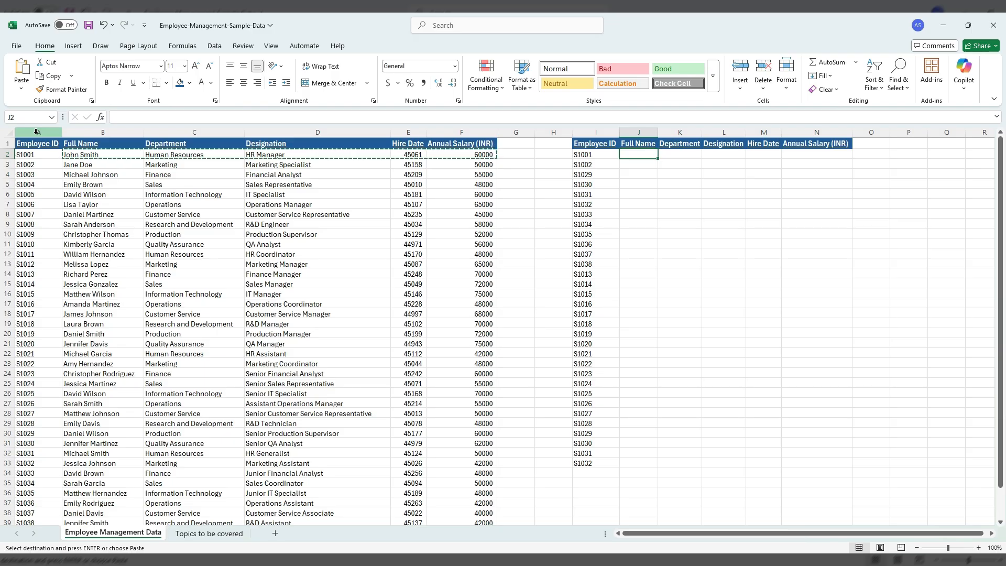
key(ctrl+v)
key(Return)
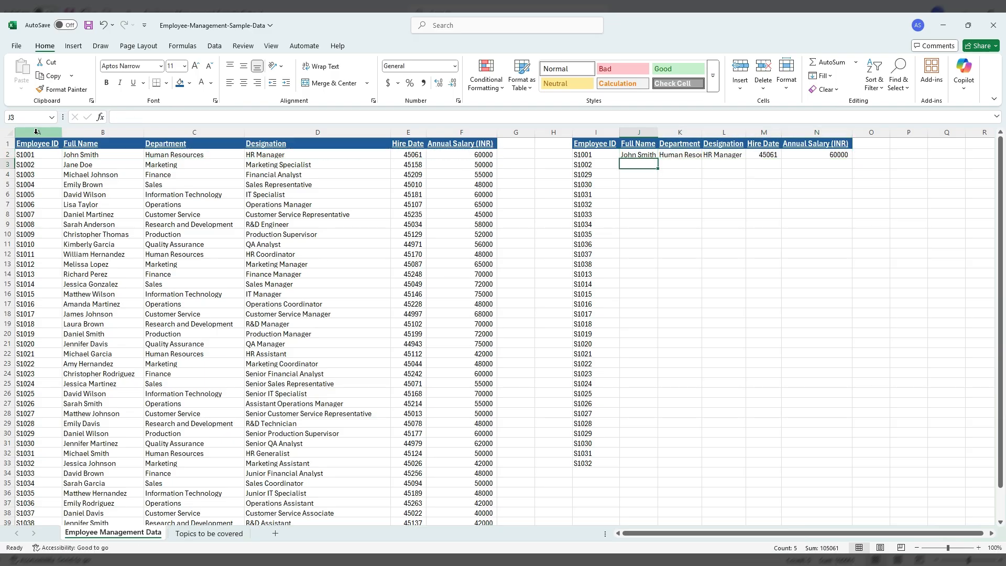
Copy the employee ID in I3 and find it in the source table's Employee ID column A.
key(Left)
key(ctrl+c)
key(Left)
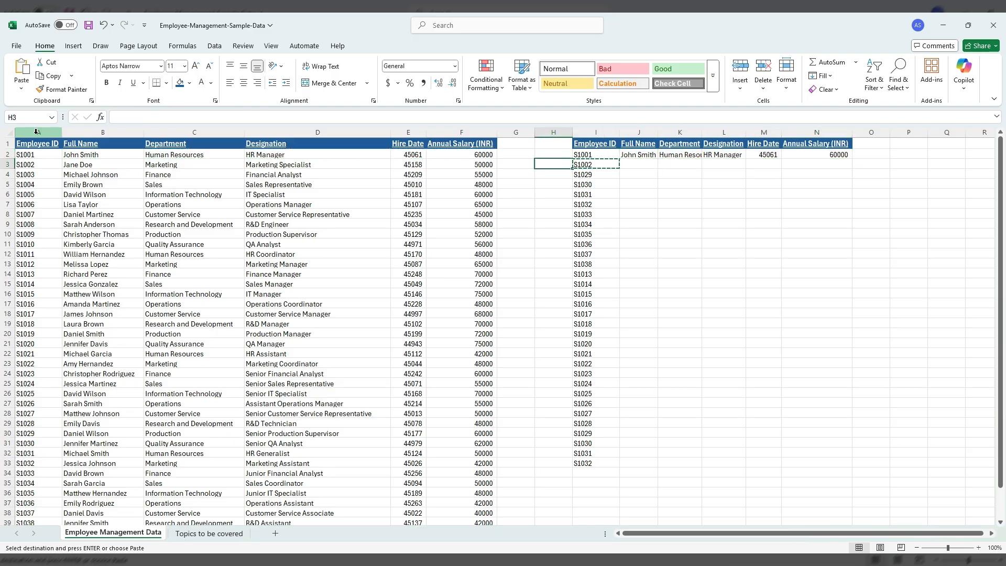
click(37, 132)
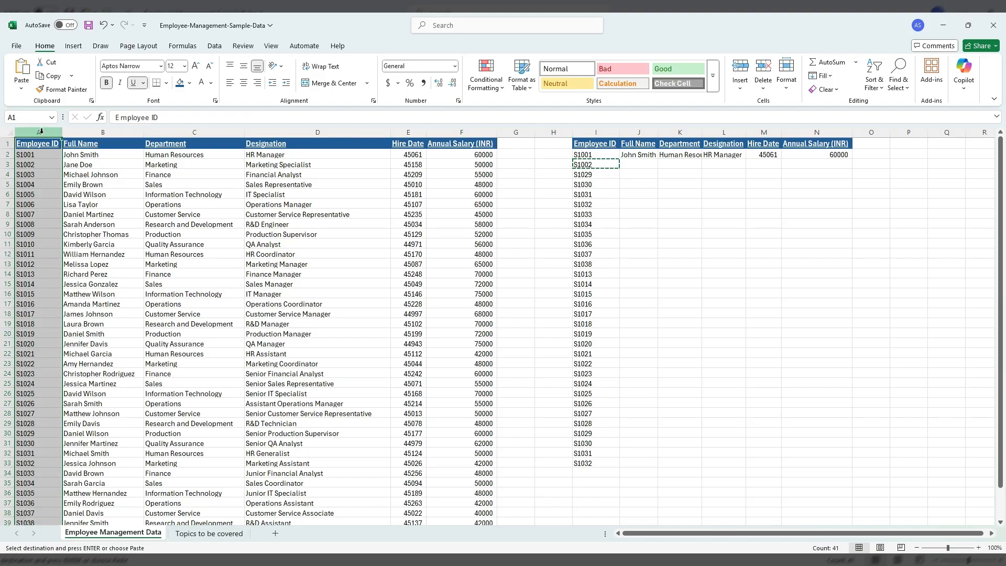
key(Return)
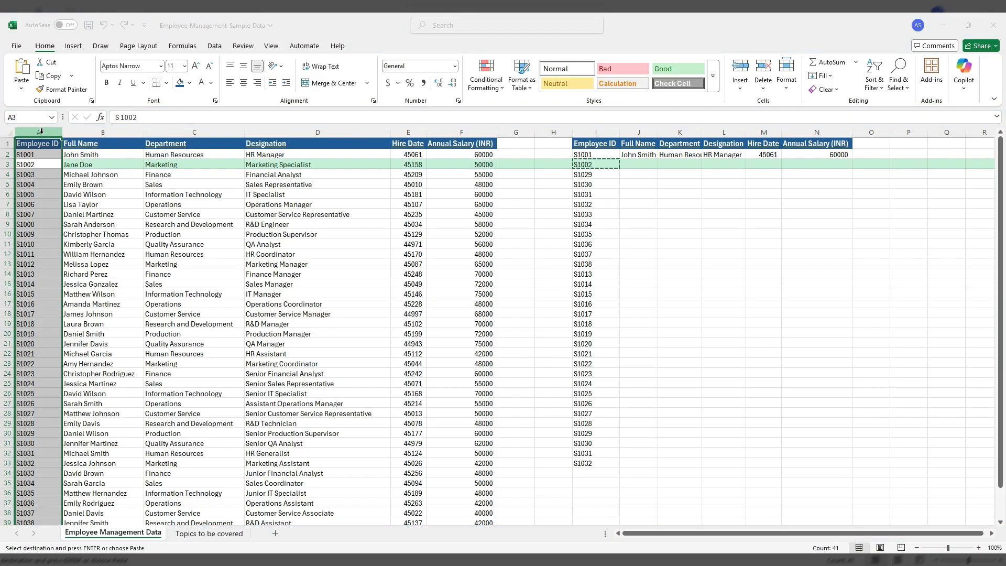
key(Escape)
Copy the second matching employee's details from B3:F3 into the second table starting at J3.
key(Right)
key(ctrl+shift+Right)
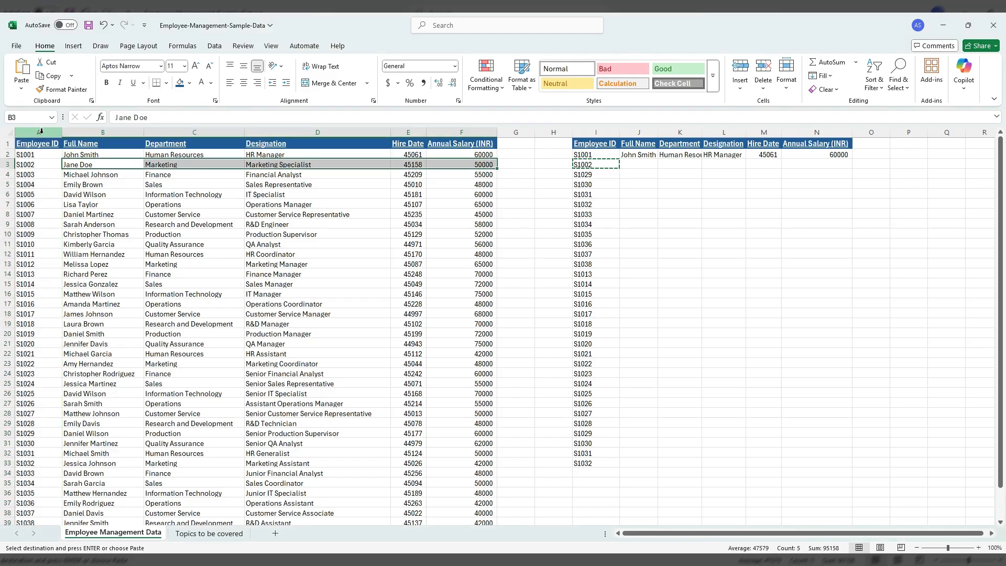
key(ctrl+c)
key(Right)
key(Right)
key(Right)
key(Right)
key(Right)
key(Right)
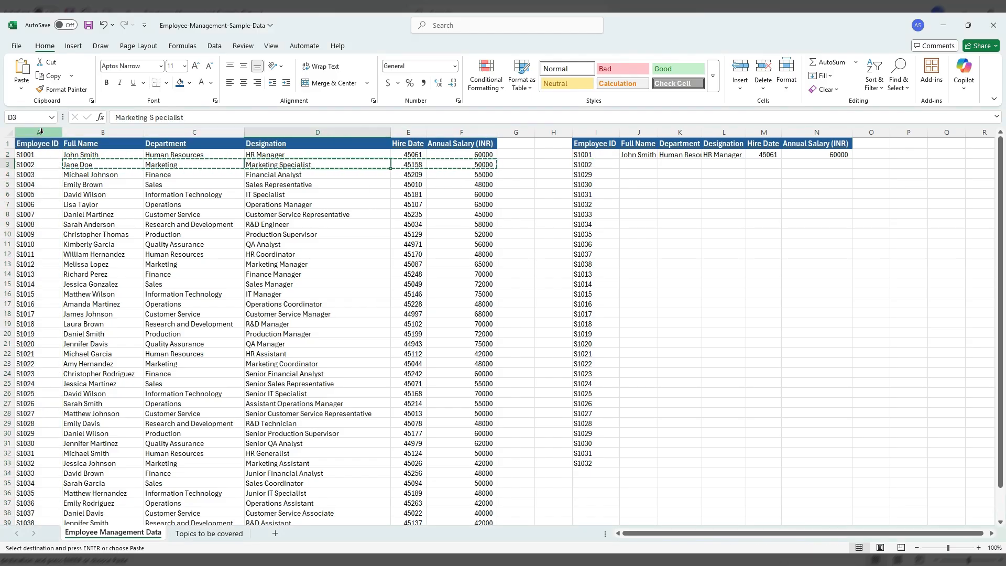
key(Right)
key(Right)
key(ctrl+v)
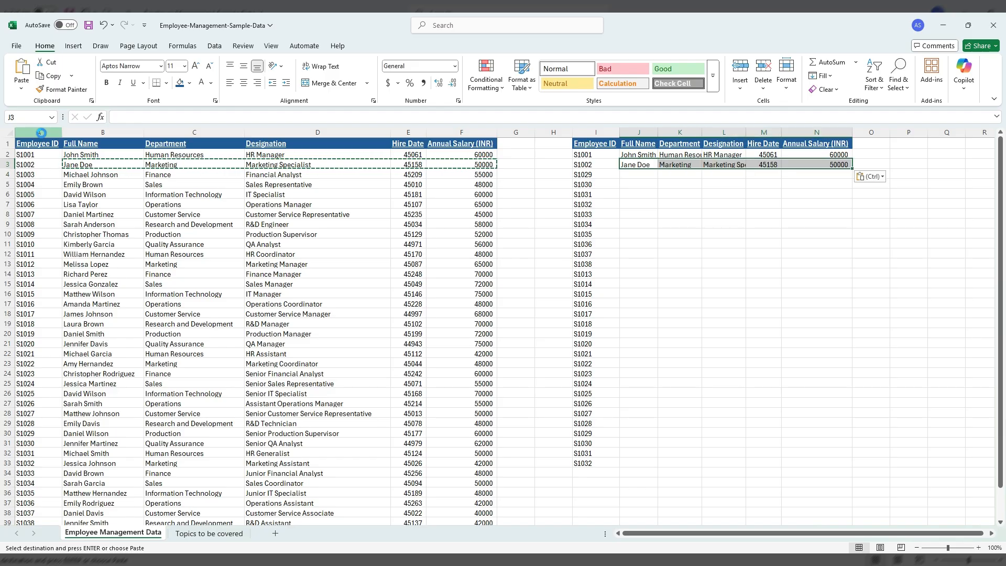
key(Escape)
key(Up)
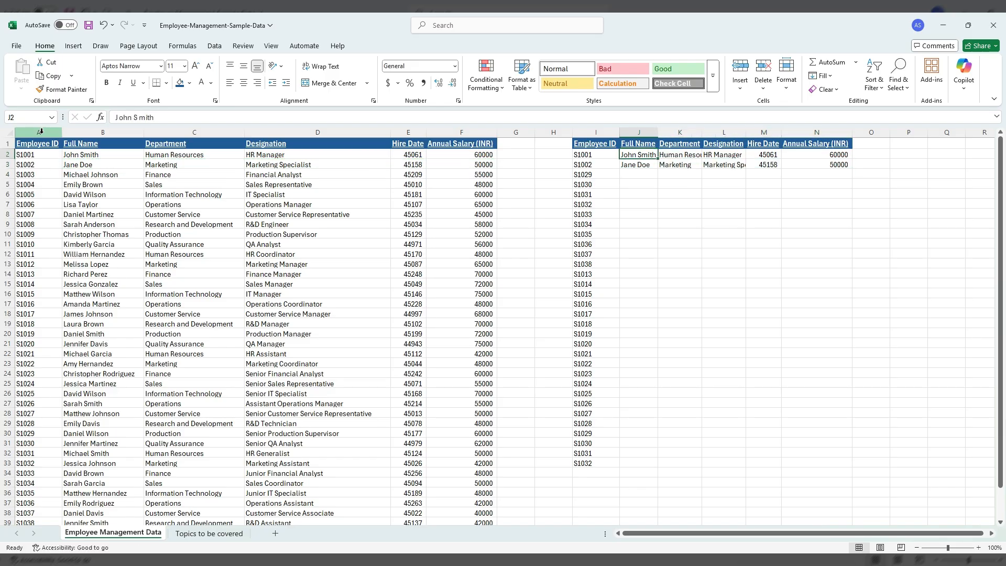
Clear the manually pasted employee details in J2:N3 of the second table.
key(shift+Down)
key(shift+Right)
key(shift+Right)
key(shift+Right)
key(shift+Right)
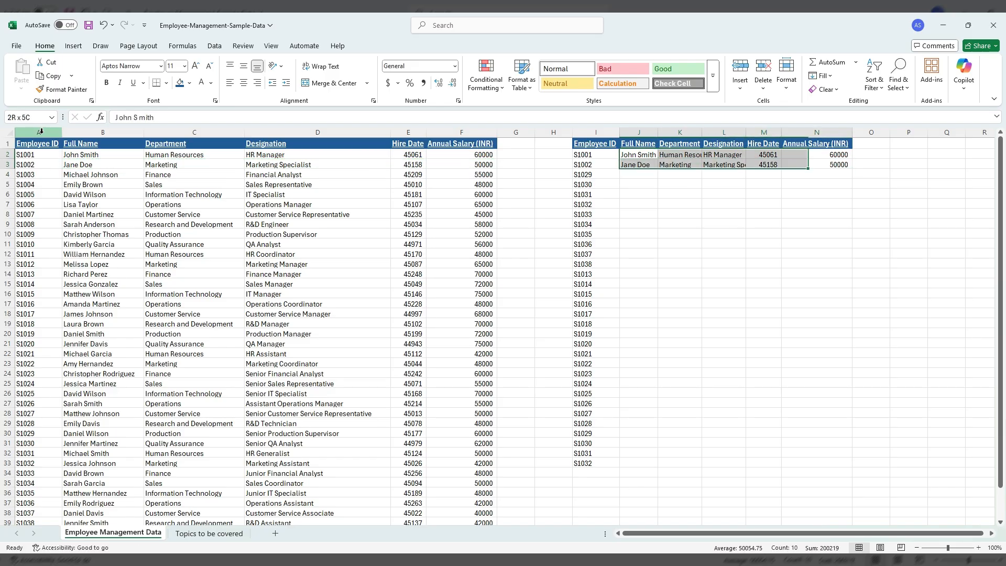
key(Delete)
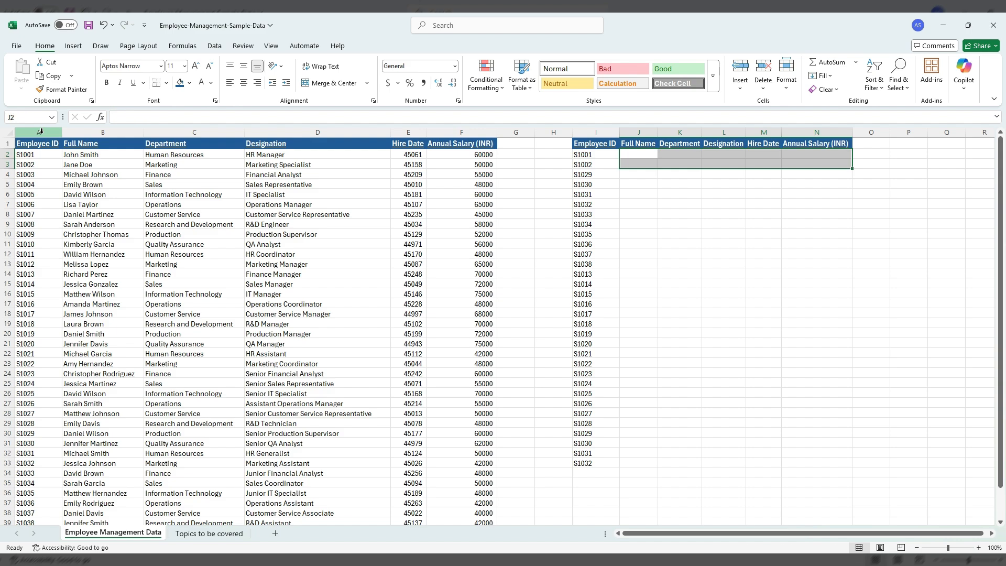
Enter =VLOOKUP(I2,A1:F41,2,FALSE) in J2 to look up the full name for the employee ID in I2.
key(Up)
key(Down)
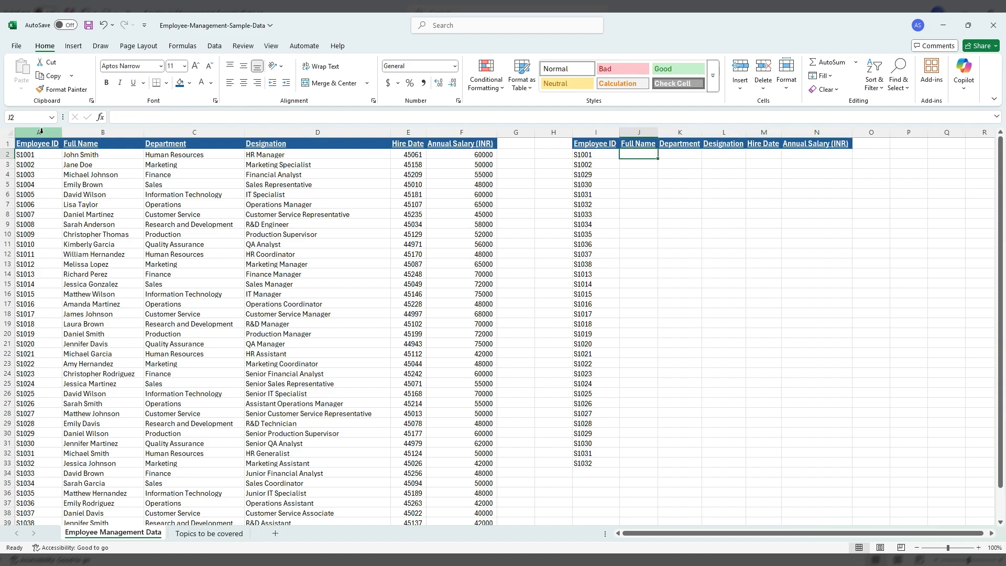
text(=vl)
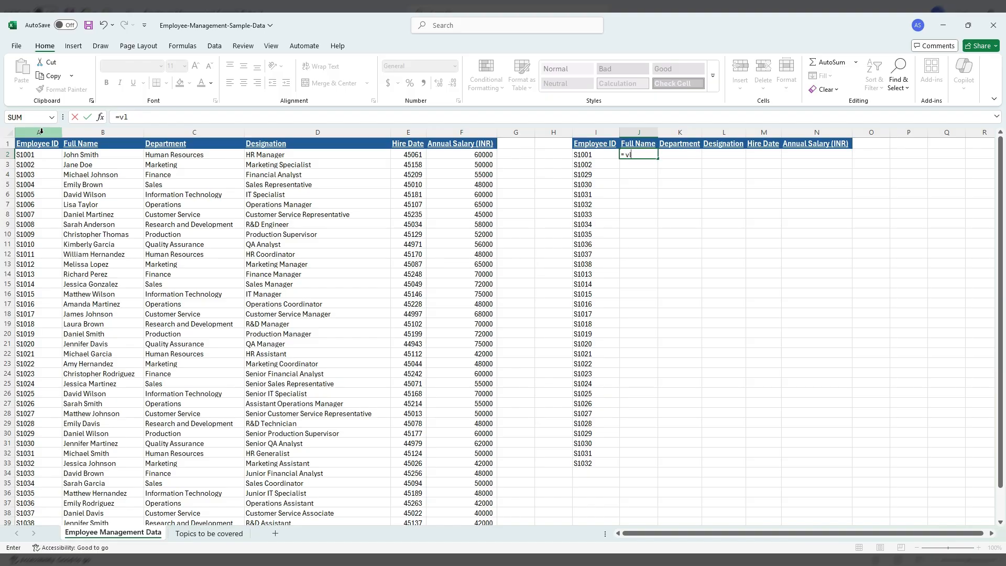
key(Tab)
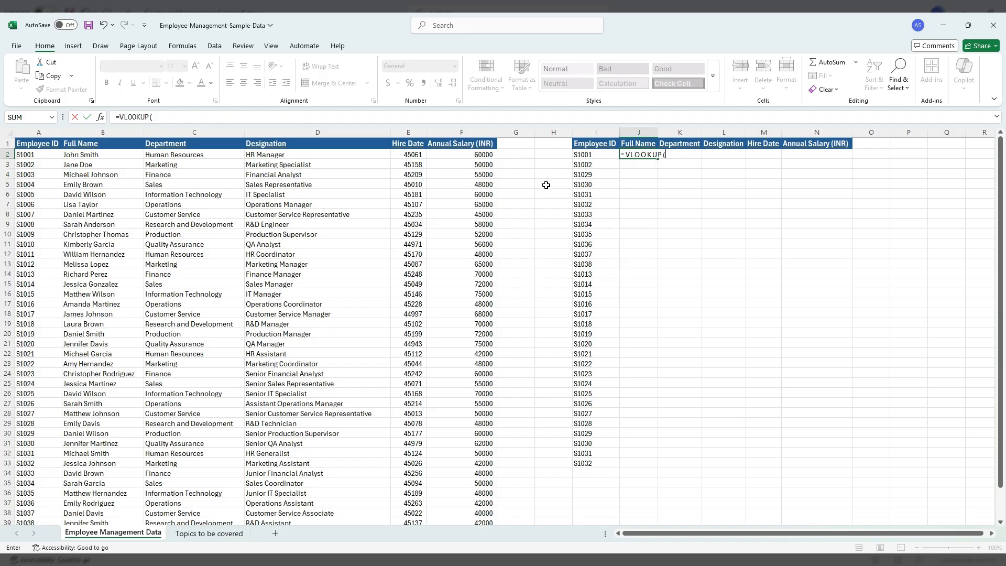
click(594, 157)
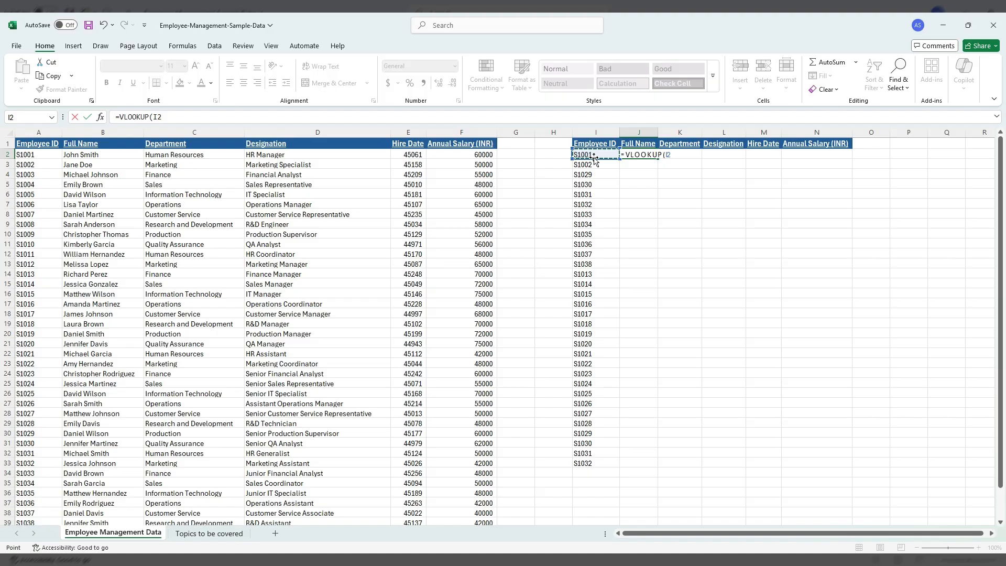
text(,)
click(46, 144)
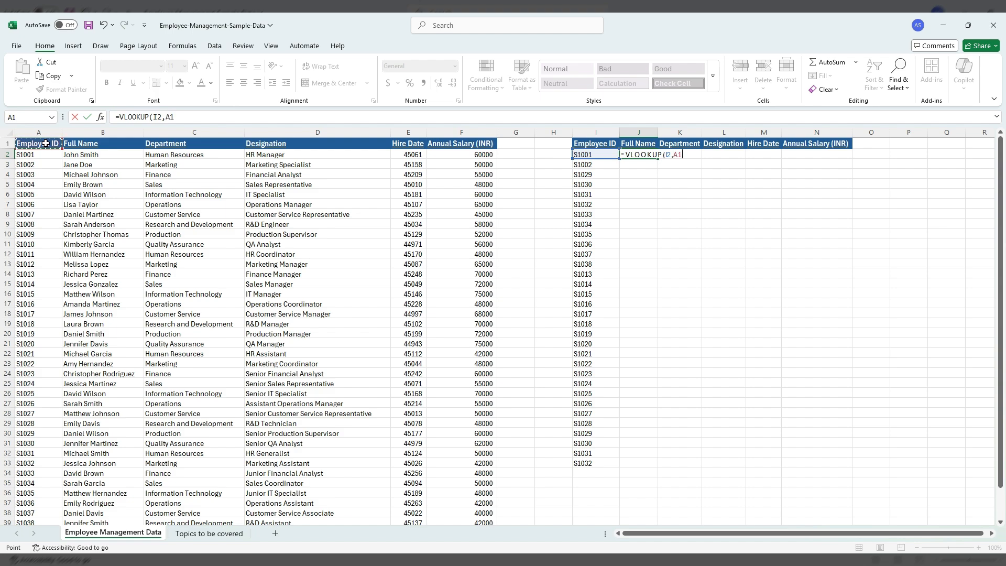
key(ctrl+shift+Right)
key(ctrl+shift+Down)
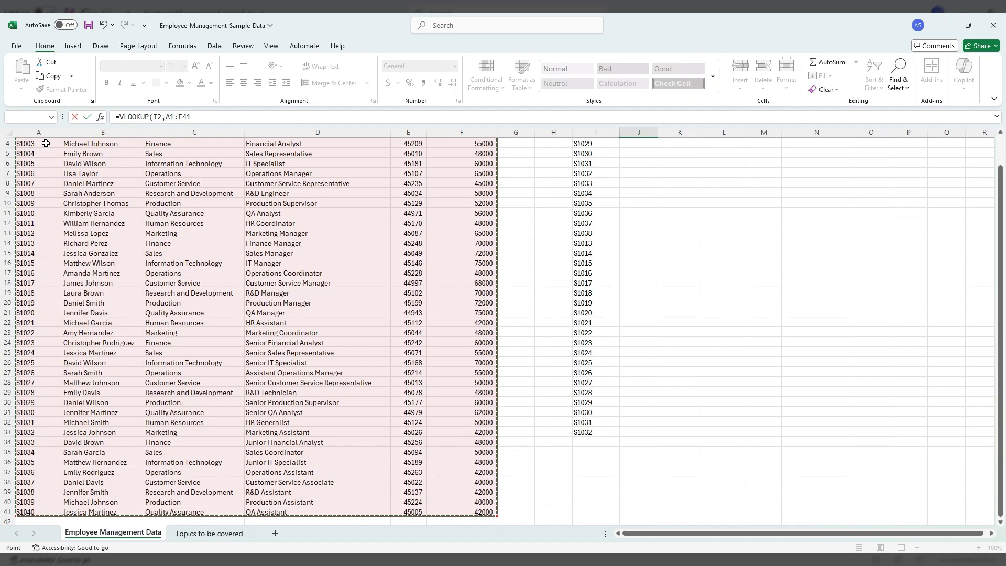
text(,)
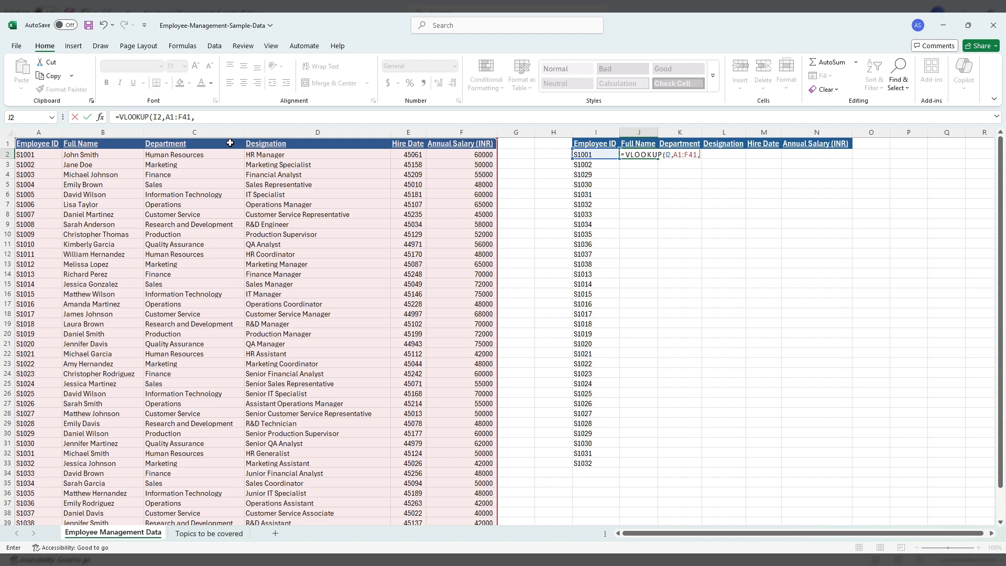
text(2,)
text(FALSE))
key(ctrl+Return)
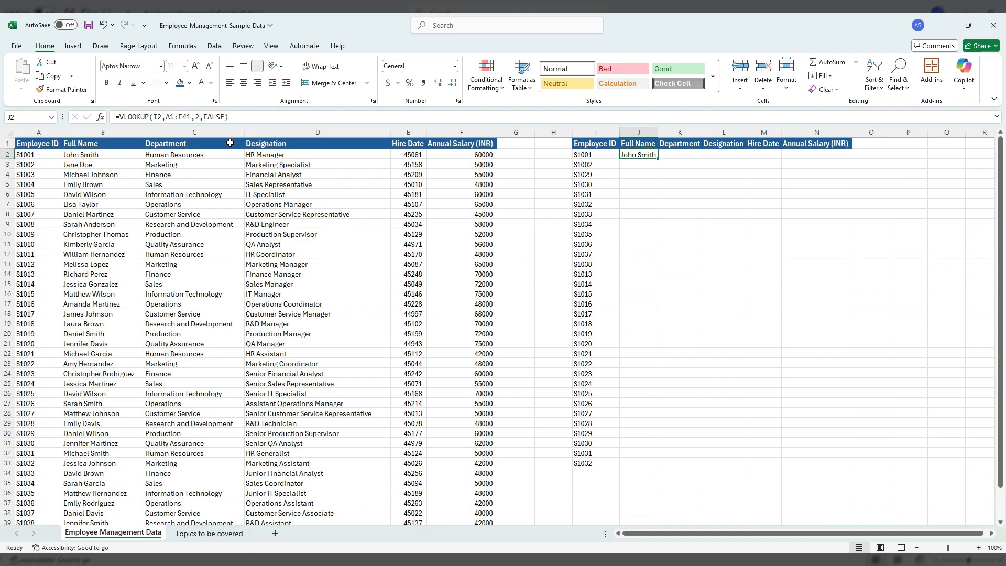
Copy the VLOOKUP formula from J2 down the Full Name column through J33.
key(ctrl+c)
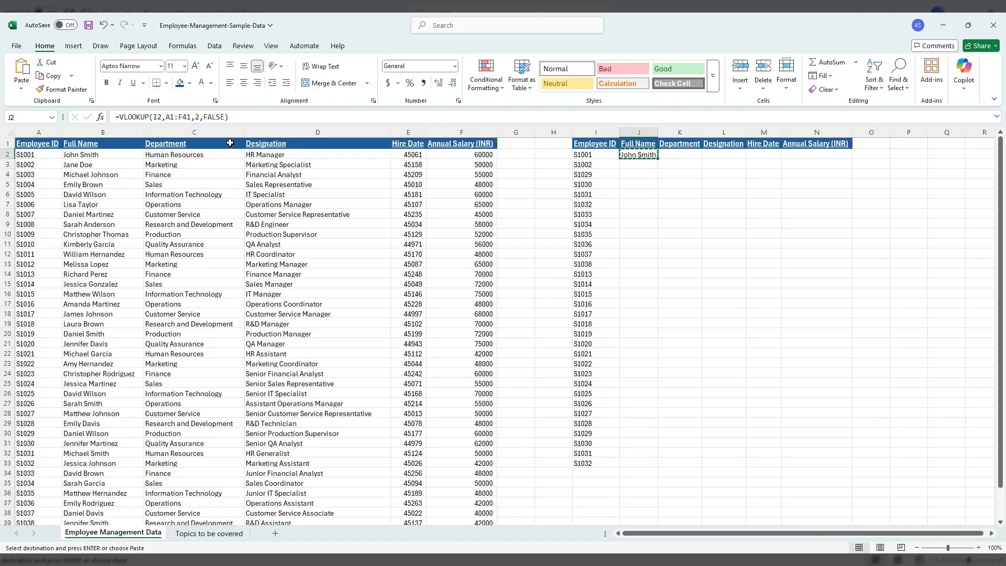
key(Left)
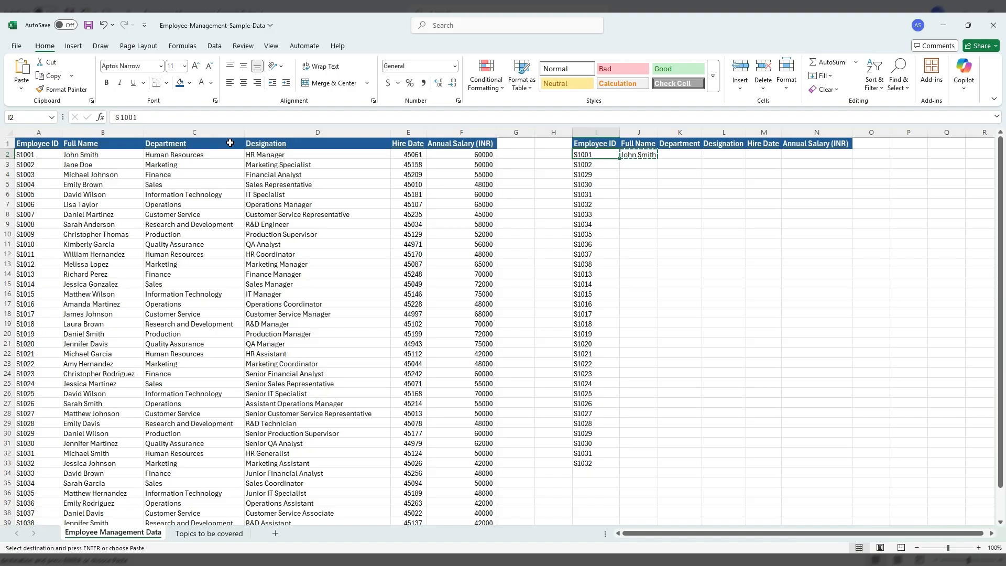
key(ctrl+Down)
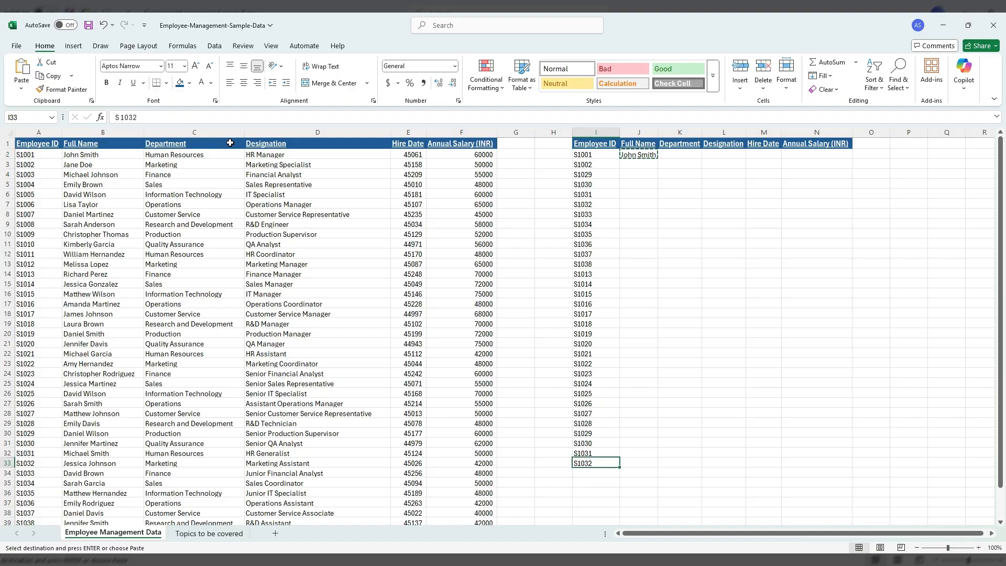
key(Right)
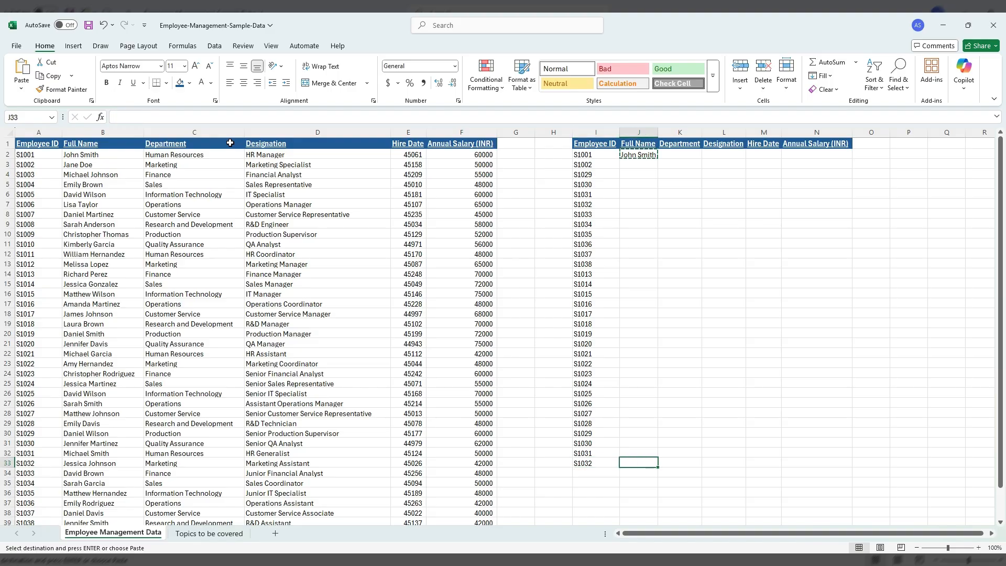
key(ctrl+shift+Up)
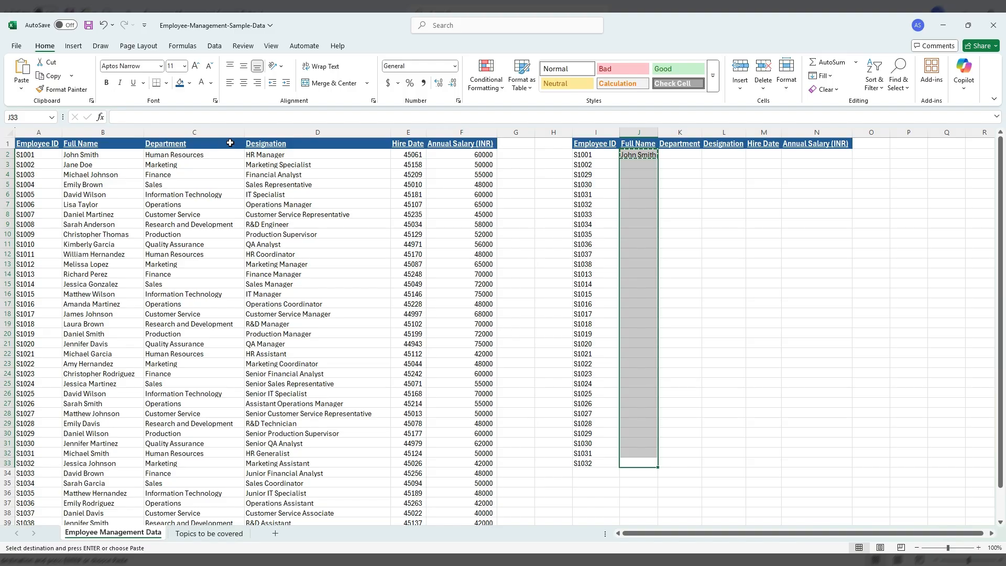
key(Return)
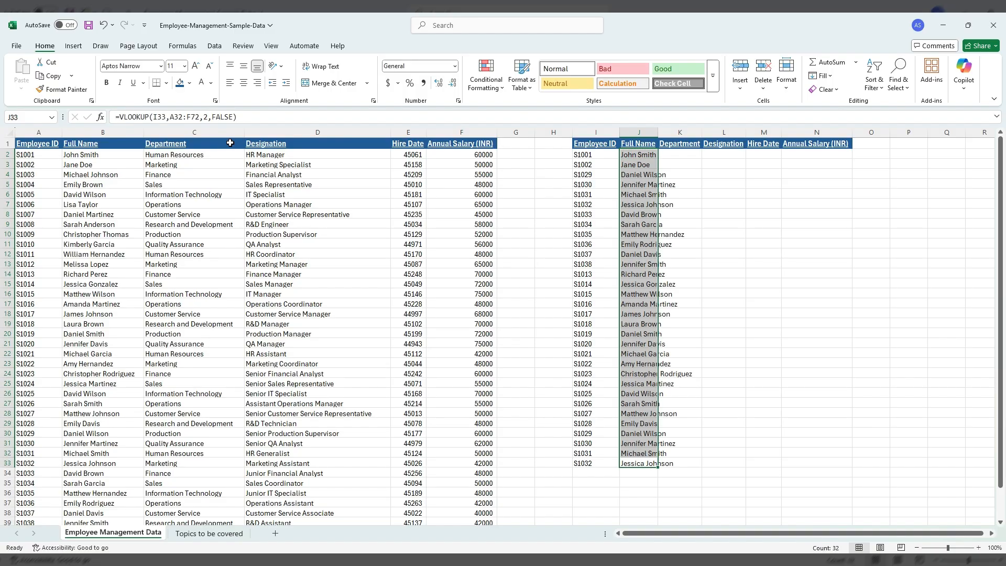
AutoFit the width of the second table's Full Name column to its contents.
key(alt+h)
key(o)
key(i)
Examine the lookup range references in the copied VLOOKUP formulas down the Full Name column as far as J14.
key(Up)
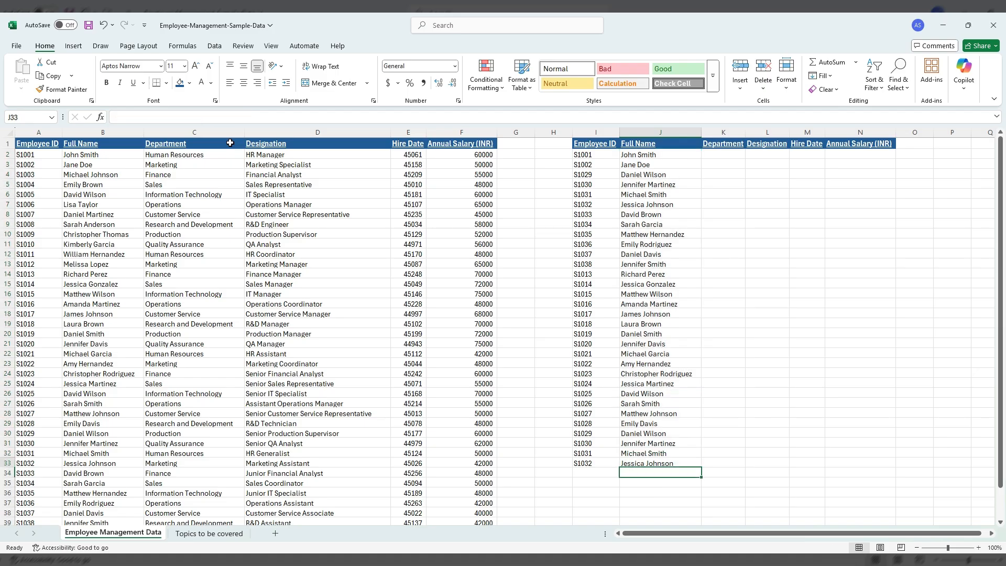
key(ctrl+Up)
key(Down)
key(Down)
key(Down)
key(Down)
key(Down)
key(Down)
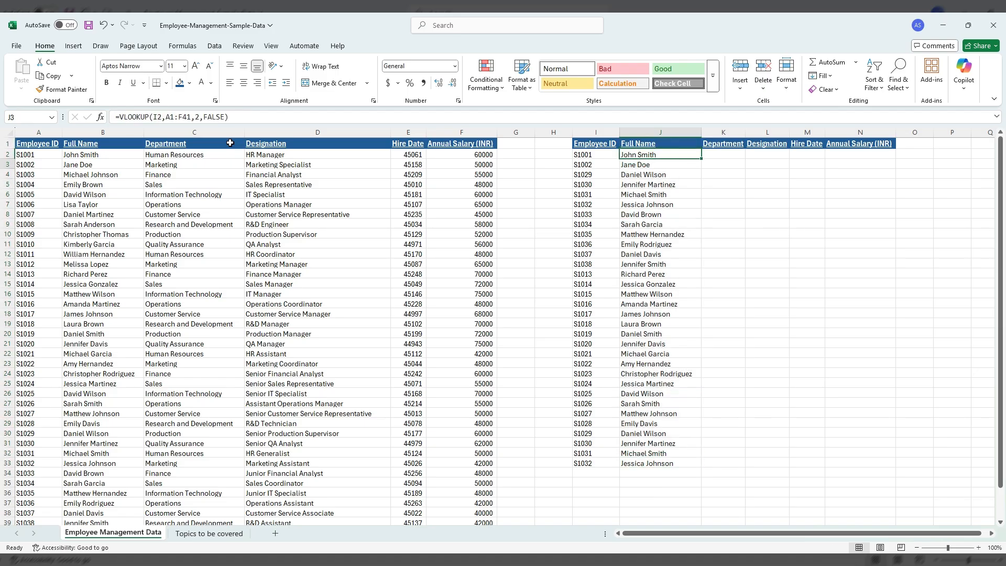
key(Down)
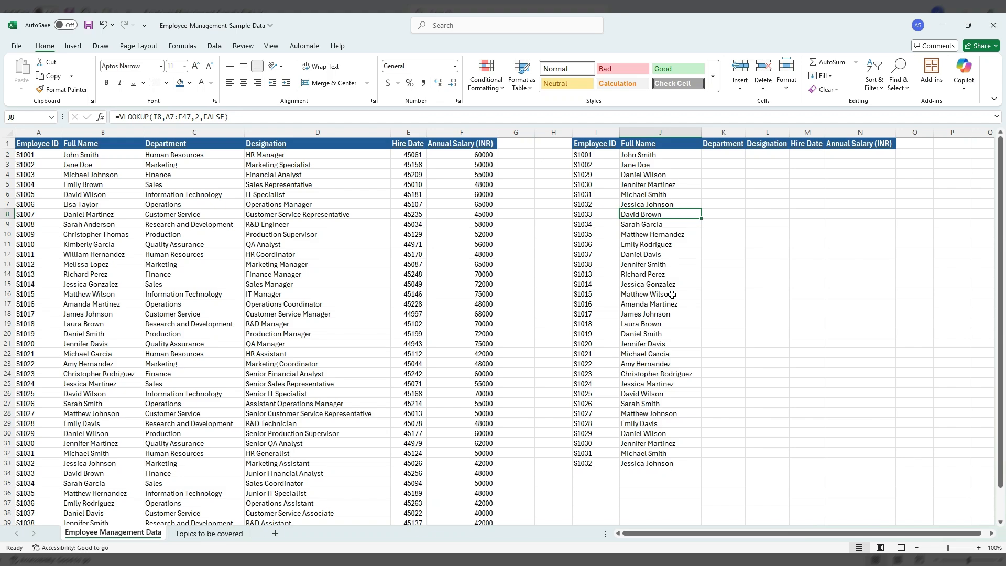
key(Down)
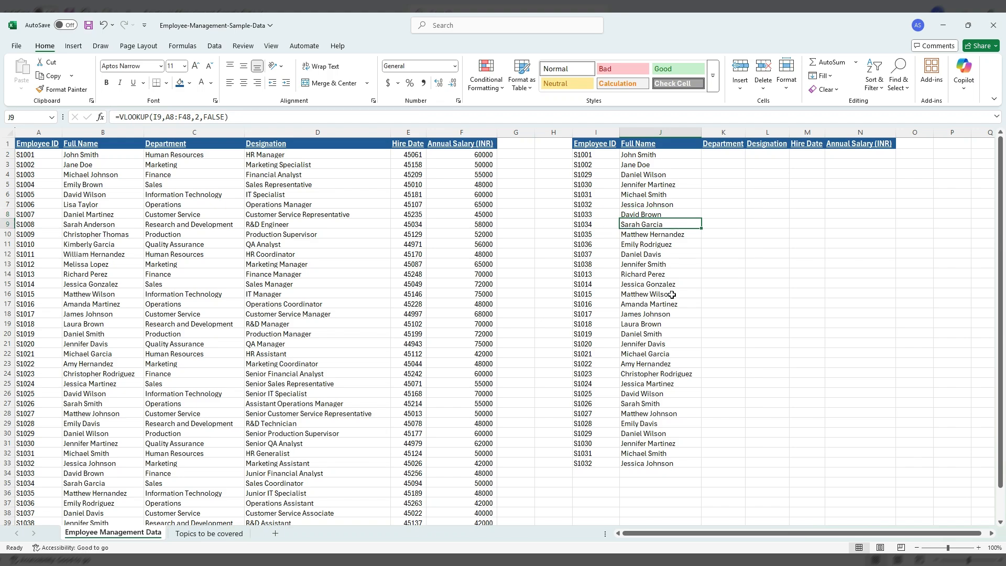
key(Down)
key(Down)
key(Down)
key(Down)
key(Down)
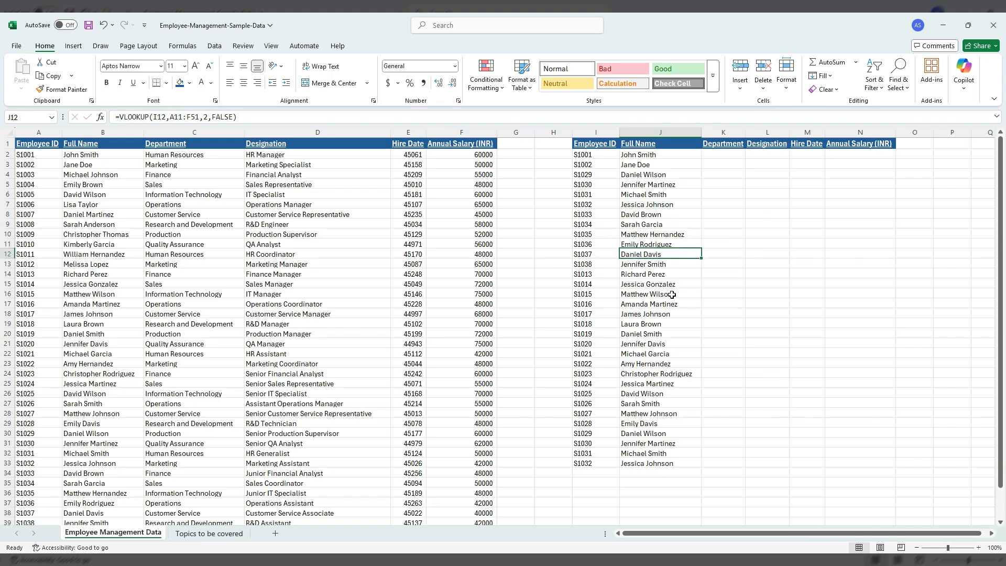
key(F2)
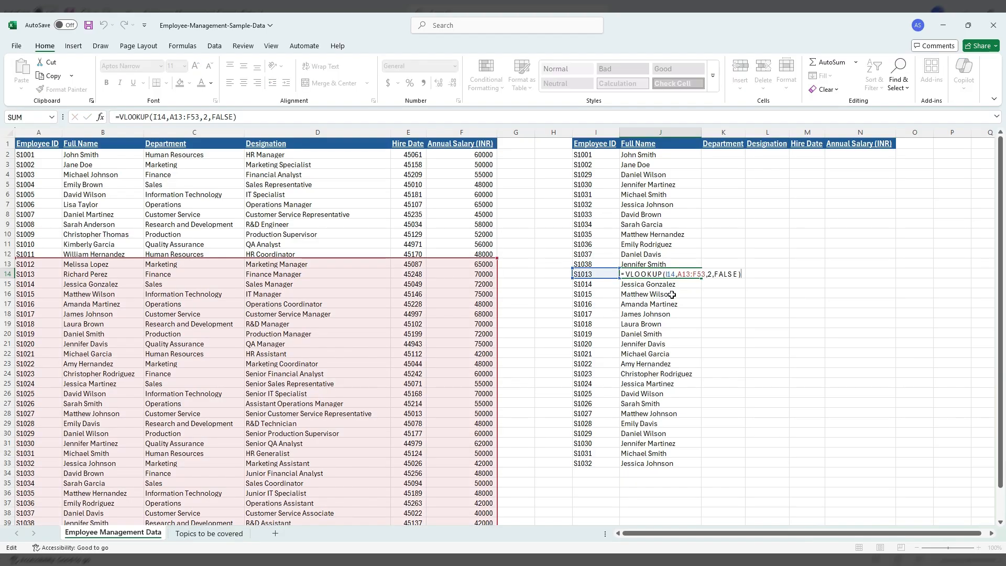
key(Escape)
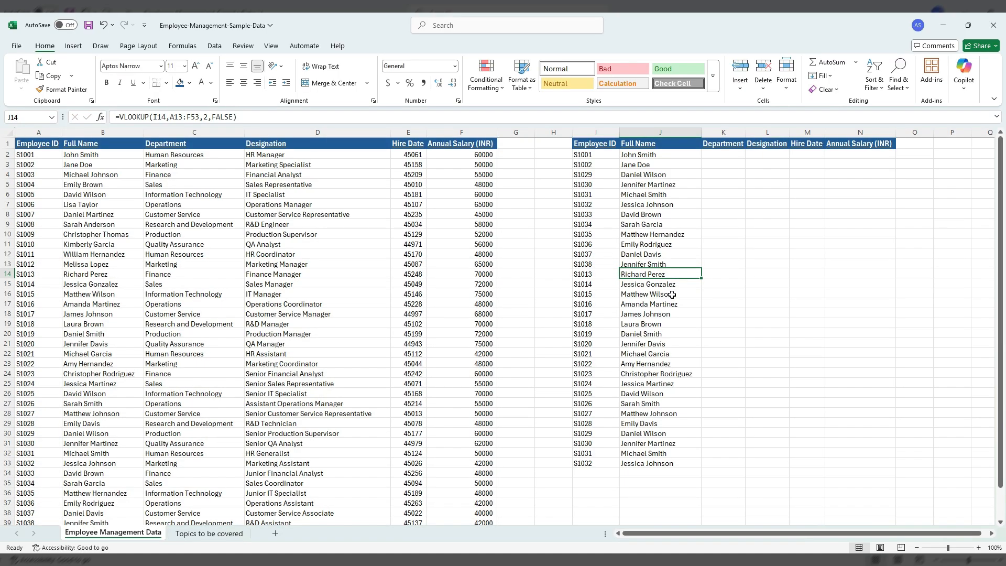
Make the VLOOKUP table range in J2 absolute as $A$1:$F$41, keeping the formula in the same cell.
key(ctrl+Up)
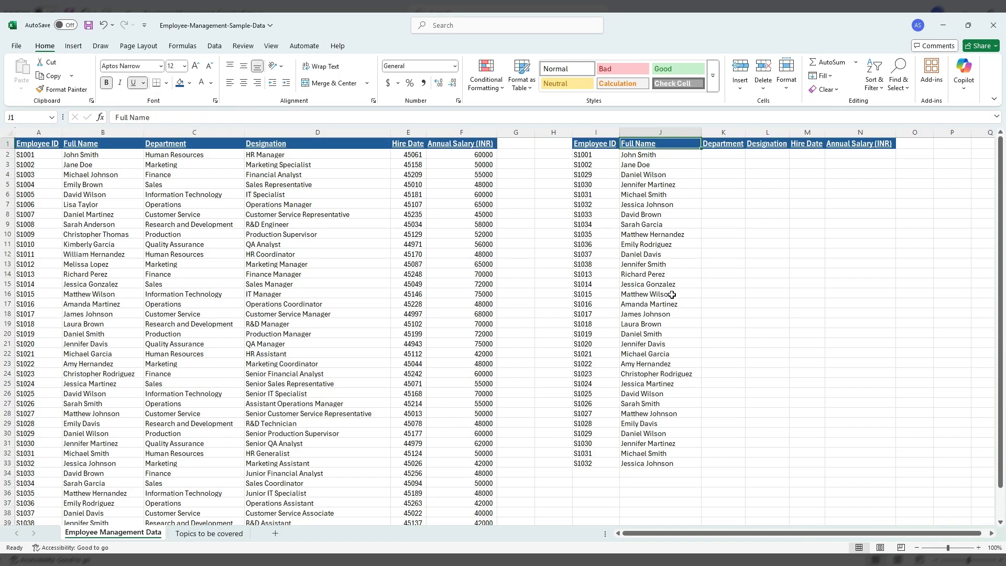
key(Down)
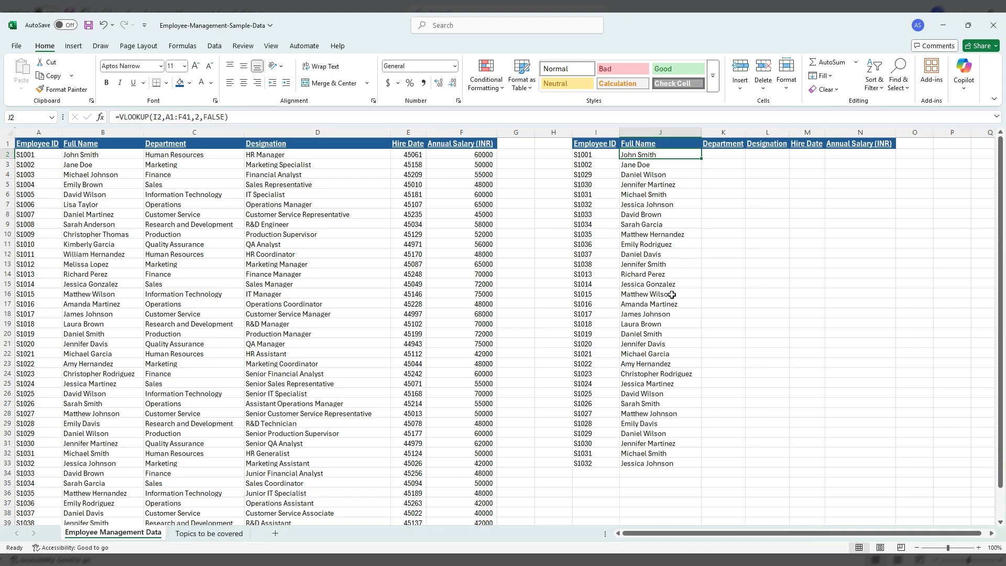
key(F2)
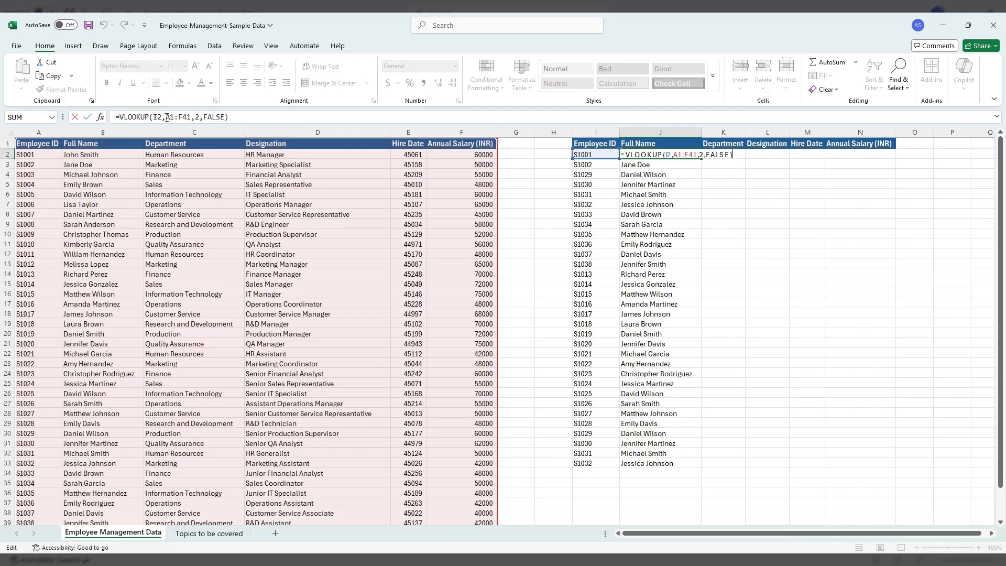
click(163, 117)
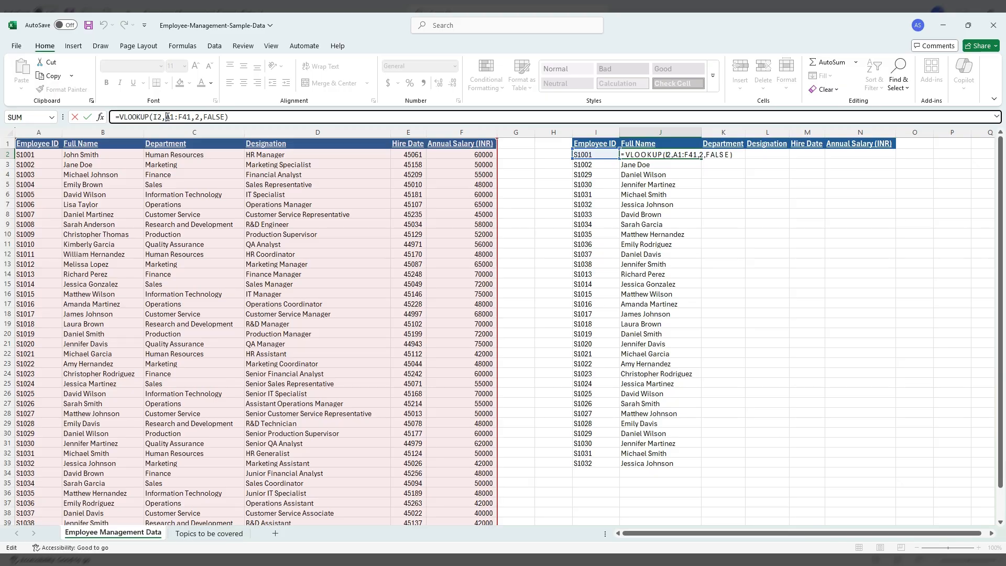
drag(166, 117, 191, 117)
key(F4)
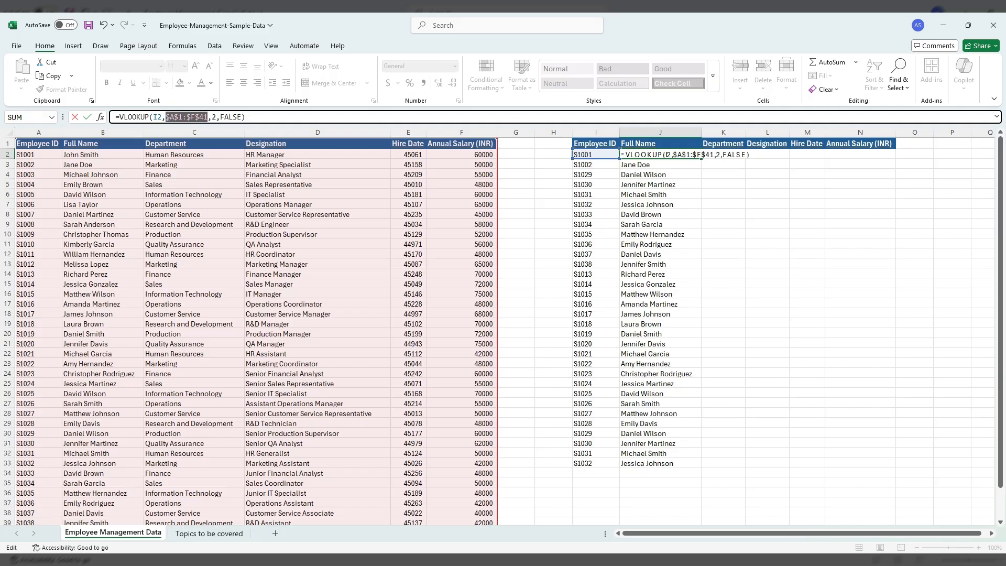
key(ctrl+Return)
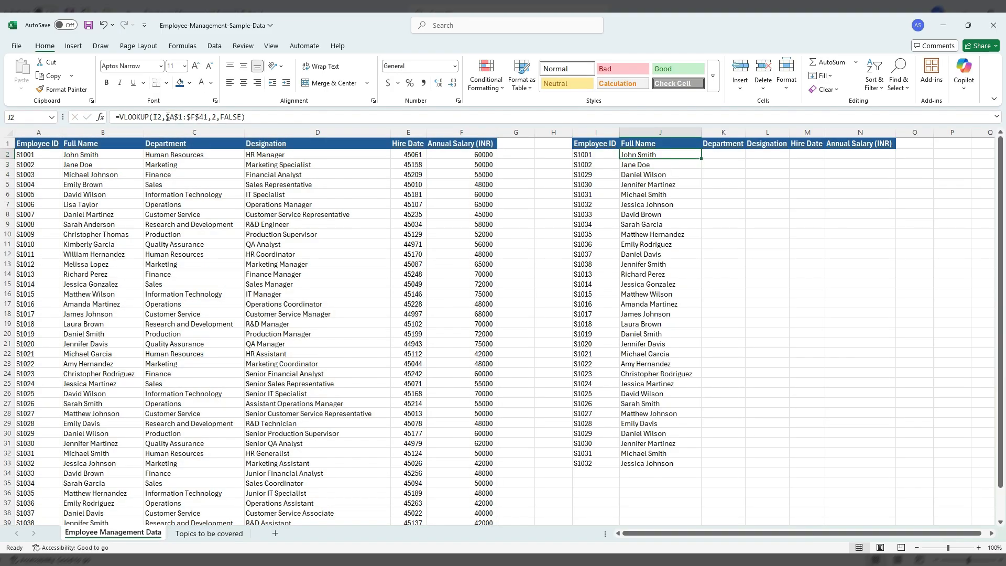
Copy the corrected VLOOKUP formula from J2 over J2:J33 and select the first Department cell, K2.
key(ctrl+c)
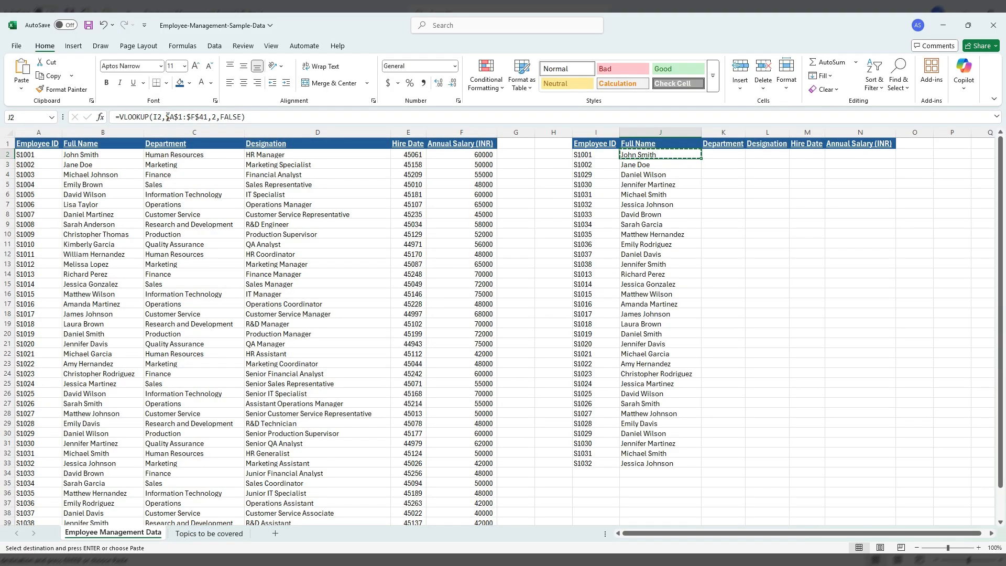
key(ctrl+shift+Down)
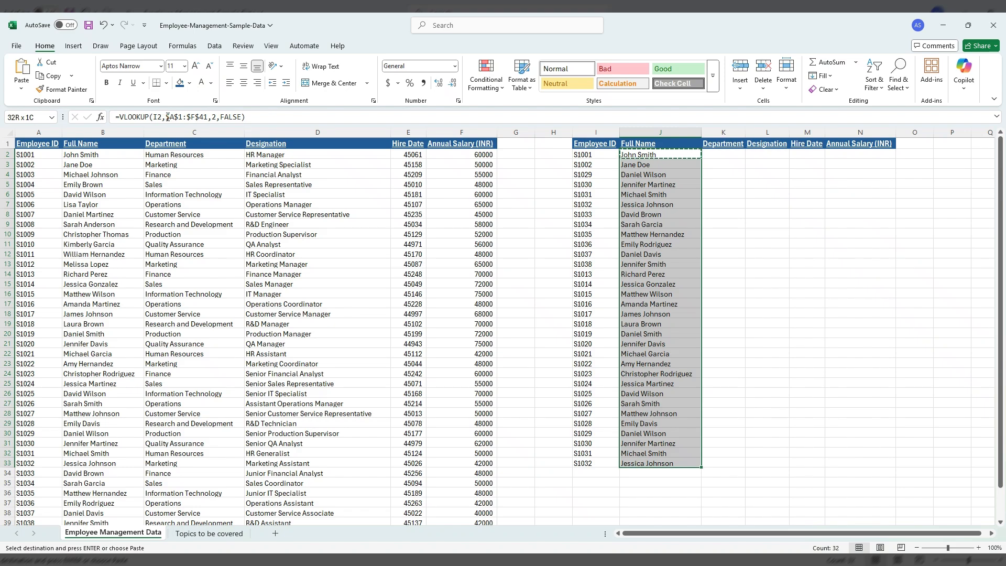
key(Return)
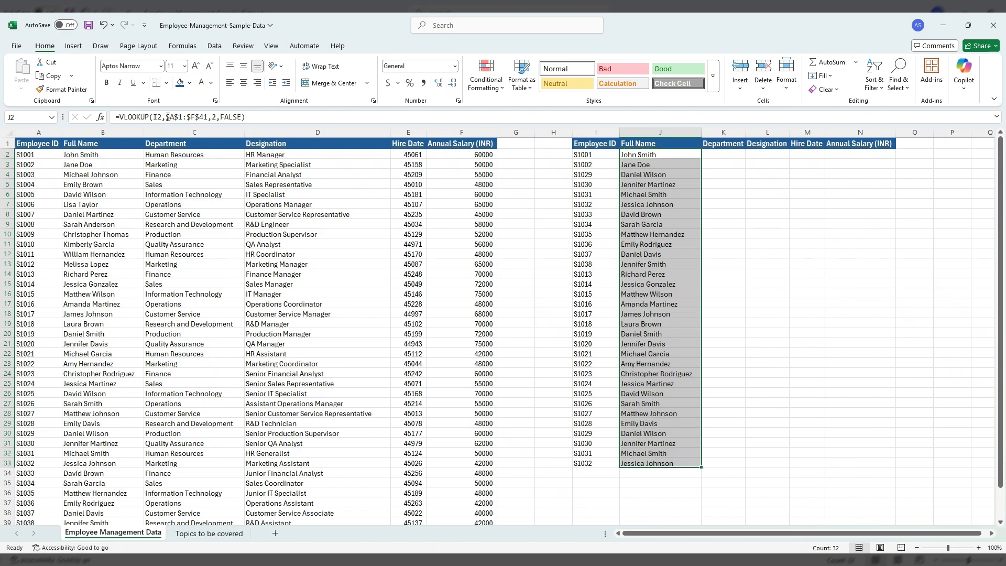
key(Up)
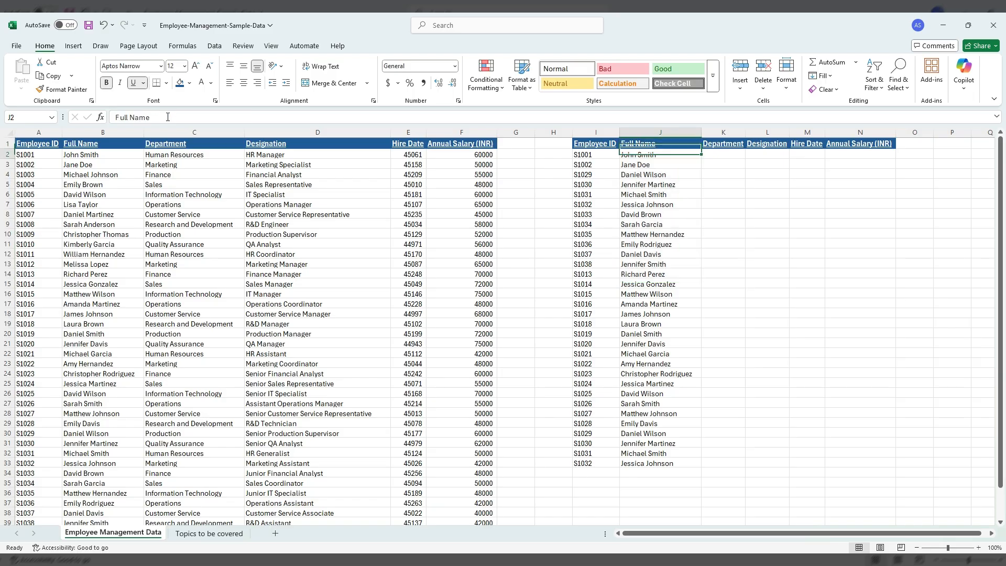
key(Down)
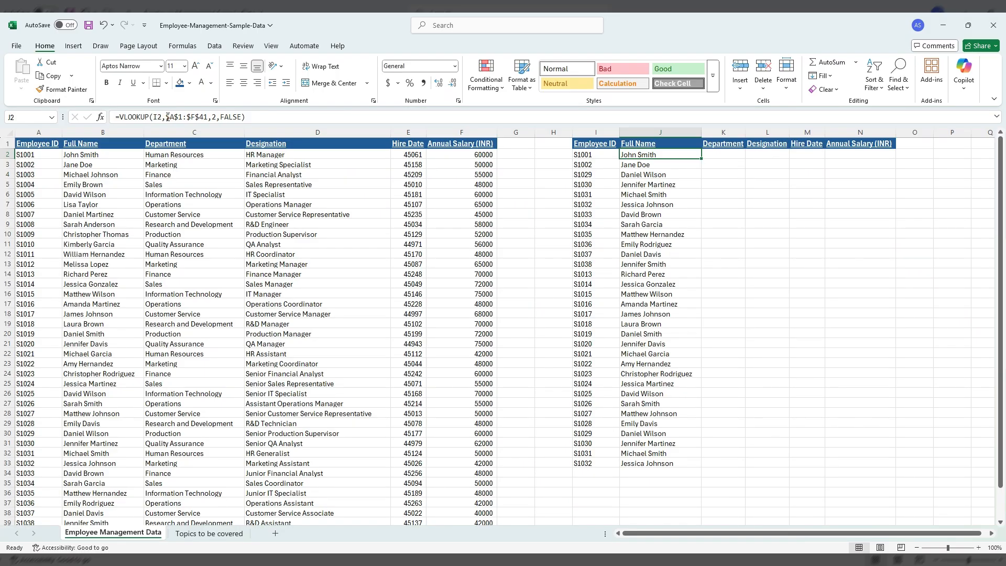
key(Right)
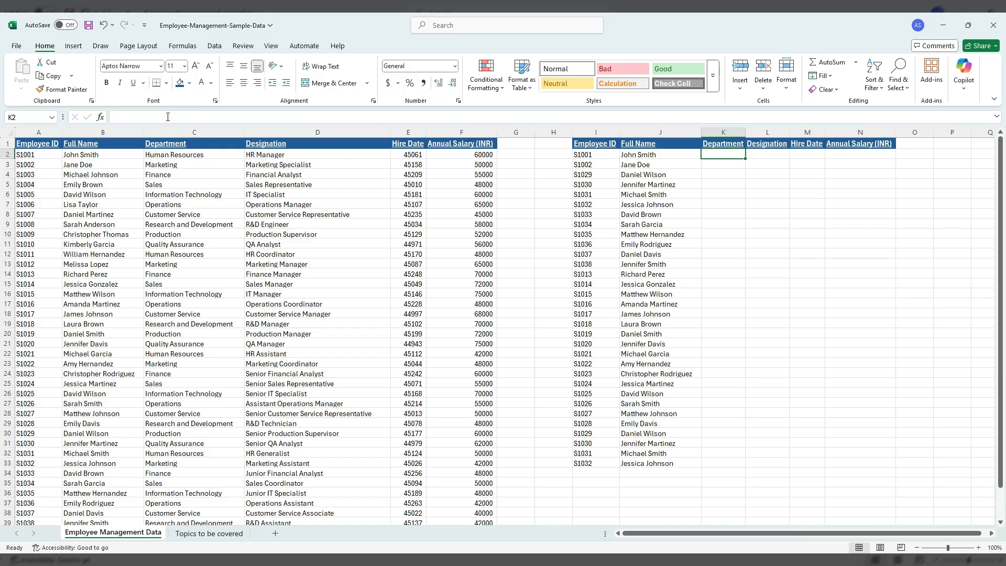
Convert the first employee range, A1:F41, into a formatted Excel table with headers and deselect it.
key(Up)
key(ctrl+Left)
key(ctrl+Left)
key(ctrl+Left)
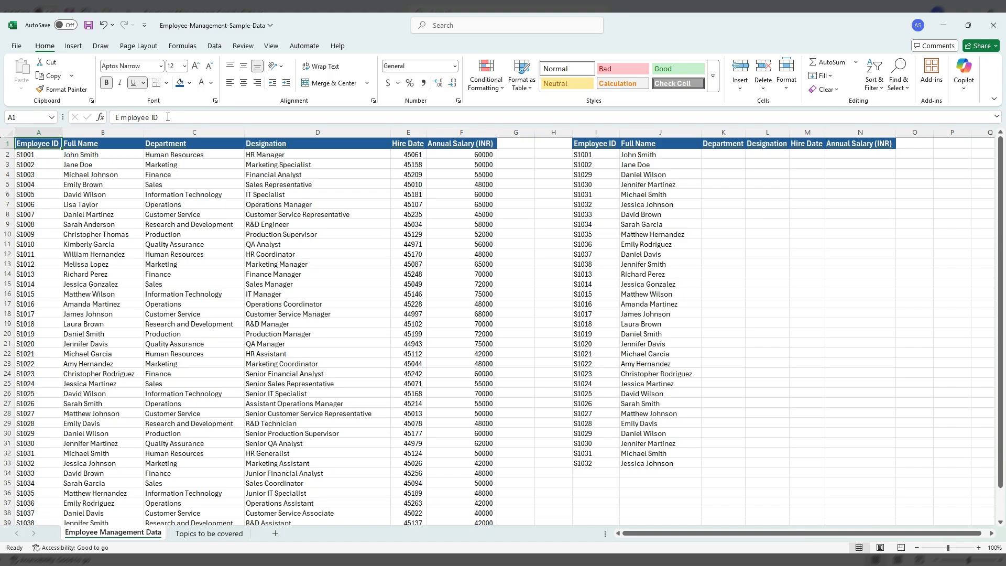
key(ctrl+shift+Right)
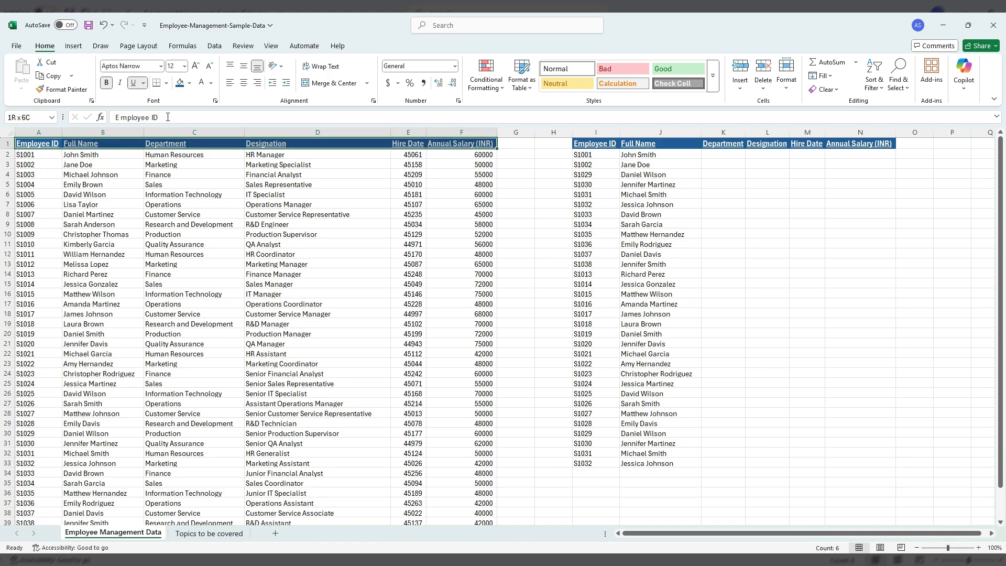
key(ctrl+shift+Down)
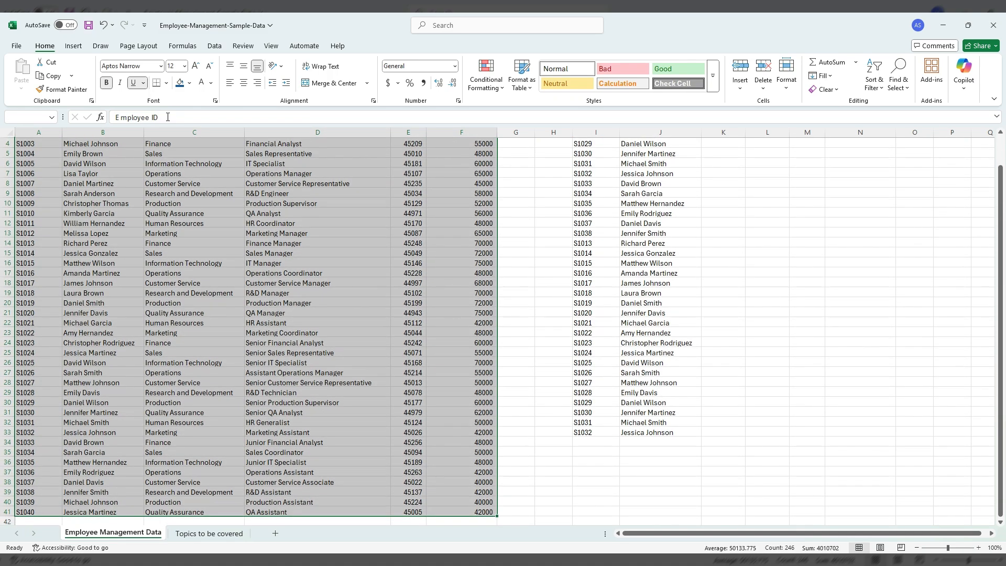
click(529, 94)
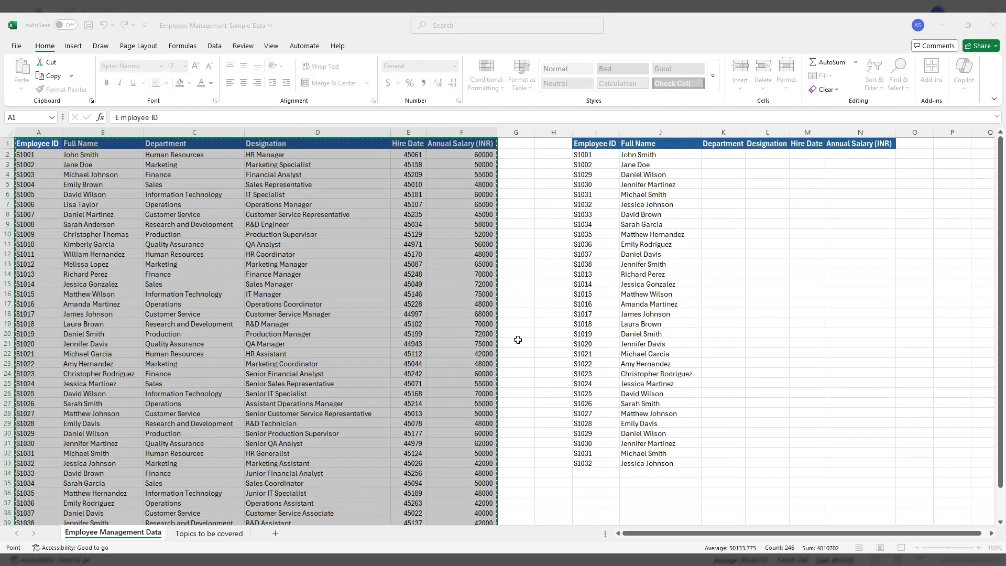
key(Return)
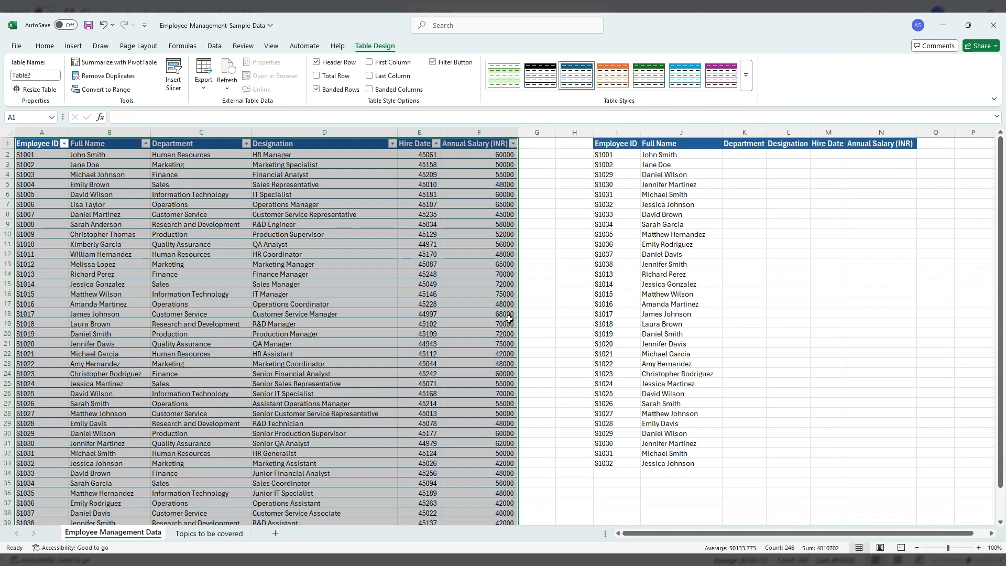
click(486, 276)
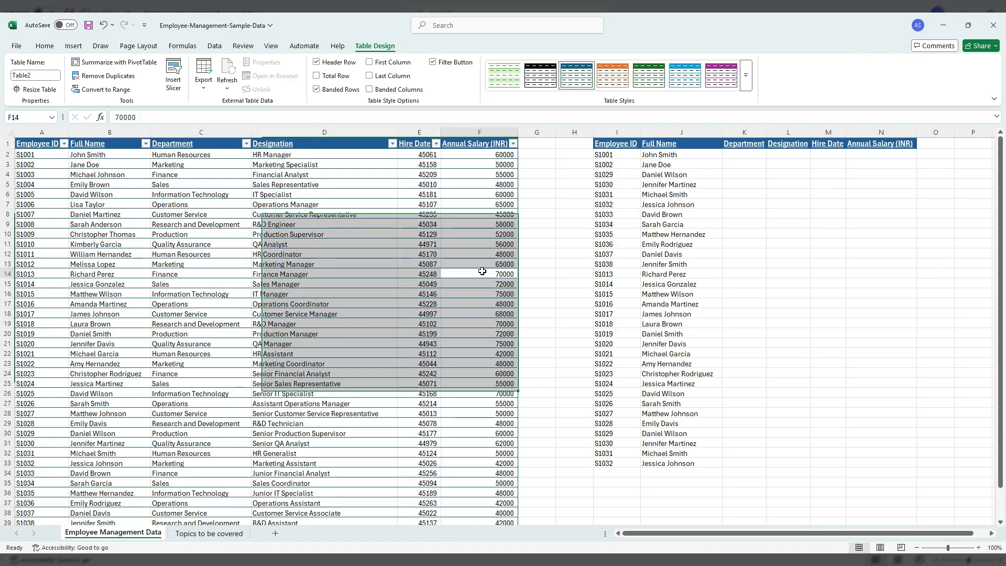
click(576, 337)
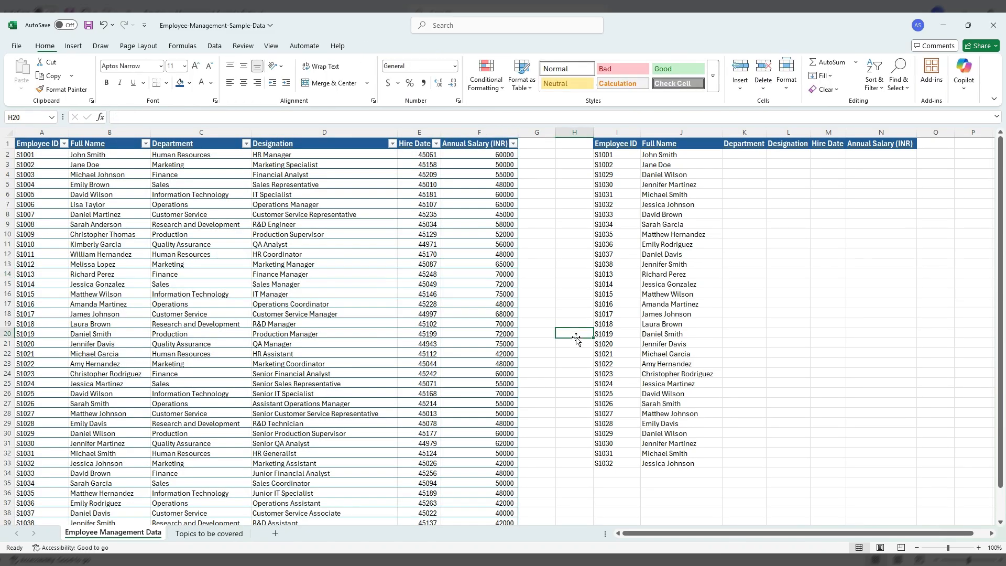
Begin a VLOOKUP formula in the first Department cell, K2, using the employee ID in I2 as lookup value.
key(ctrl+Up)
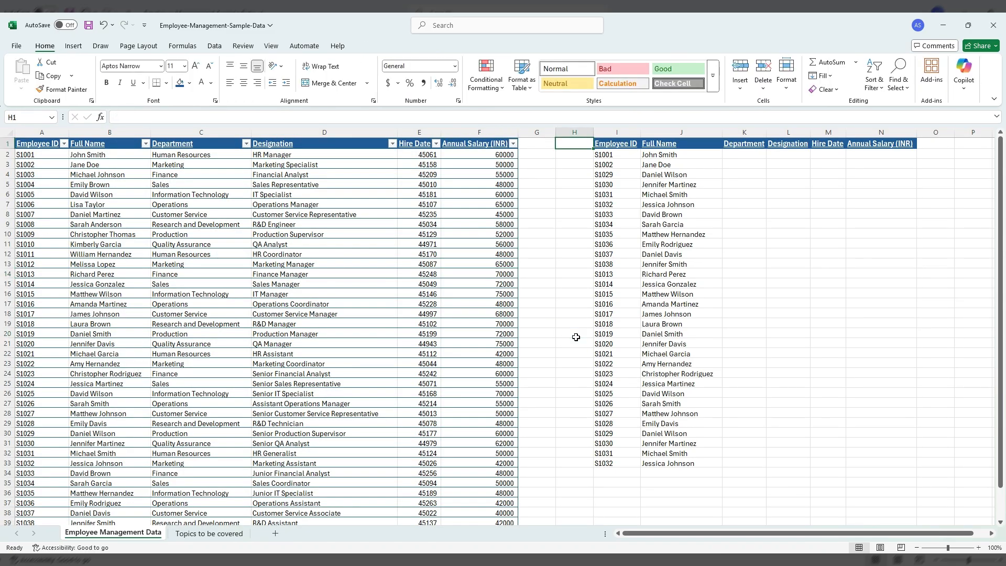
key(Right)
key(Right)
key(Down)
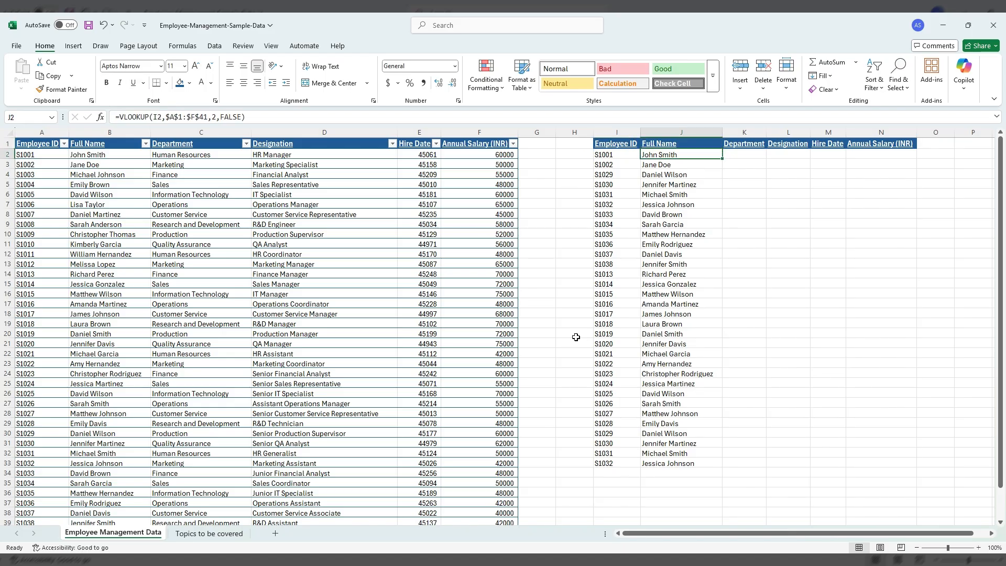
key(Right)
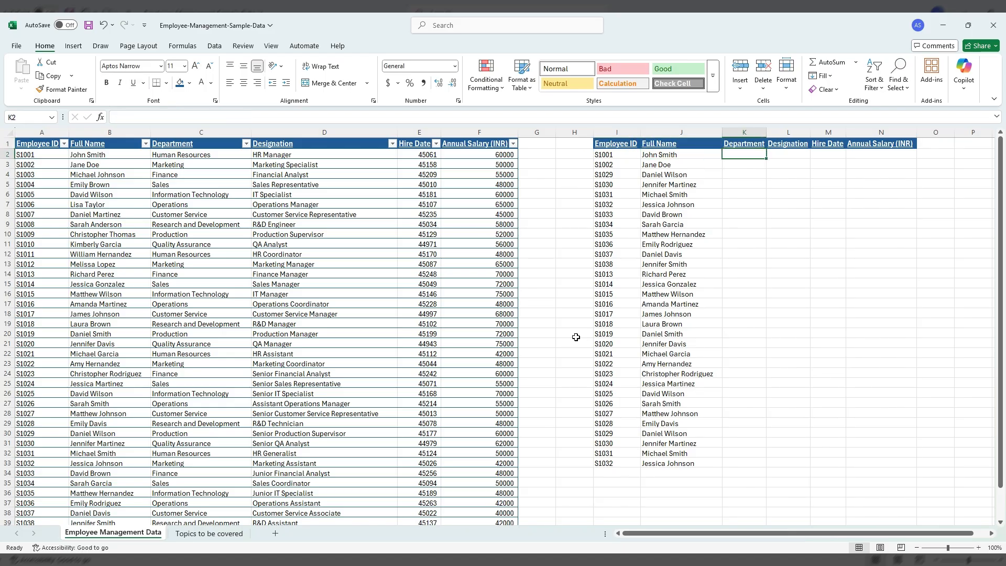
text(=vl)
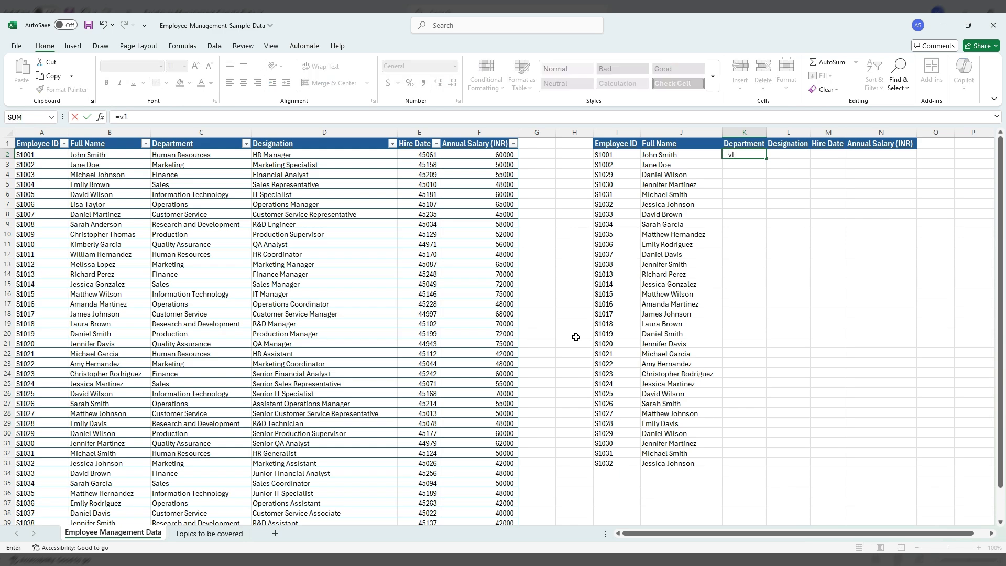
key(Tab)
key(Left)
key(Left)
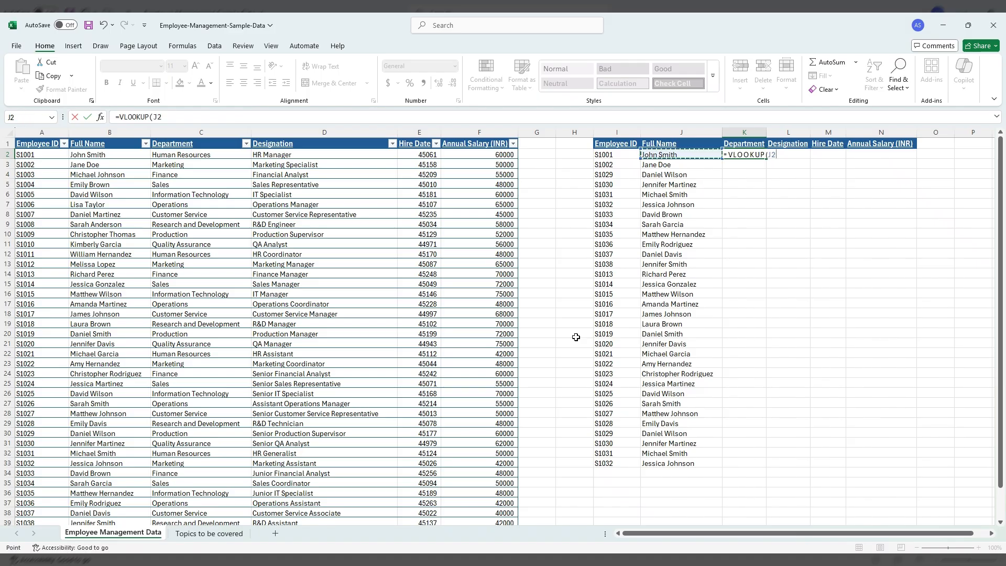
text(,)
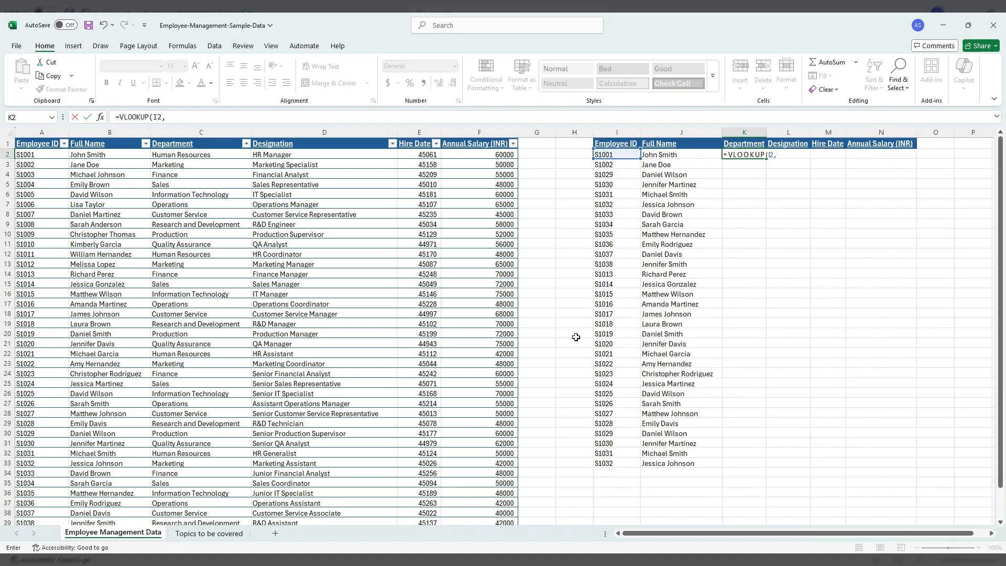
Complete K2's VLOOKUP with Table2[#All] as the table range, column index 3 and exact match 0.
click(50, 145)
key(ctrl+shift+Right)
key(ctrl+shift+Down)
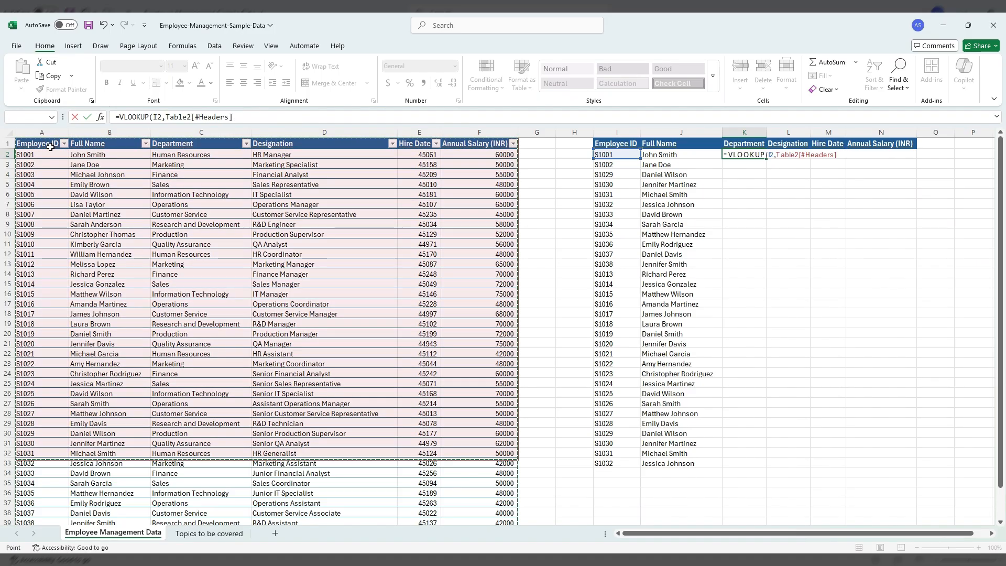
scroll(228, 324, up, 1)
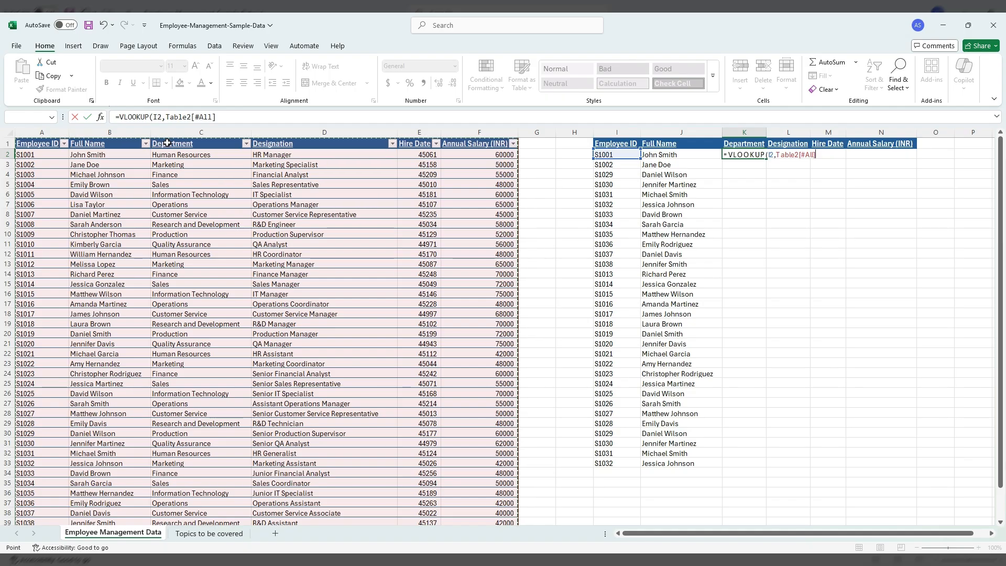
text(,)
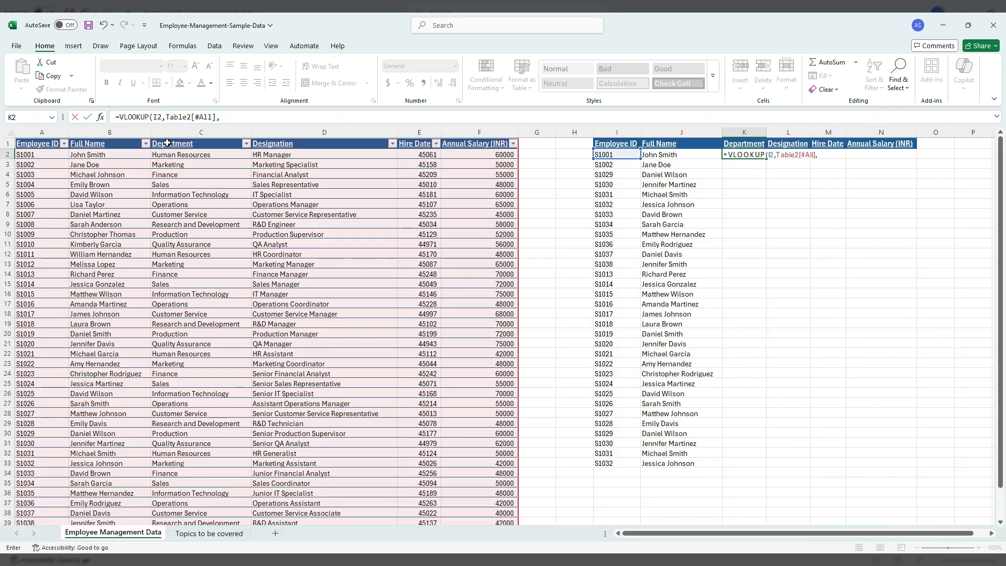
text(3,)
text(0)
key(ctrl+Return)
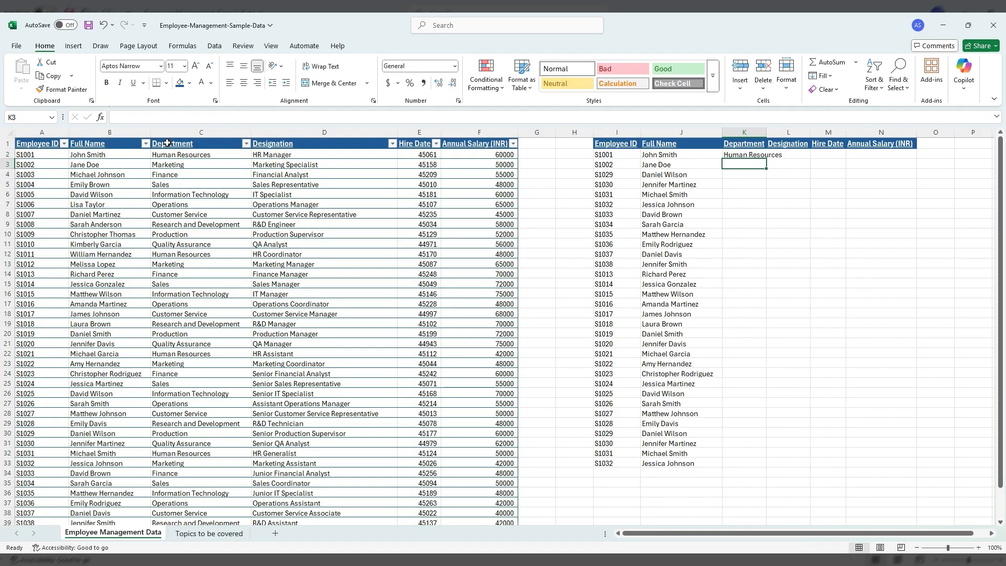
Copy the VLOOKUP formula from K2 down the Department column to K33.
key(ctrl+c)
key(Left)
key(ctrl+Down)
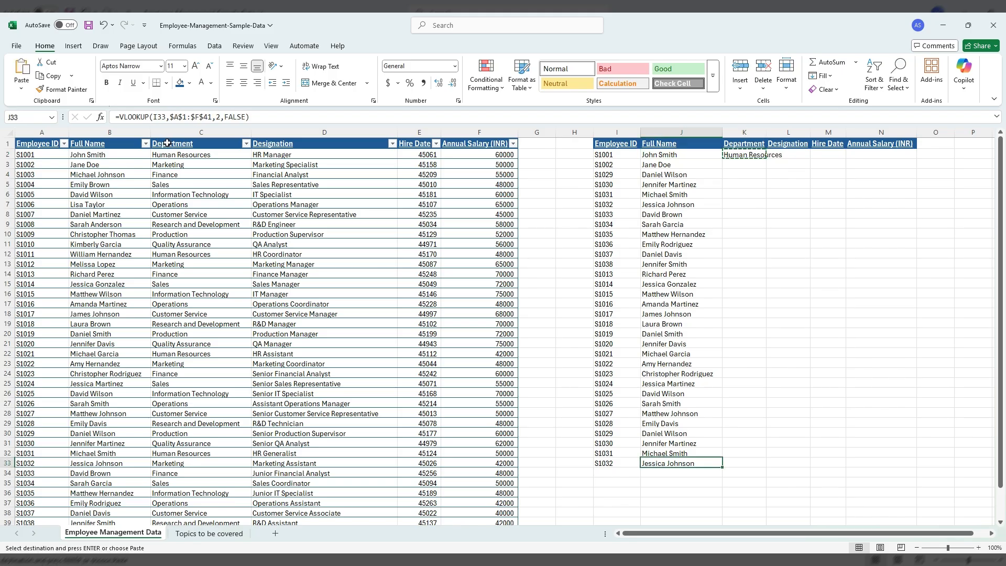
key(Right)
key(ctrl+shift+Up)
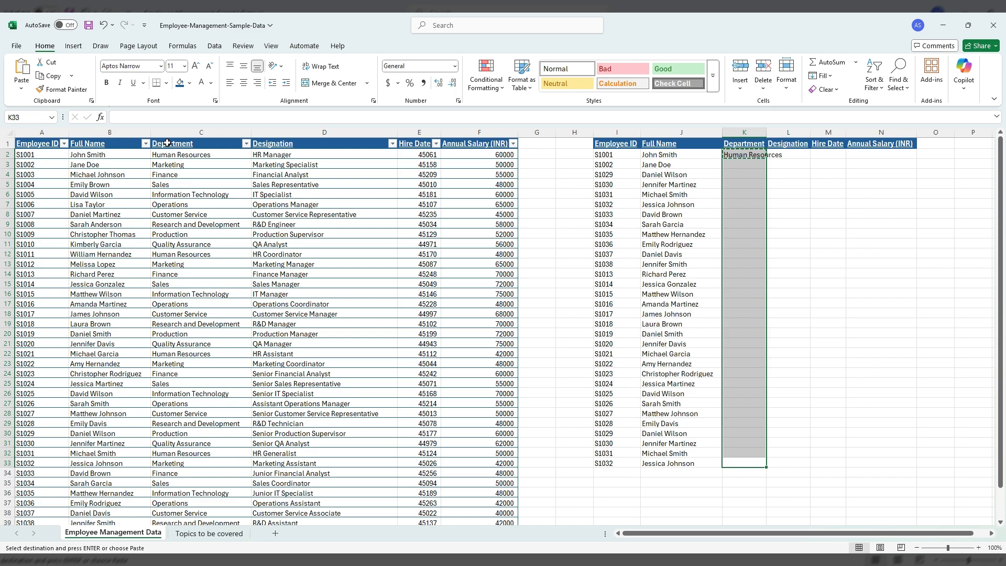
key(Return)
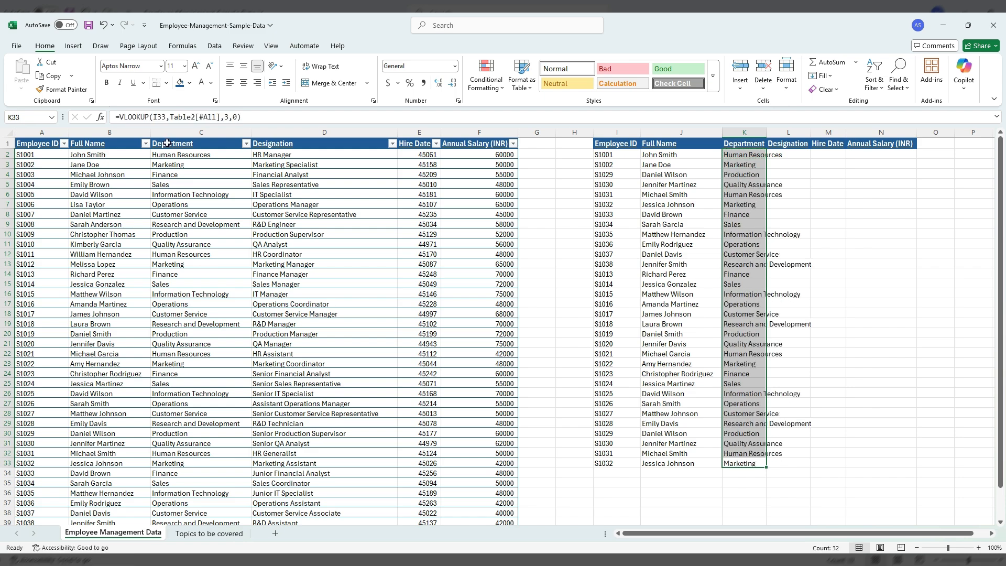
Examine the table references in the copied VLOOKUP formulas up the Department column from K33.
key(Up)
key(Up)
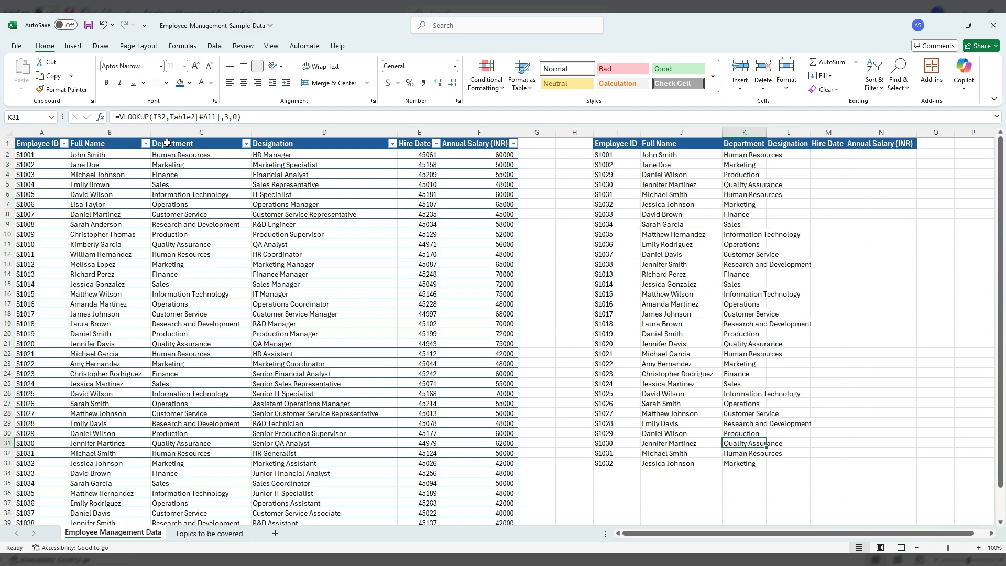
key(Up)
key(Up)
key(Up)
key(Up)
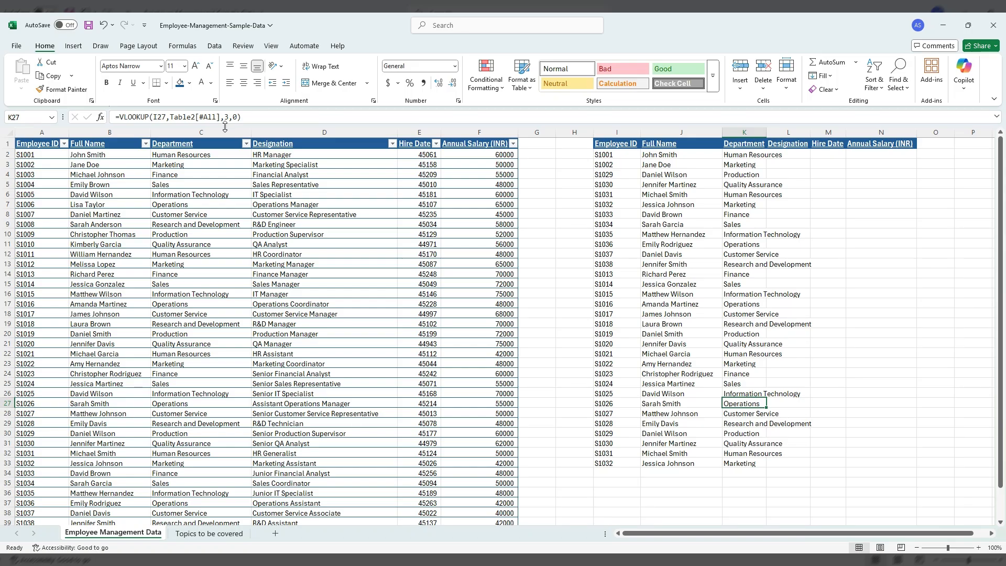
key(Up)
key(Up)
key(Up)
key(Up)
key(Up)
key(Up)
key(Up)
key(Up)
key(Up)
key(Up)
key(Up)
key(Up)
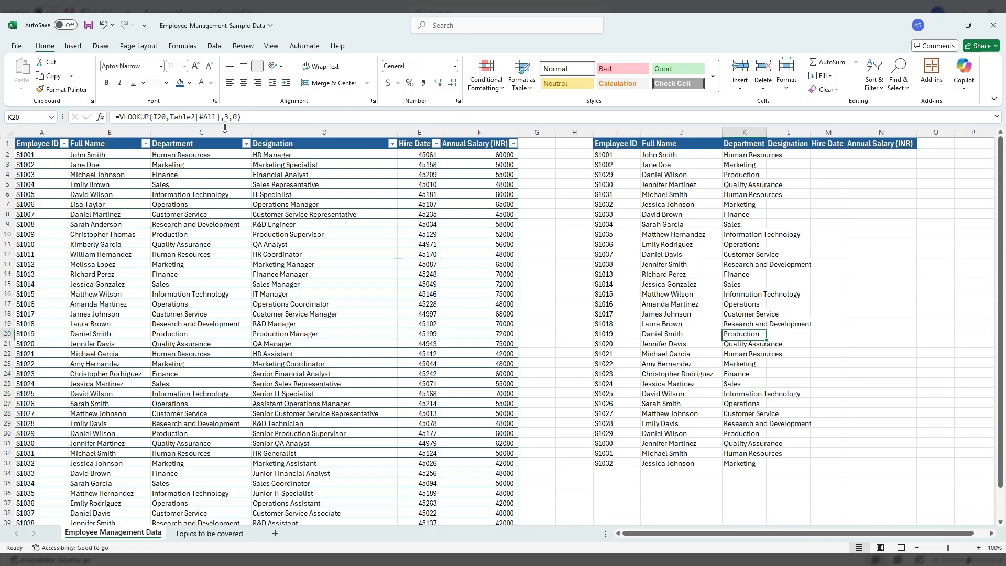
key(Up)
key(Up)
key(Up)
key(Up)
key(Up)
key(Up)
key(Up)
key(Up)
key(Up)
key(Up)
key(Up)
key(Up)
key(Up)
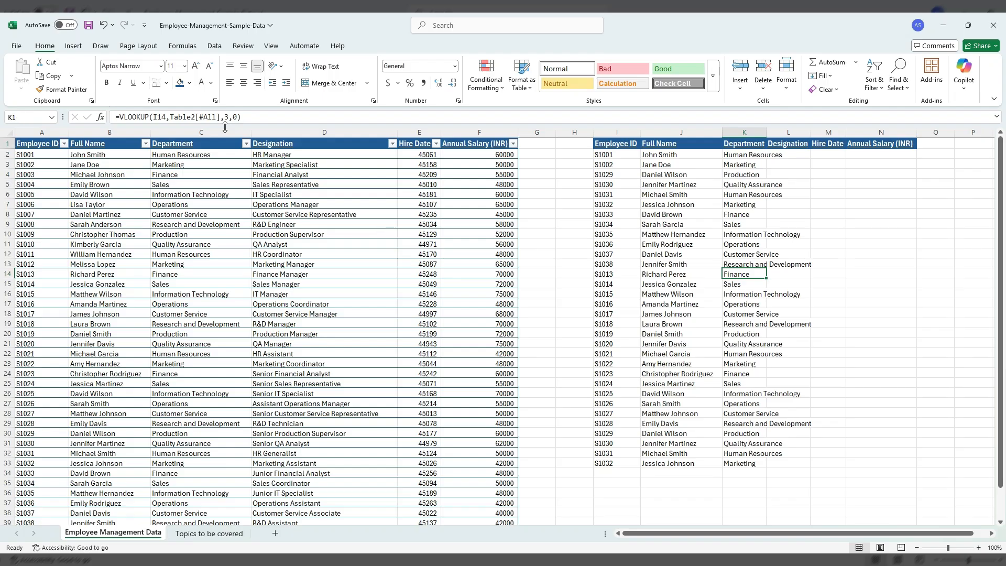
Copy the Department VLOOKUP formula from K2 into the first Designation cell, L2.
key(Right)
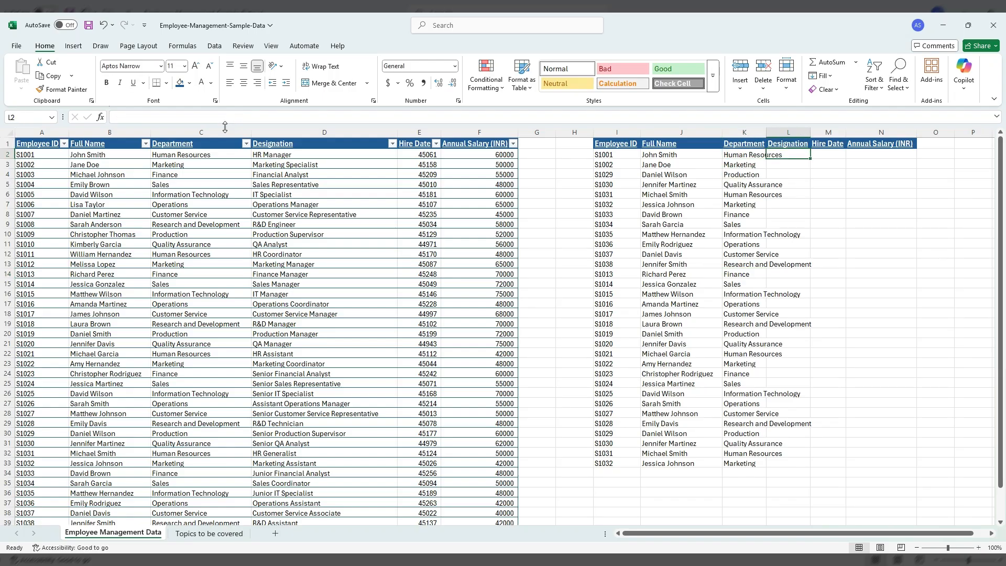
key(Left)
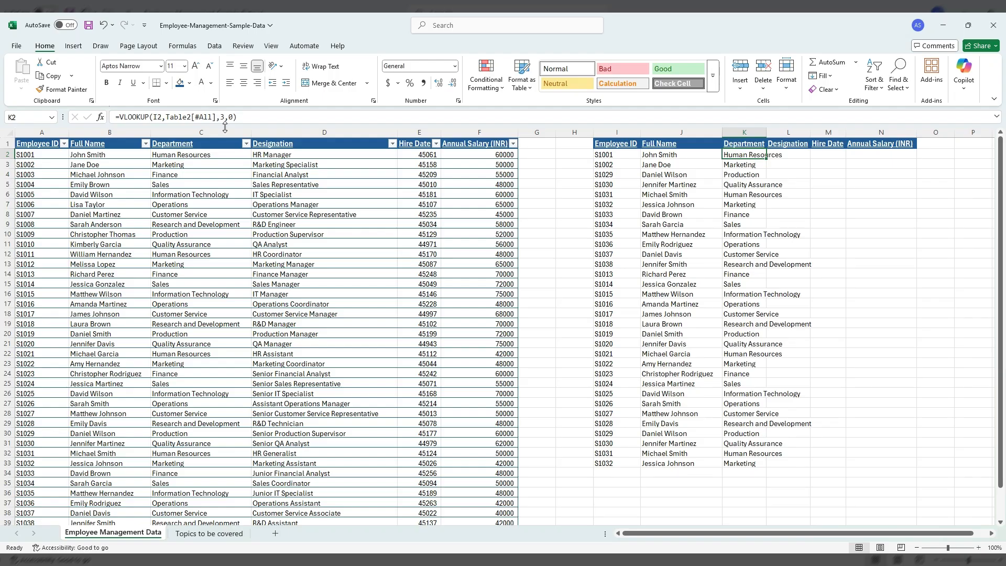
key(ctrl+c)
key(Right)
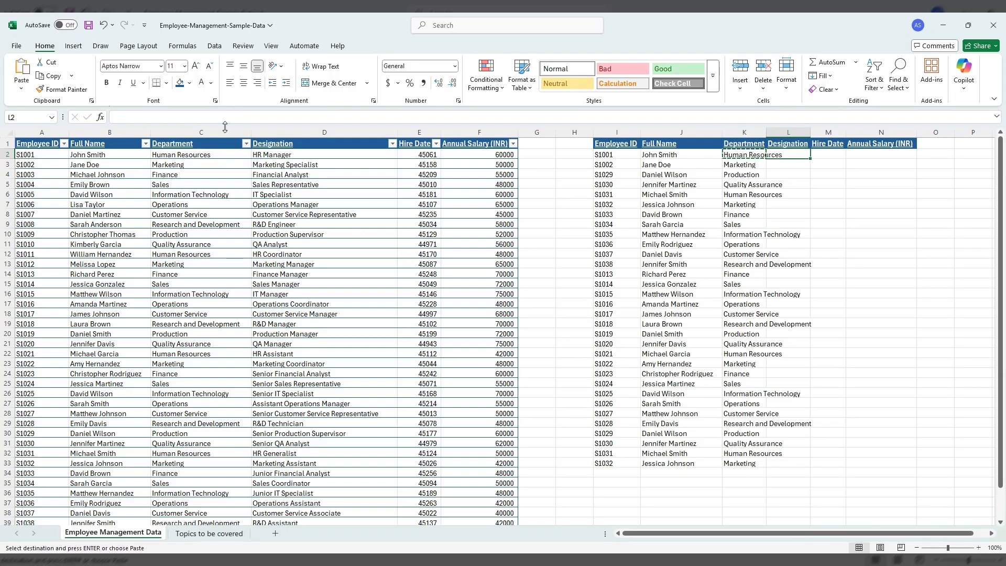
key(ctrl+v)
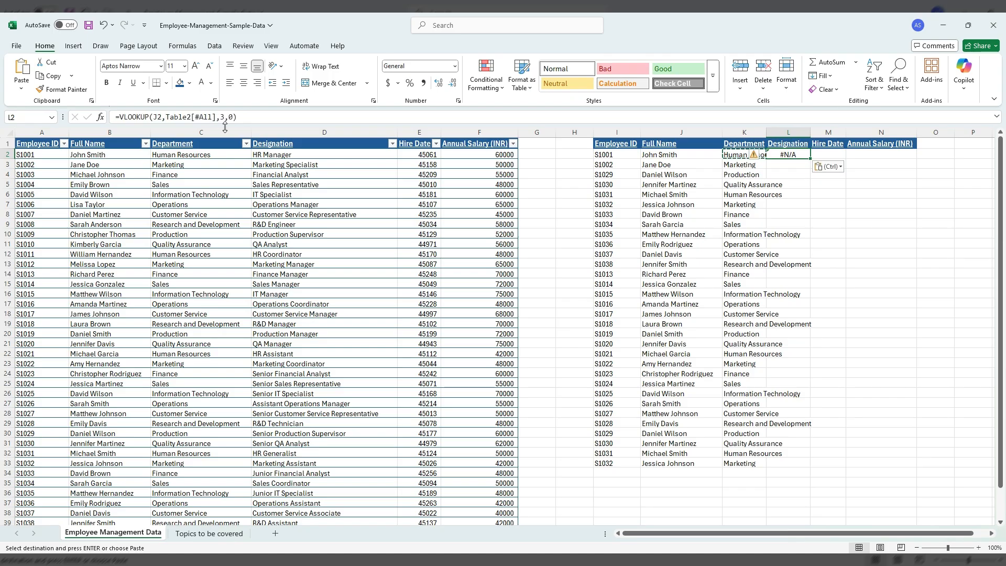
key(Escape)
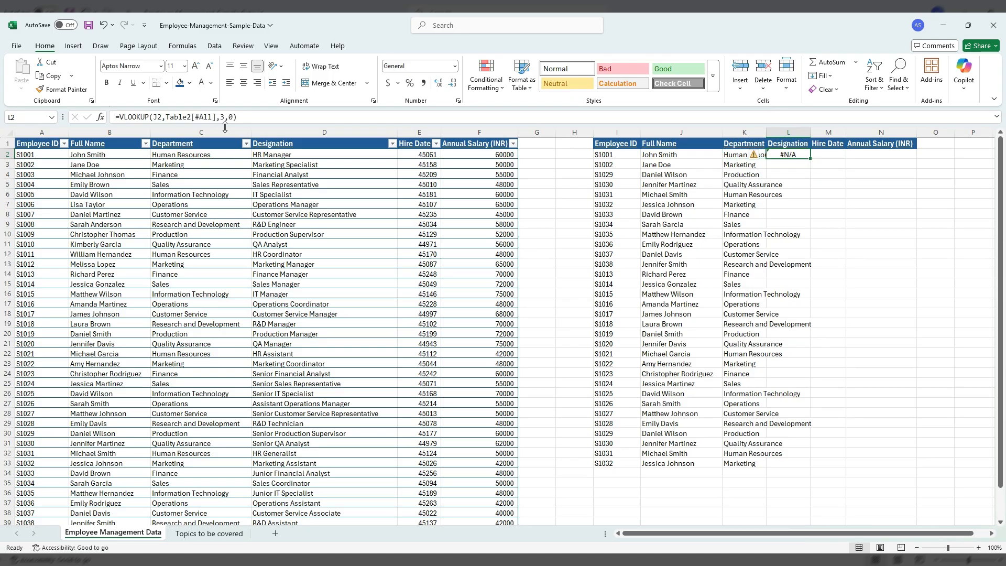
Change the lookup value in L2's VLOOKUP formula to I2, the employee ID cell.
key(F2)
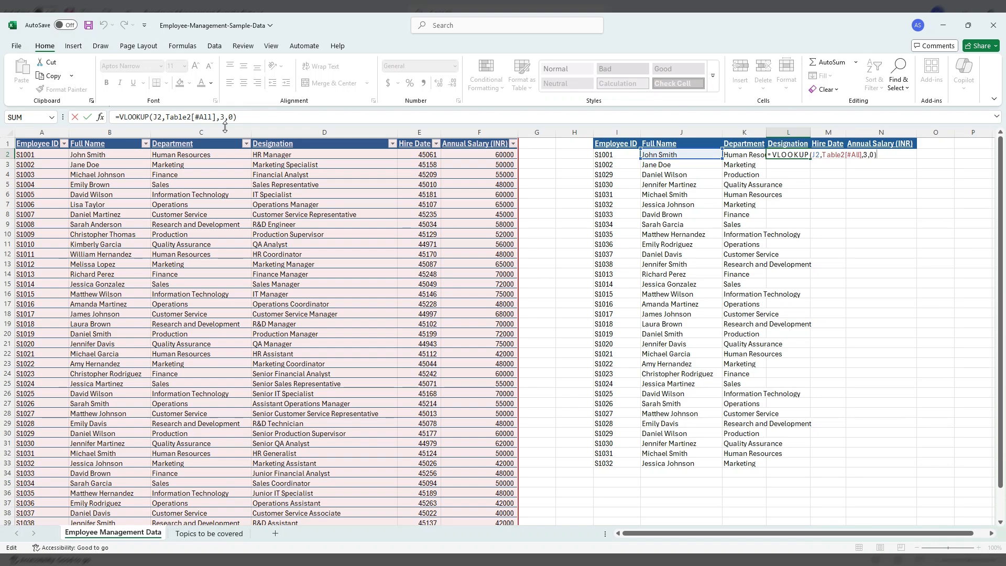
click(817, 156)
double_click(817, 157)
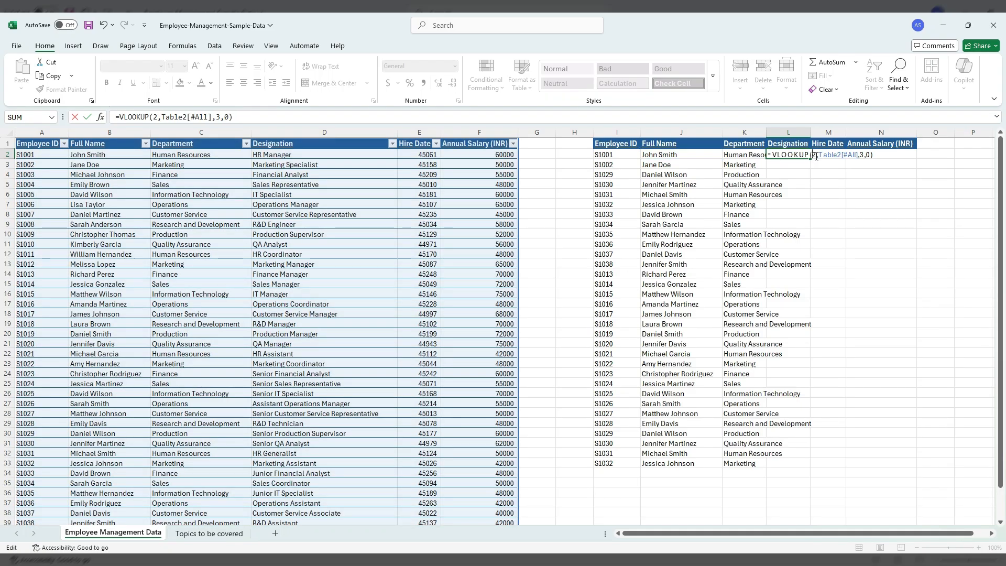
text(I2)
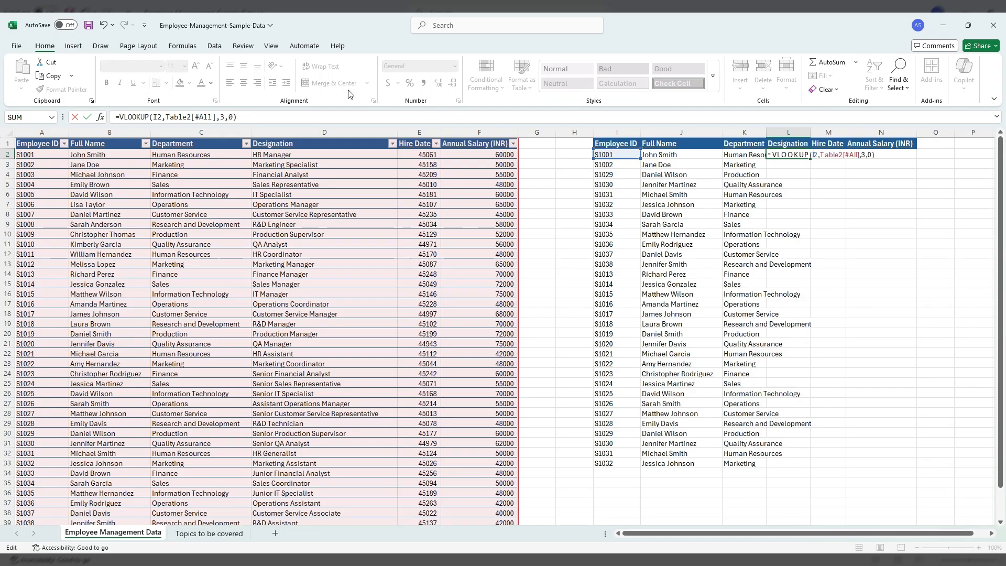
Lock only the column of the lookup value in L2's formula, making the reference $I2.
click(155, 117)
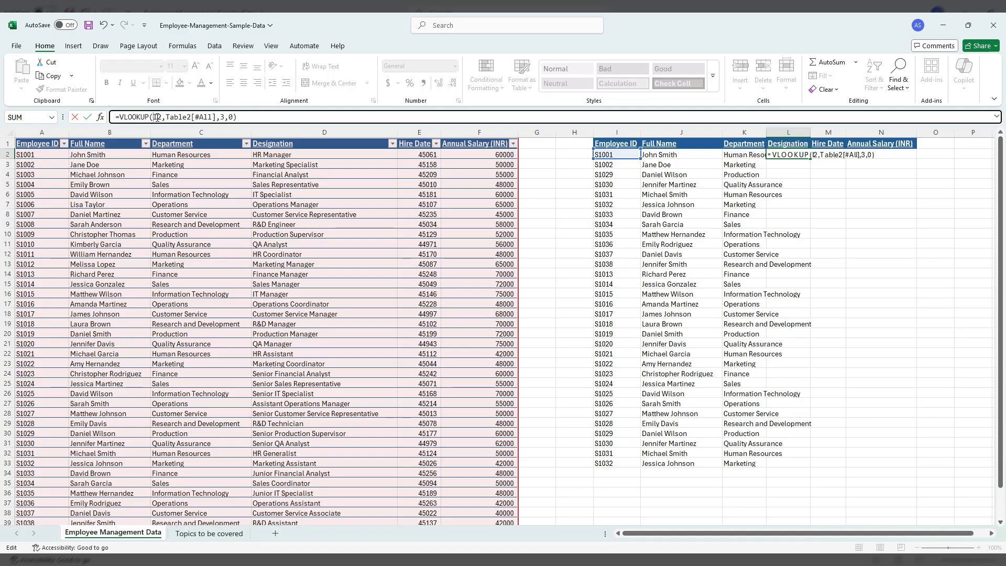
key(F4)
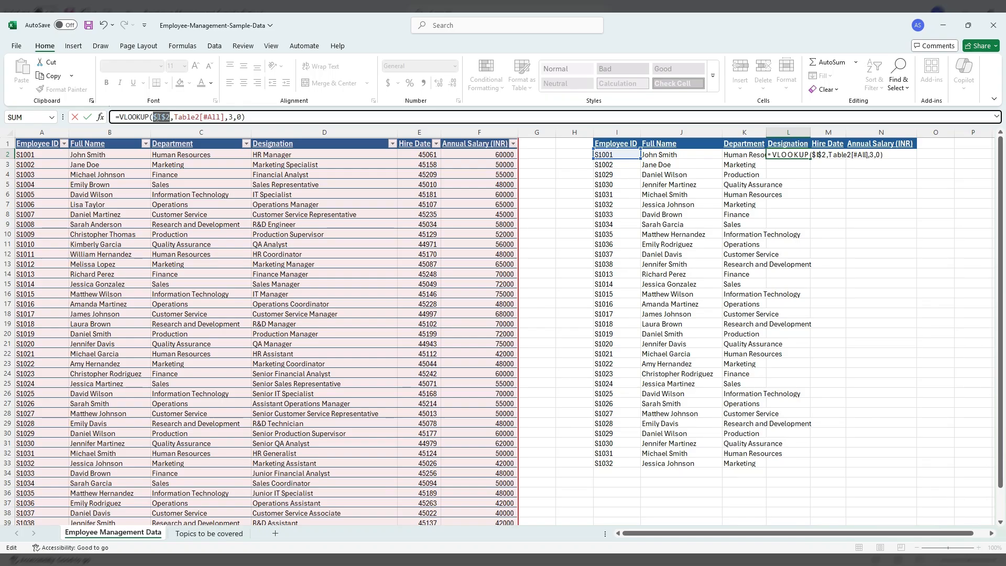
key(F4)
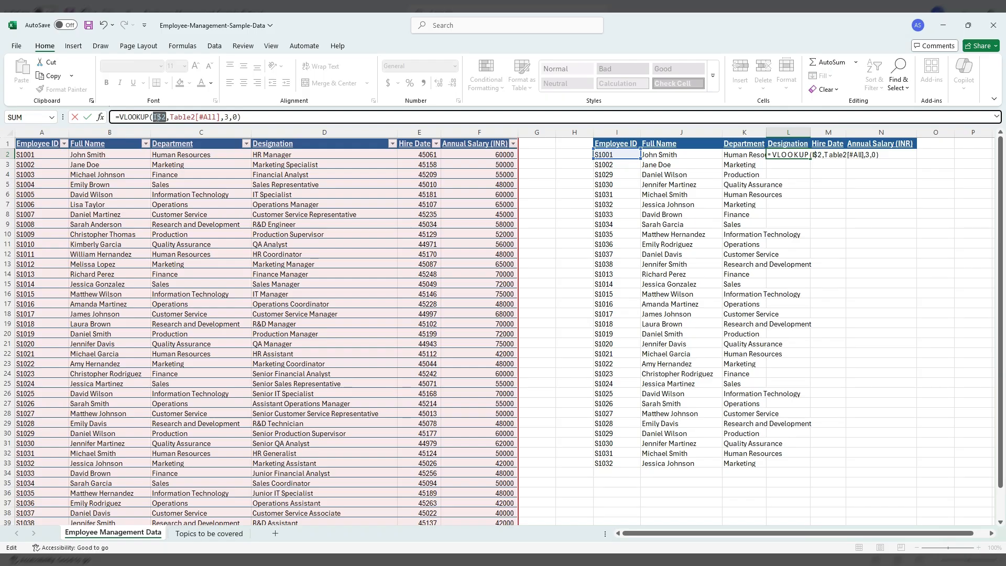
key(F4)
key(Return)
key(Up)
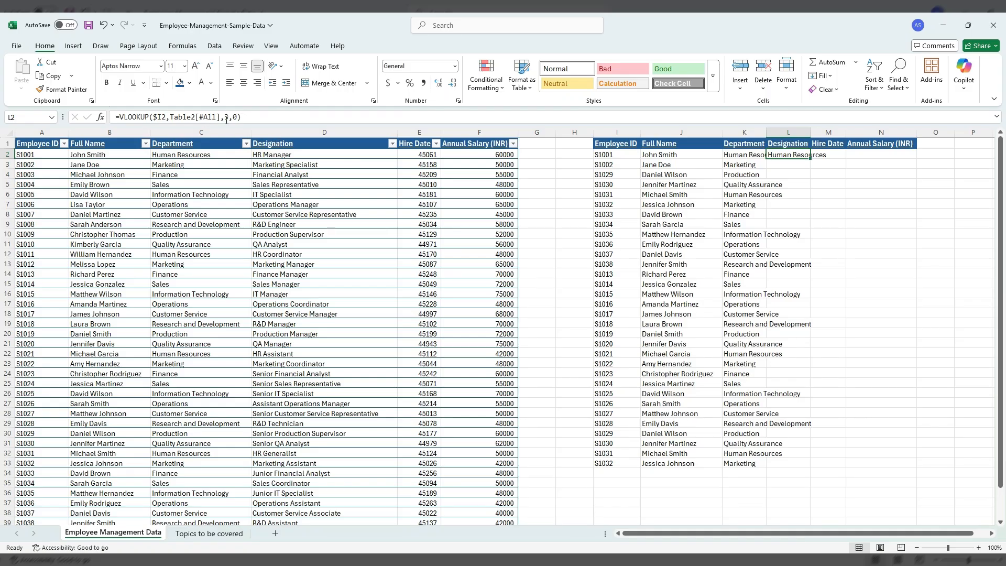
Set the column index in L2's VLOOKUP formula to 4 for the designation.
click(228, 117)
key(BackSpace)
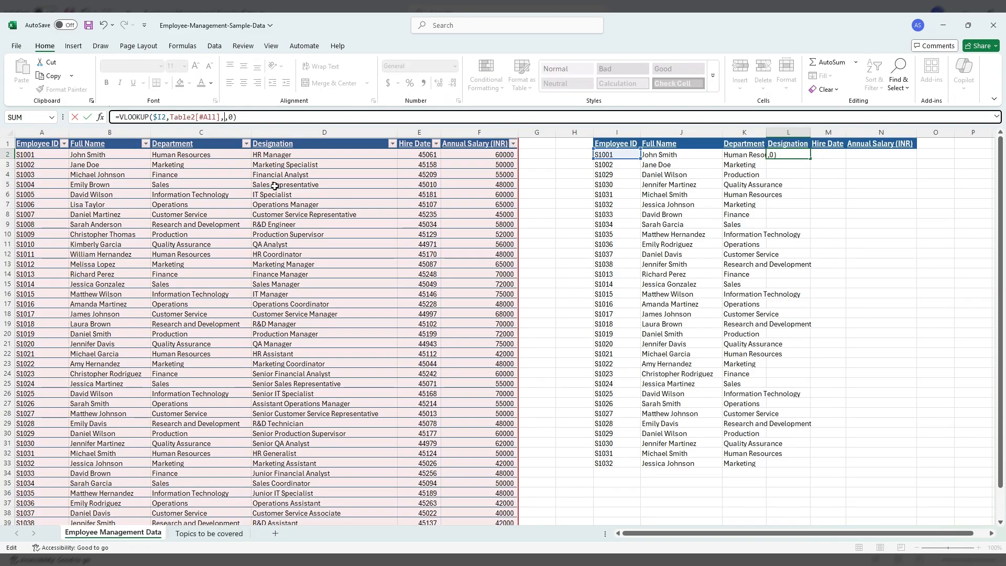
text(4)
key(Return)
key(Up)
Copy the VLOOKUP formula from L2 down the Designation column to L33.
key(ctrl+c)
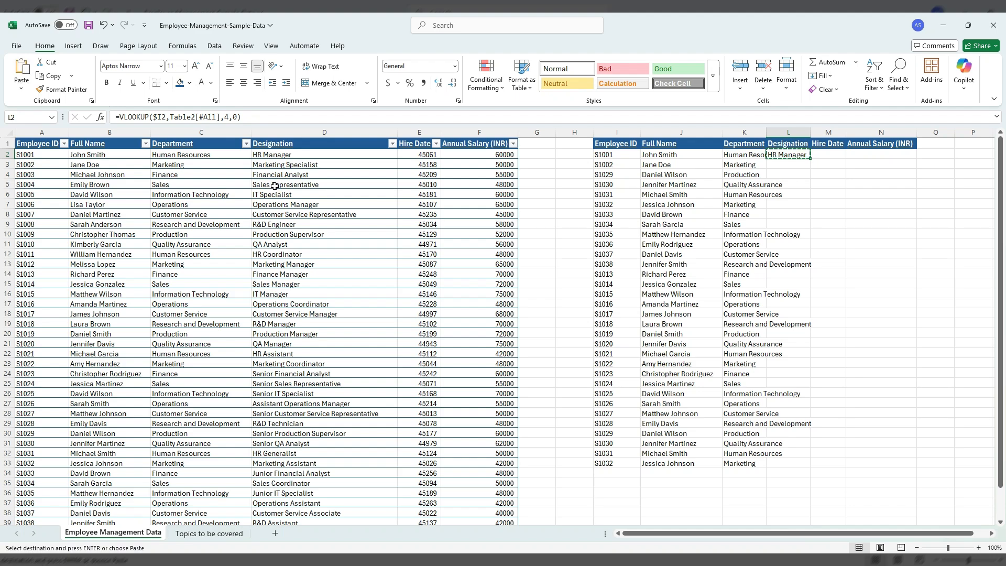
key(Left)
key(ctrl+Down)
key(Right)
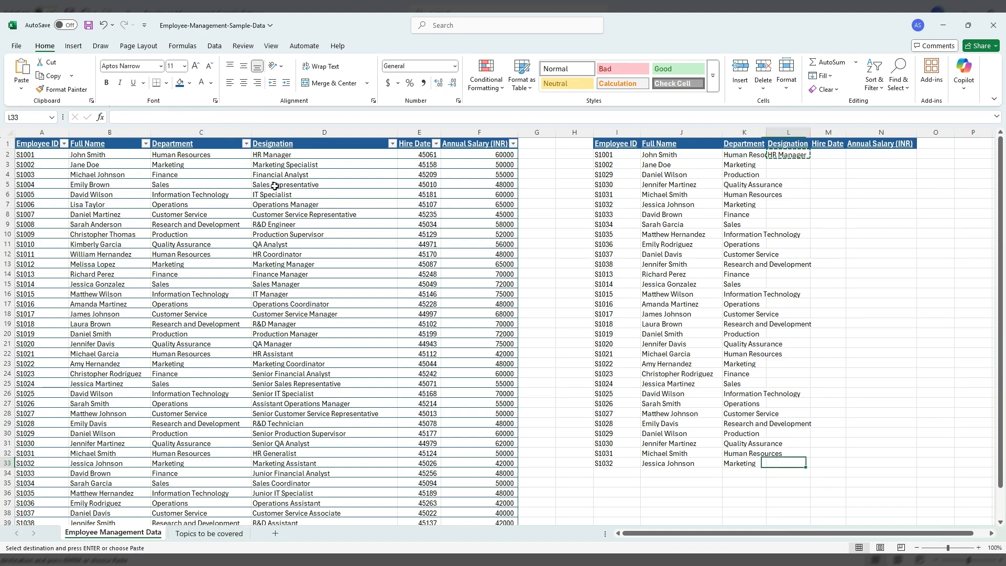
key(ctrl+shift+Up)
key(Return)
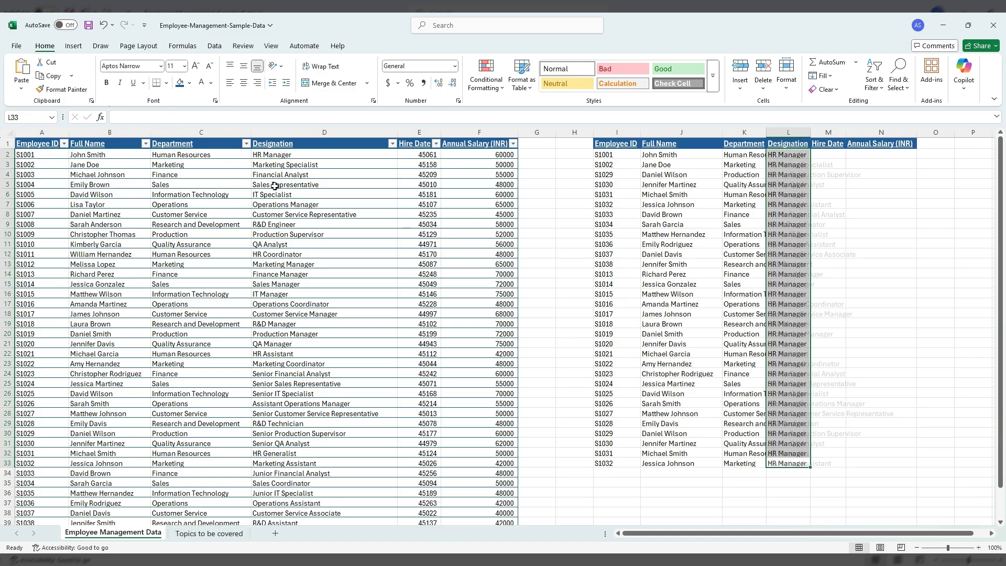
AutoFit the width of the second table's Designation column, L, to its contents.
key(alt+h)
key(o)
key(i)
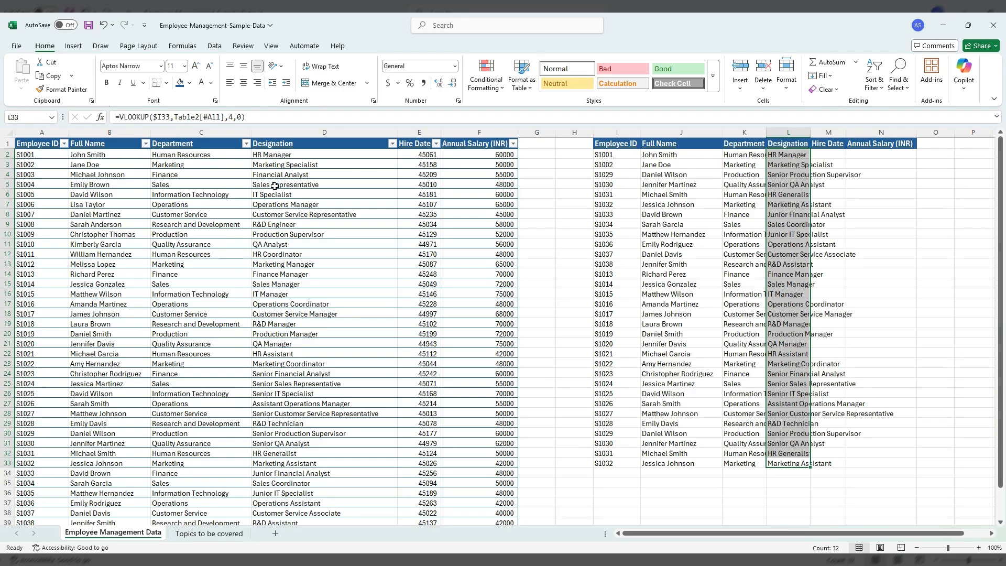
Copy the Designation VLOOKUP formula from L2 into the first Hire Date cell, M2.
key(Right)
key(ctrl+Up)
key(Down)
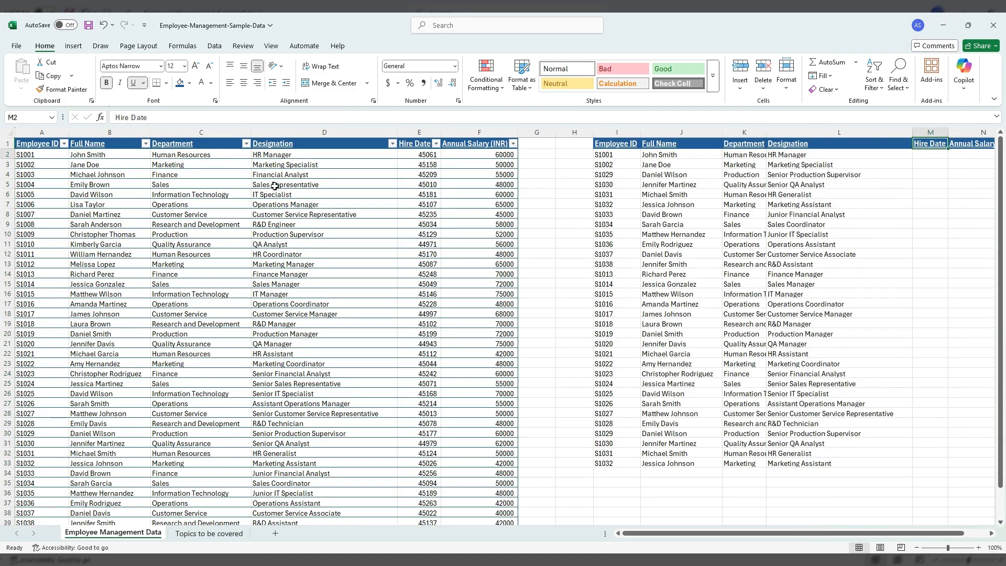
key(Left)
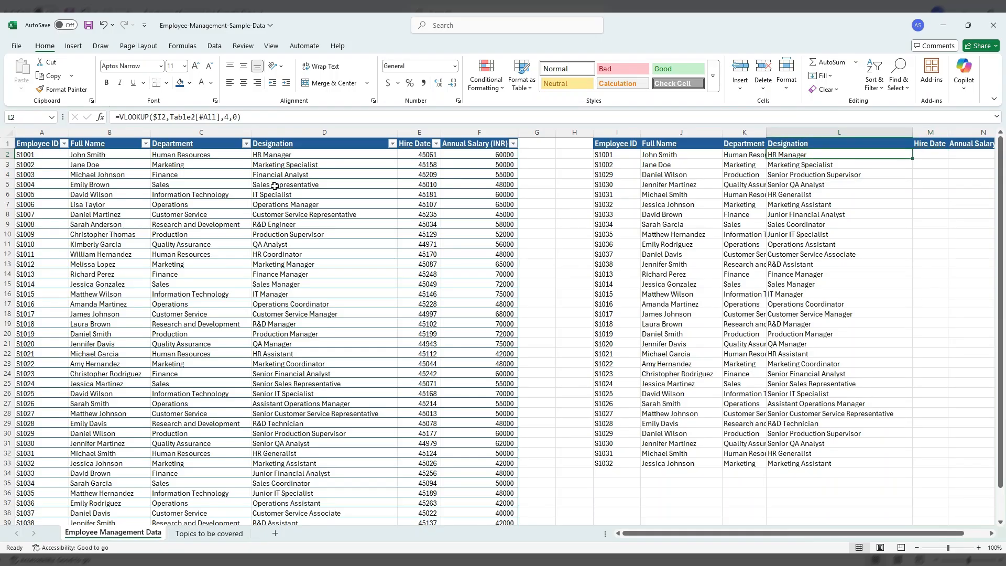
key(ctrl+c)
key(Right)
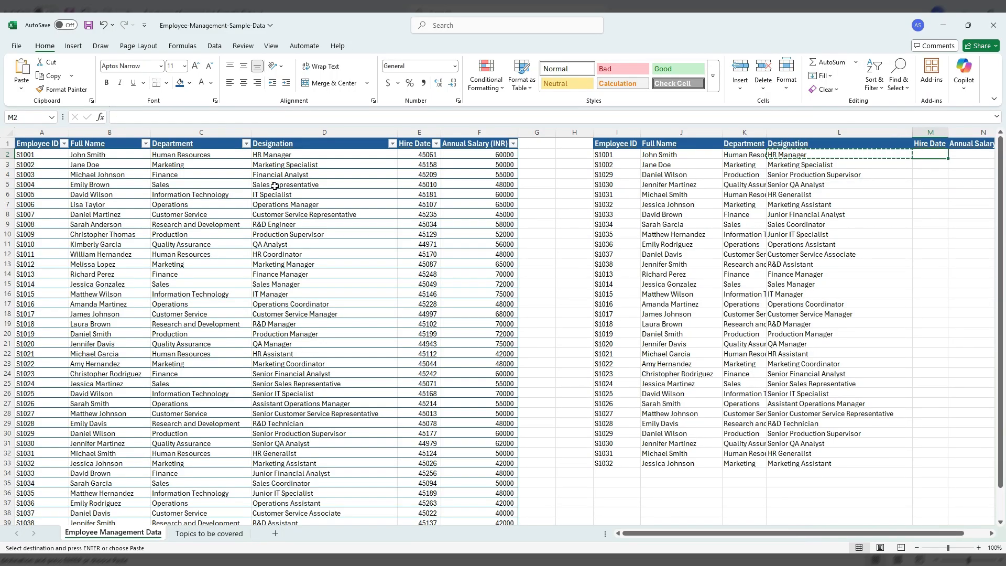
key(ctrl+v)
Set the column index in M2's VLOOKUP formula to 5 for the hire date.
key(F2)
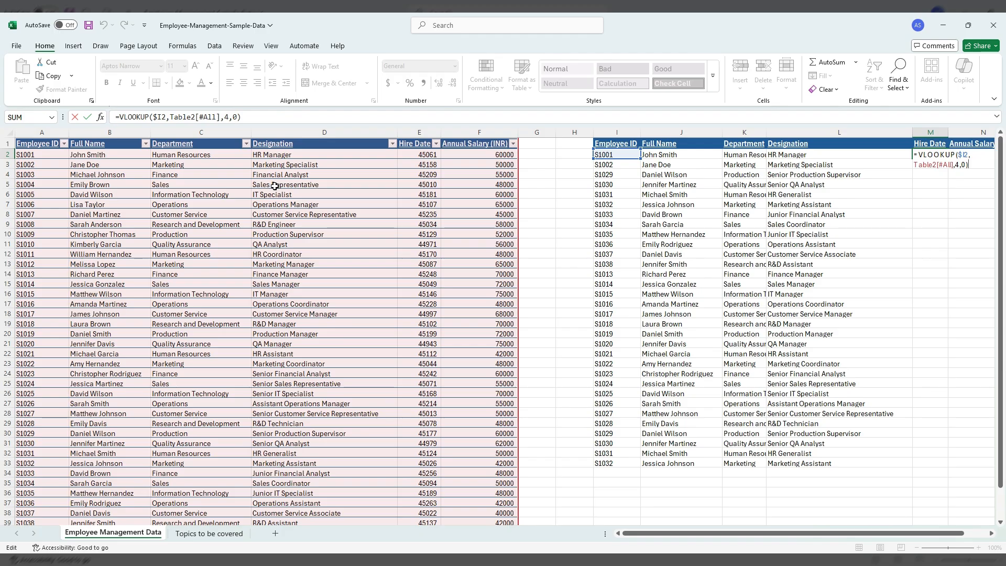
click(232, 115)
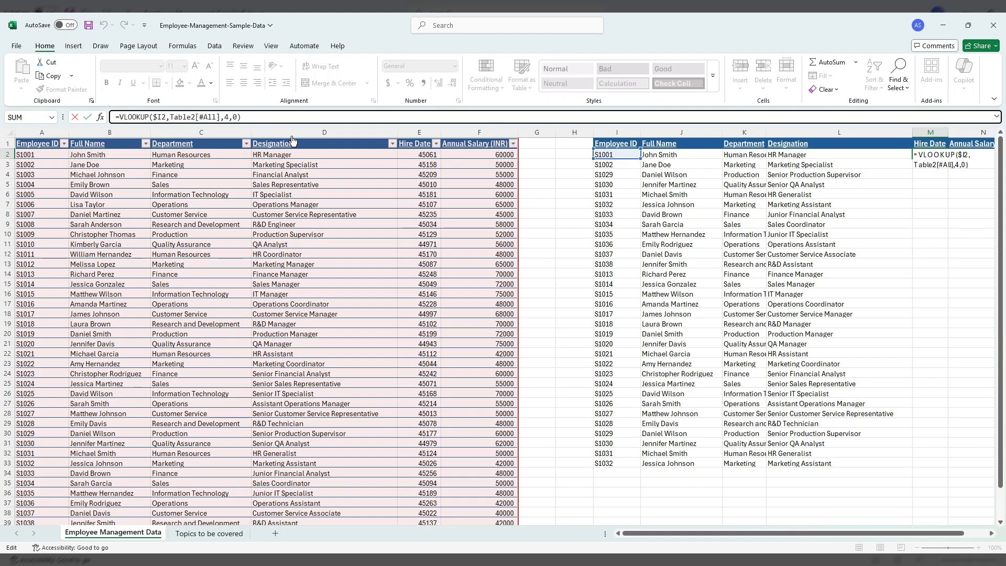
key(Left)
key(BackSpace)
text(5)
key(Return)
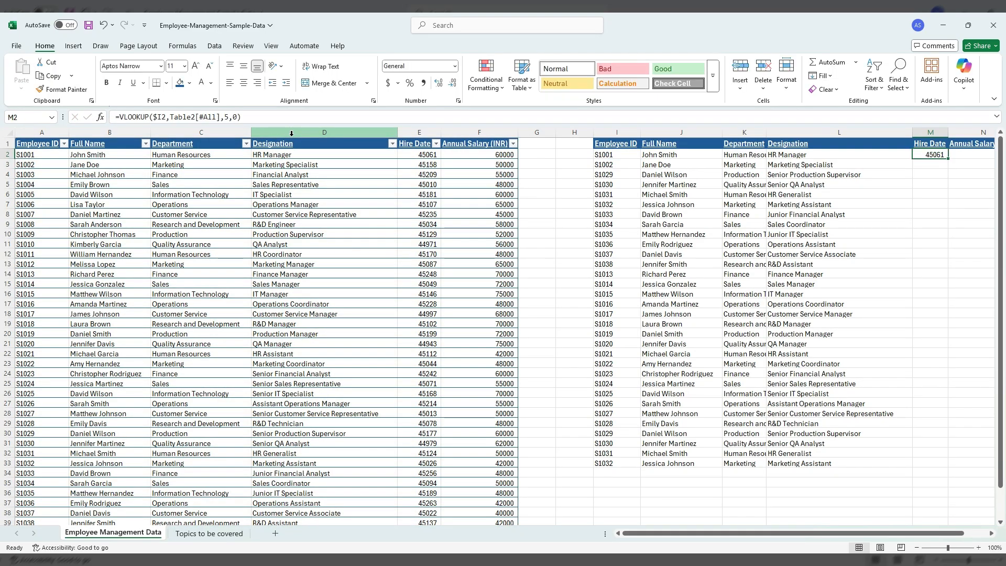
Copy the VLOOKUP formula from M2 down the Hire Date column to M33.
key(Up)
key(ctrl+c)
key(Left)
key(ctrl+Down)
key(Right)
key(ctrl+shift+Up)
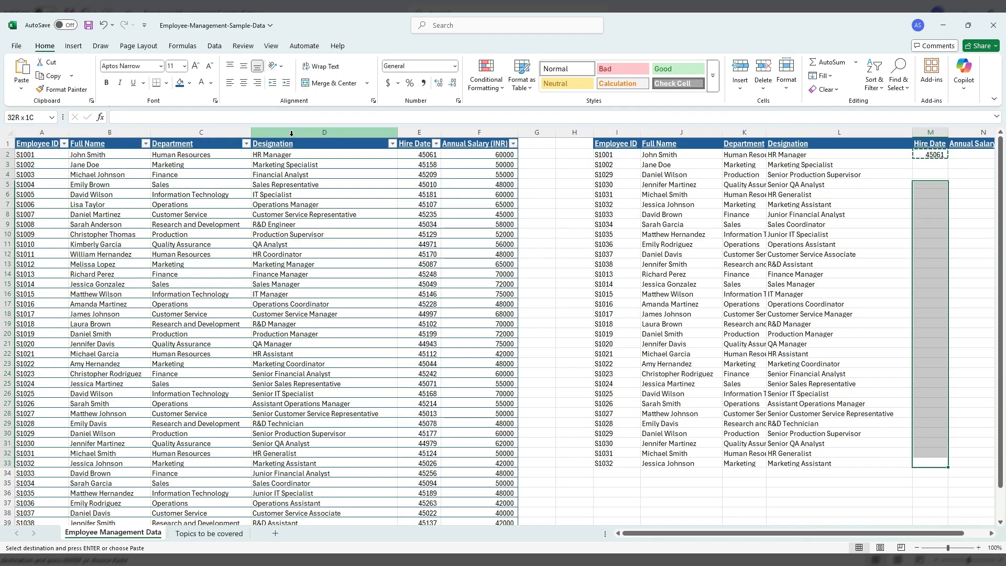
key(Return)
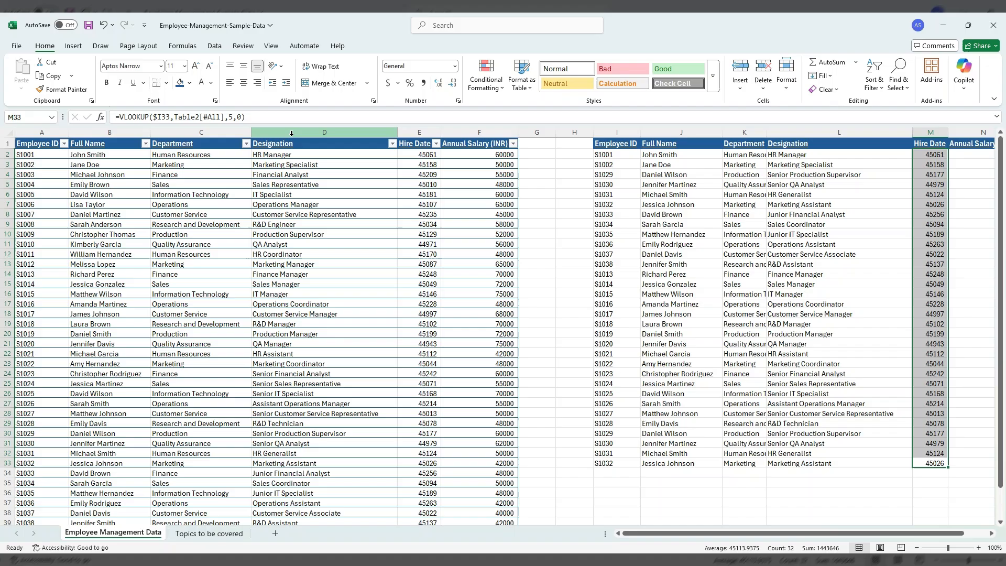
Copy the Hire Date VLOOKUP formula from M2 into the first Annual Salary (INR) cell, N2.
key(Up)
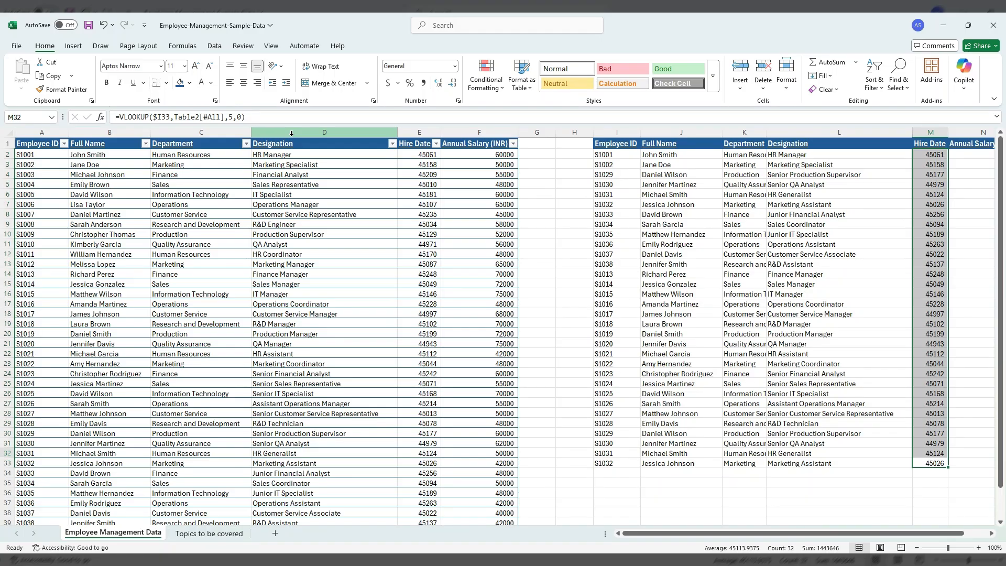
key(ctrl+Up)
key(Right)
key(Down)
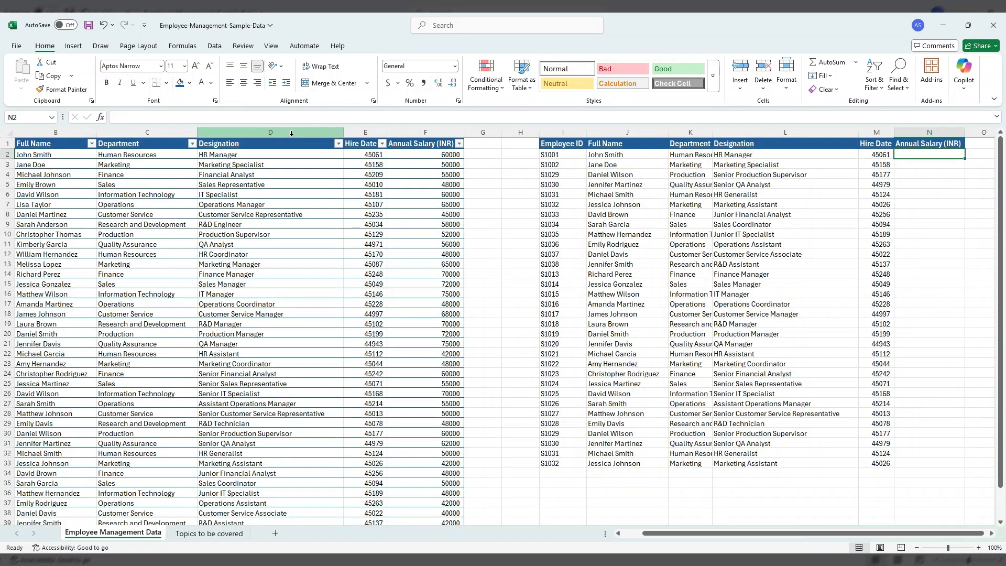
key(Left)
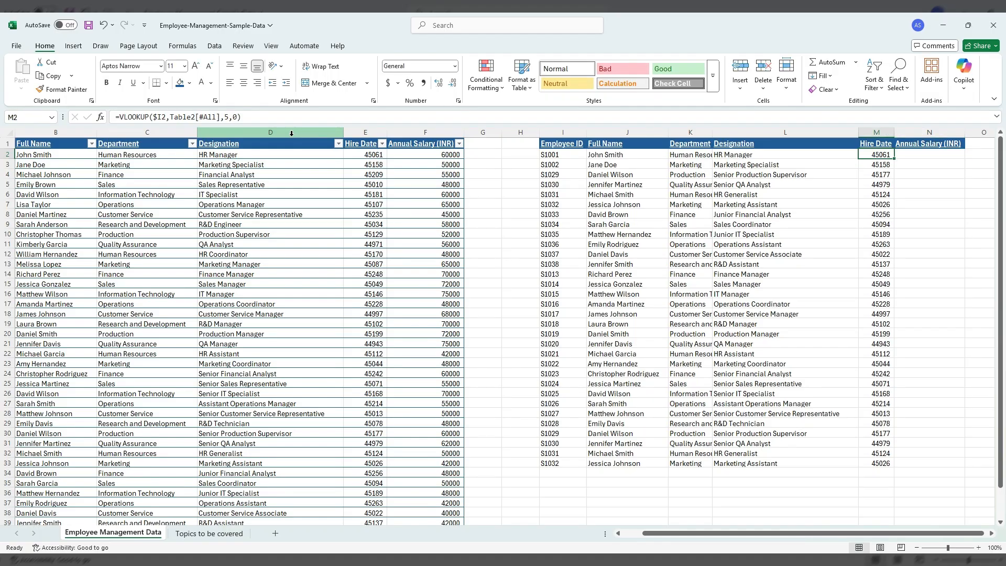
key(ctrl+c)
key(Right)
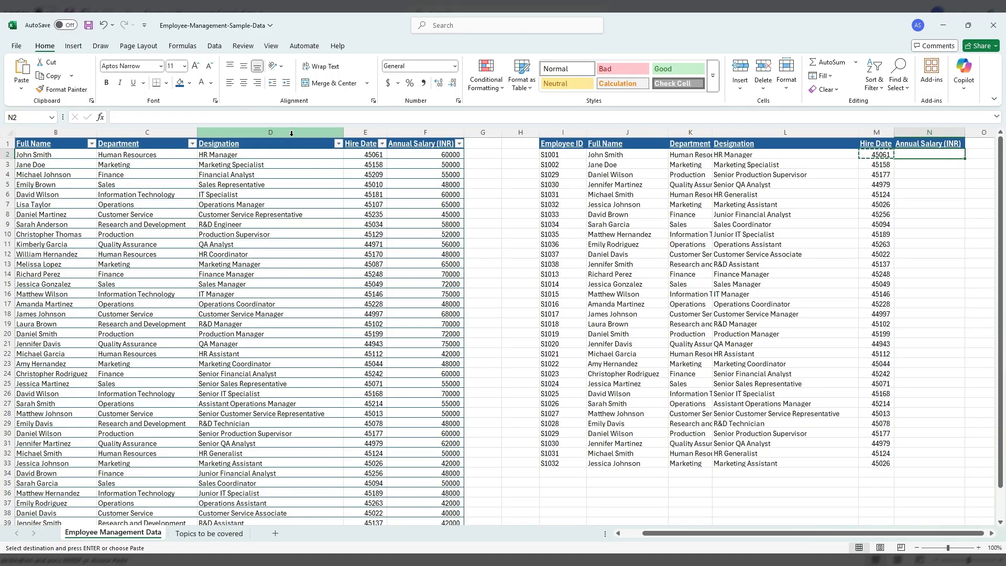
key(ctrl+v)
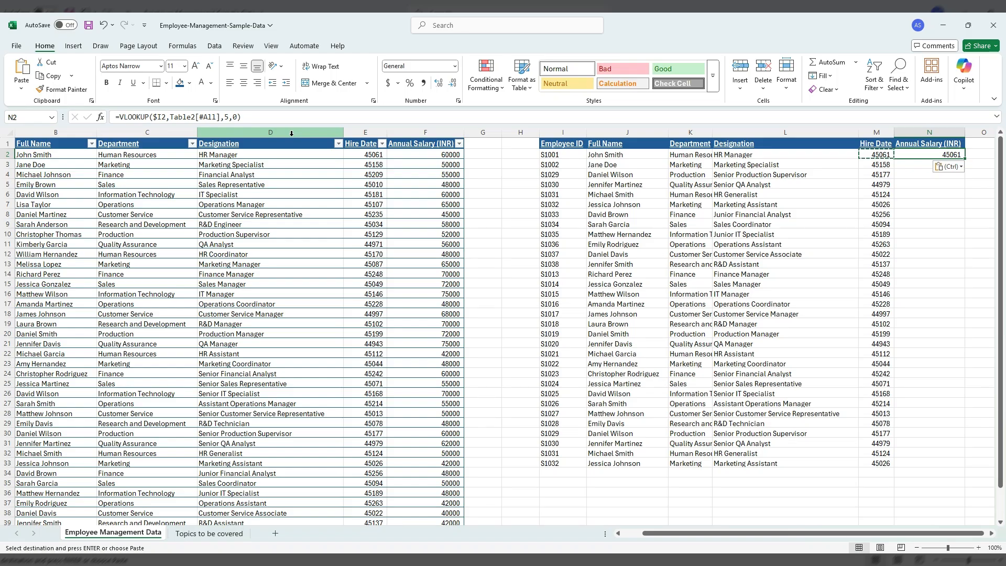
key(Escape)
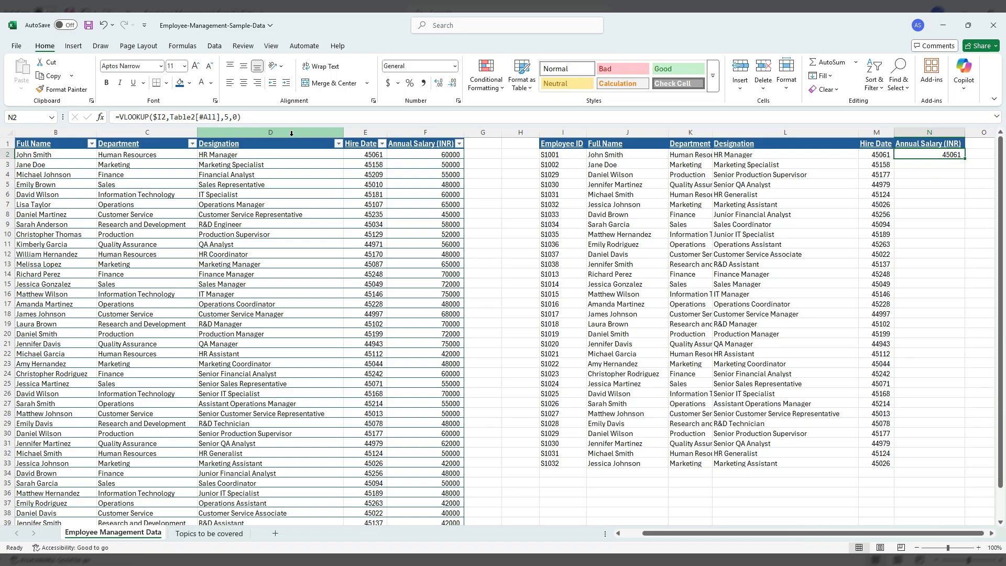
Set the column index in N2's VLOOKUP formula to 6 for the annual salary.
key(F2)
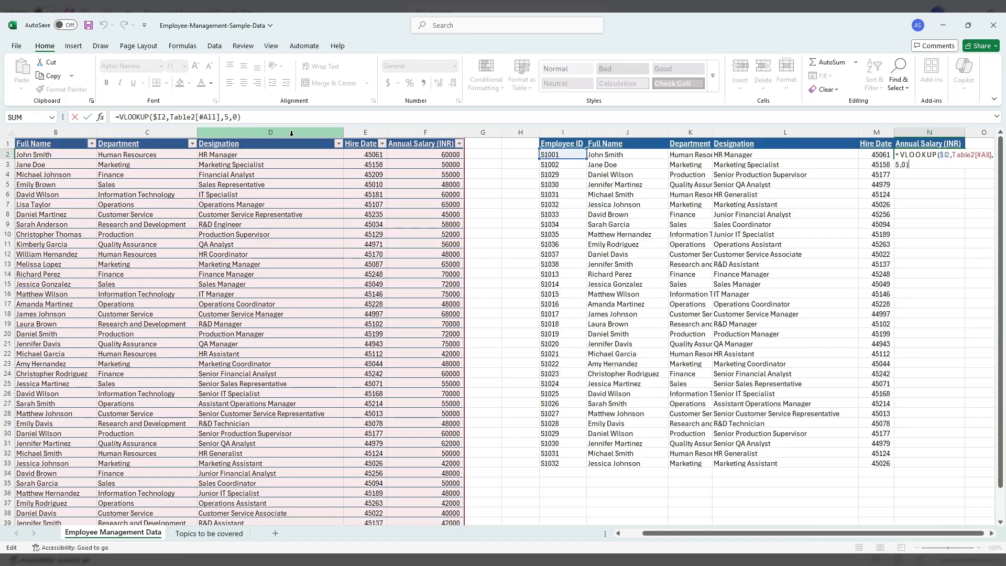
click(228, 120)
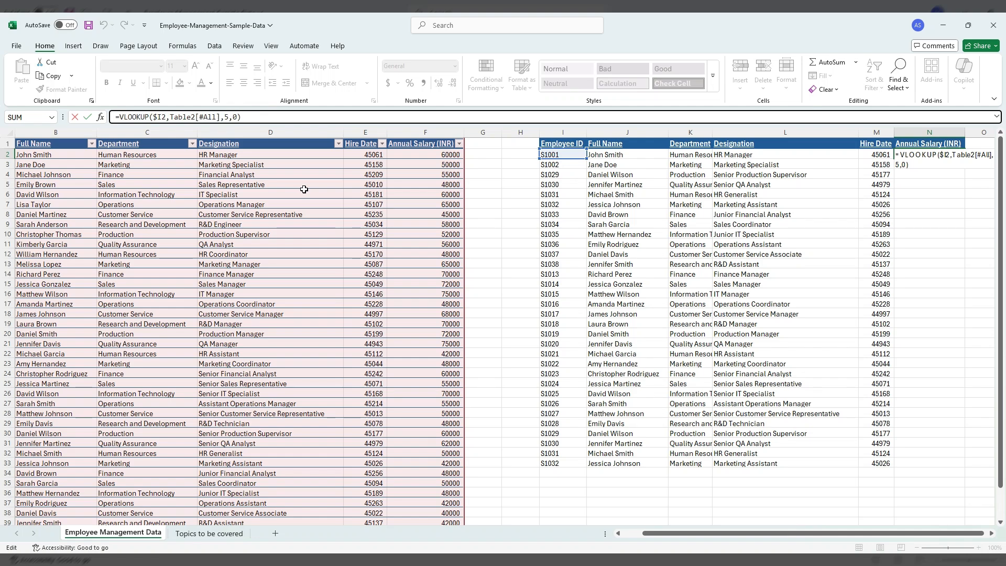
key(Delete)
text(6)
key(ctrl+Return)
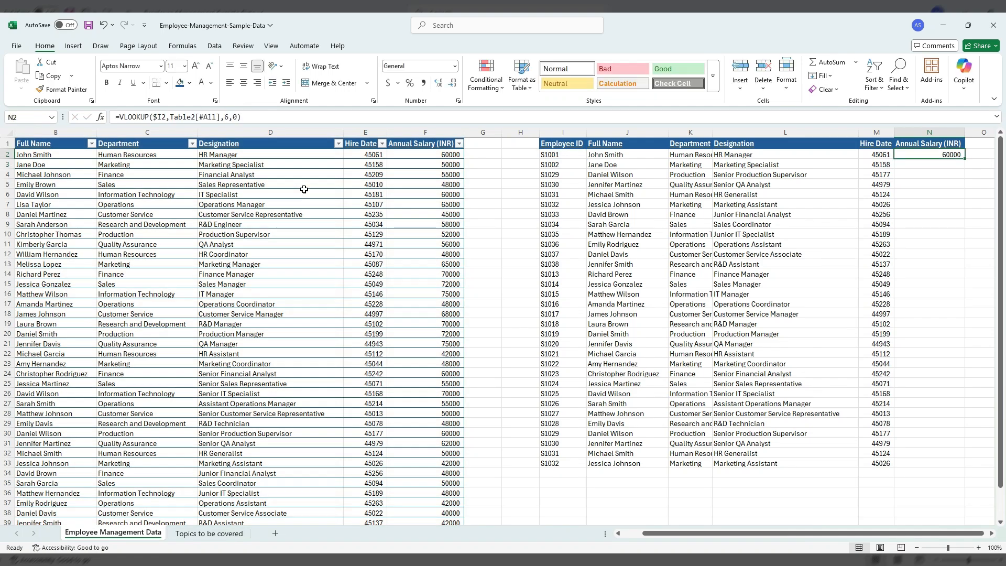
Copy the VLOOKUP formula from N2 down the Annual Salary (INR) column to N33.
key(ctrl+c)
key(Left)
key(ctrl+Down)
key(Right)
key(ctrl+shift+Up)
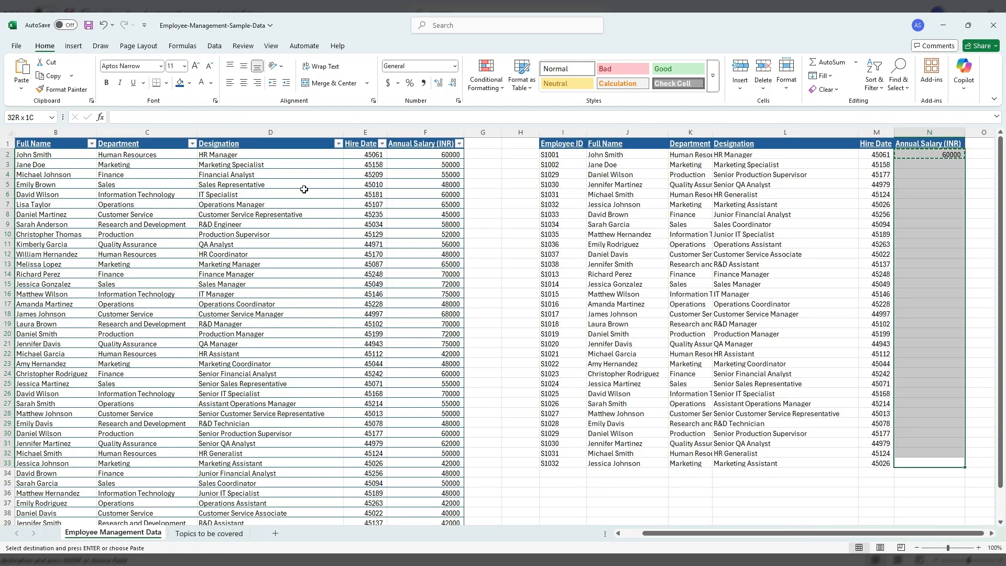
key(ctrl+v)
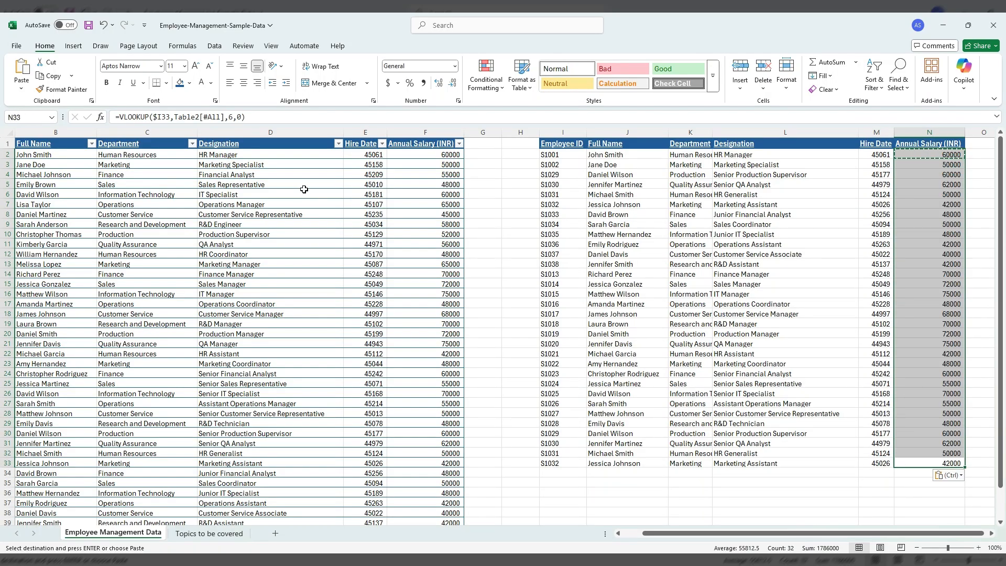
key(Escape)
Format the first table's Hire Date values in E2:E41 as day-month dates in the style 15-May.
key(Up)
key(ctrl+Up)
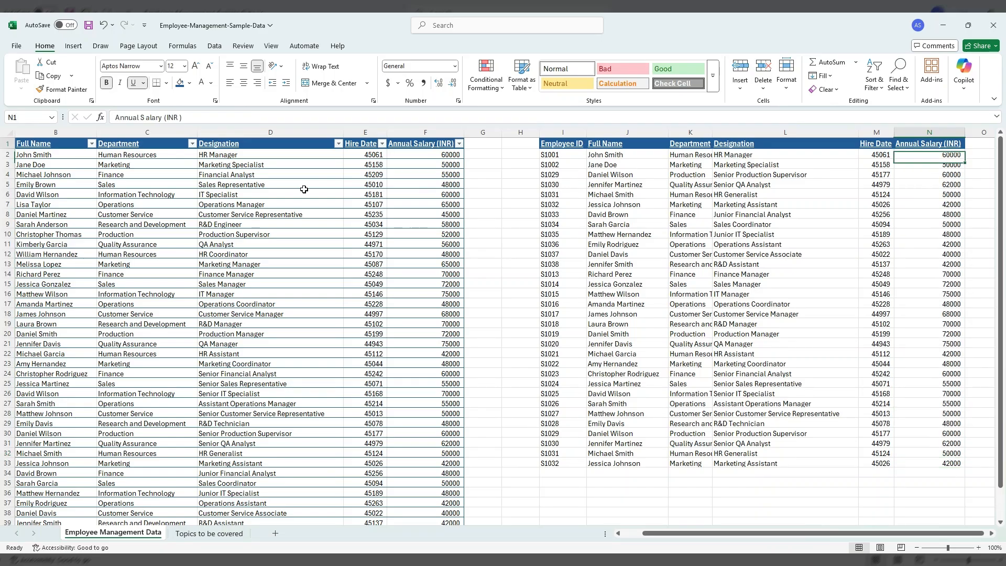
key(ctrl+Left)
key(Left)
key(Left)
key(Left)
key(Left)
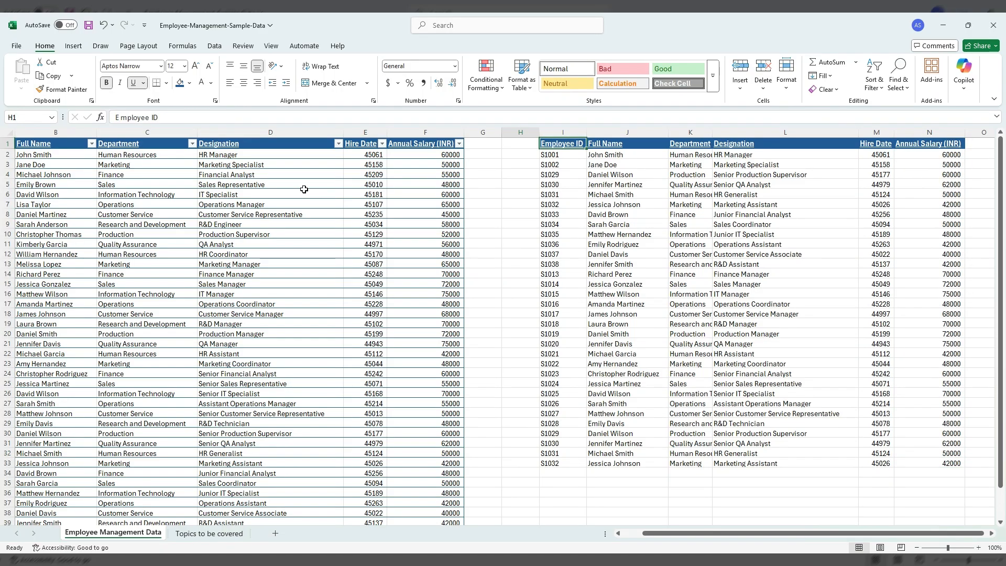
key(Down)
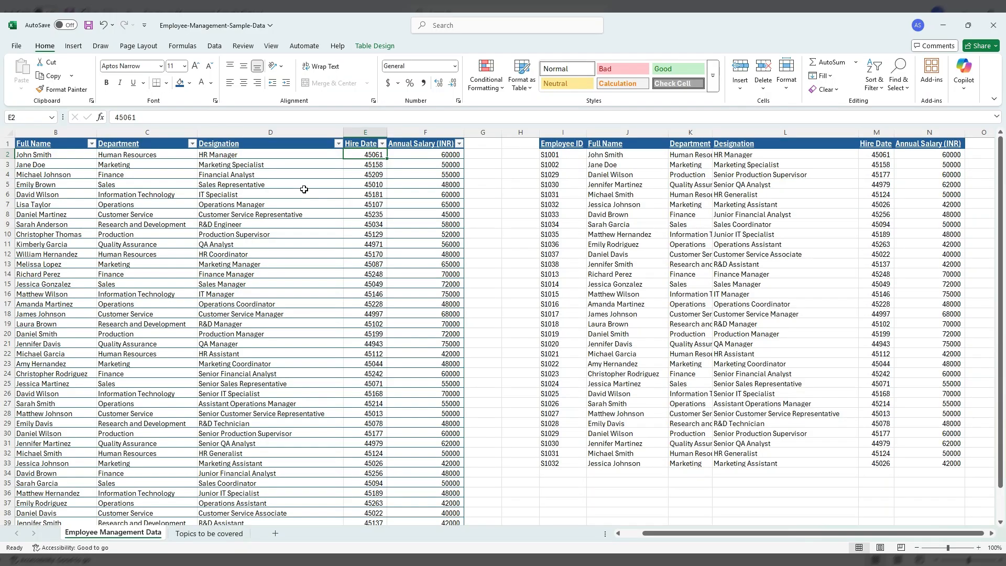
key(ctrl+shift+Down)
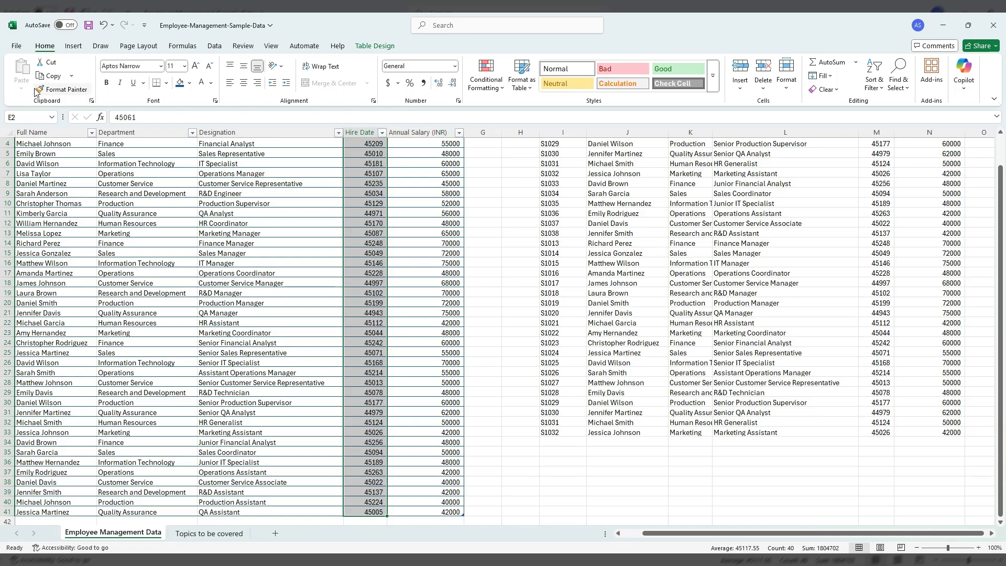
click(455, 67)
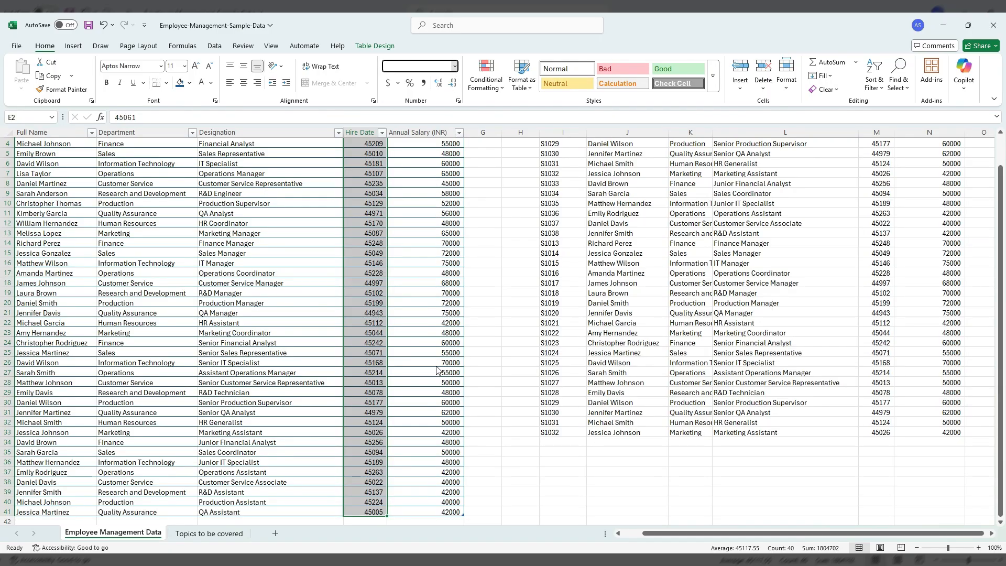
scroll(437, 362, up, 1)
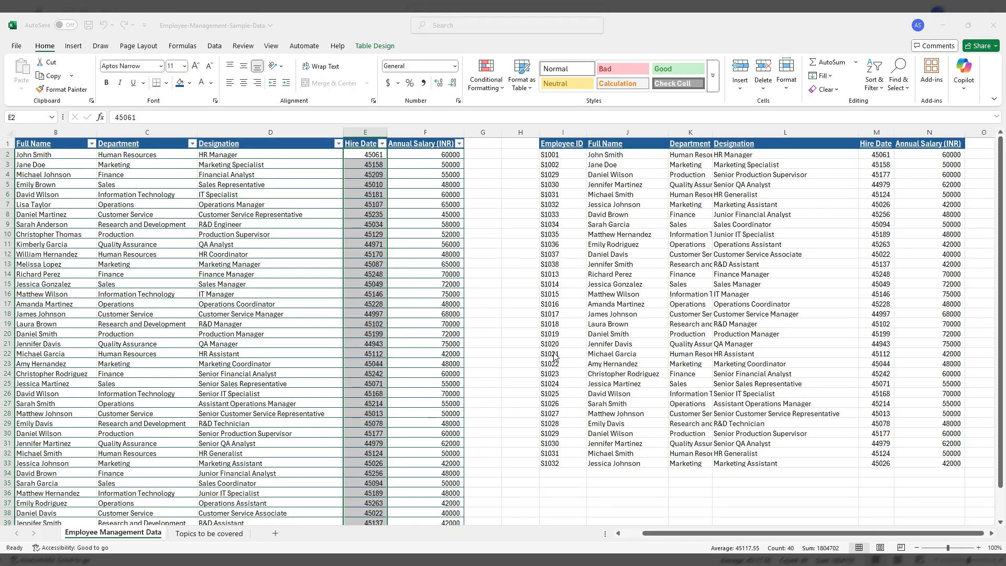
click(575, 394)
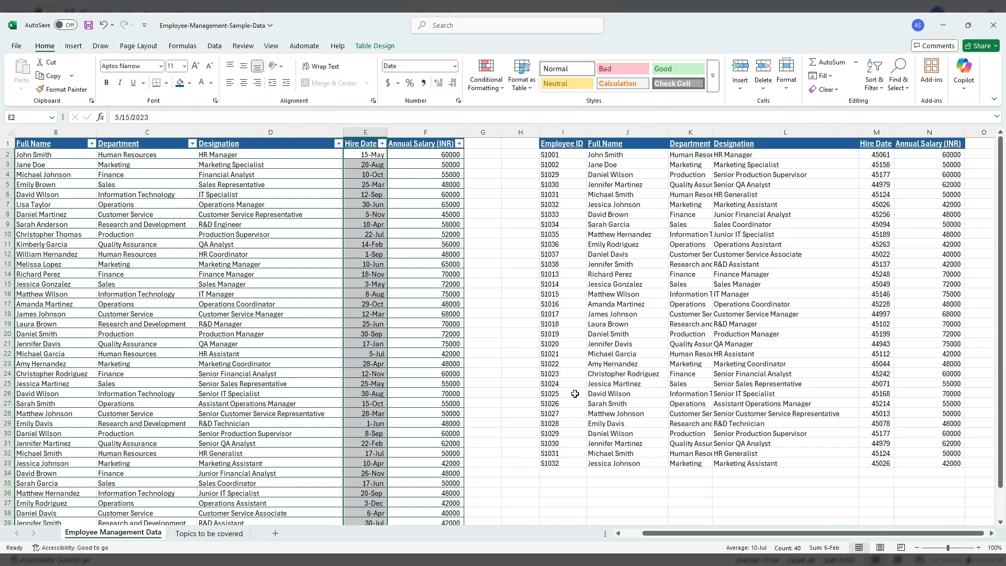
Apply the same day-month date format to the second table's Hire Date values in M2:M33.
click(876, 171)
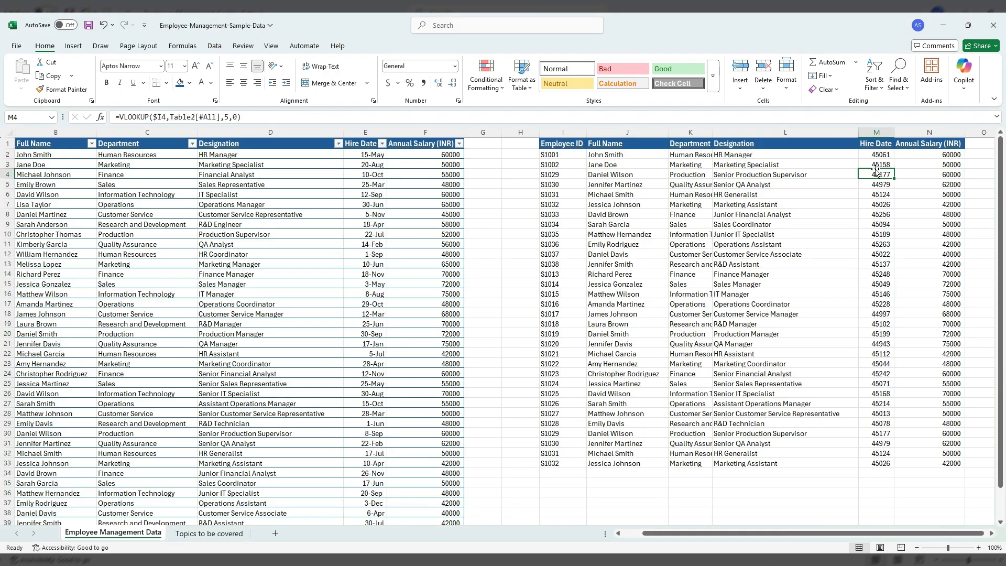
key(Up)
key(Up)
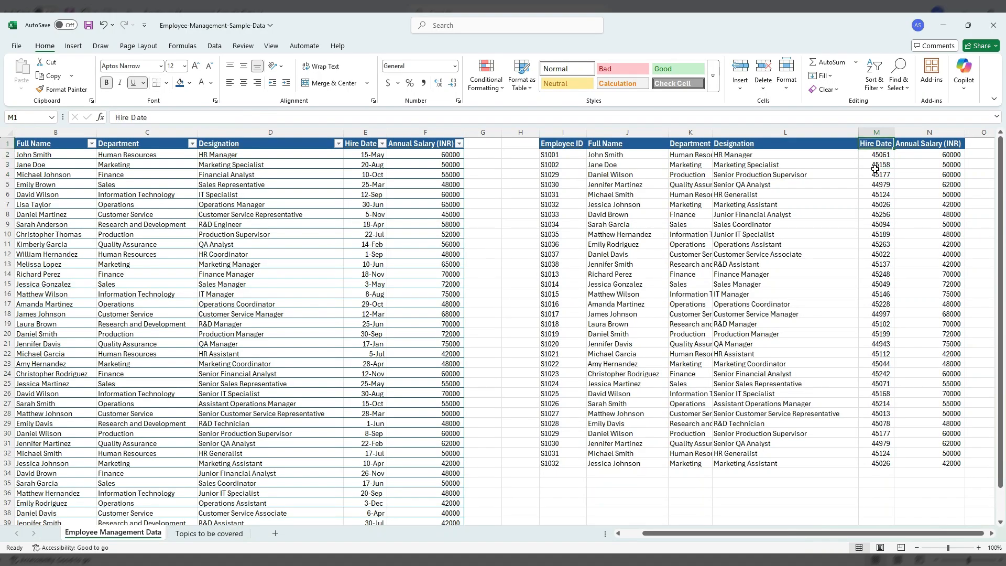
click(883, 141)
click(882, 142)
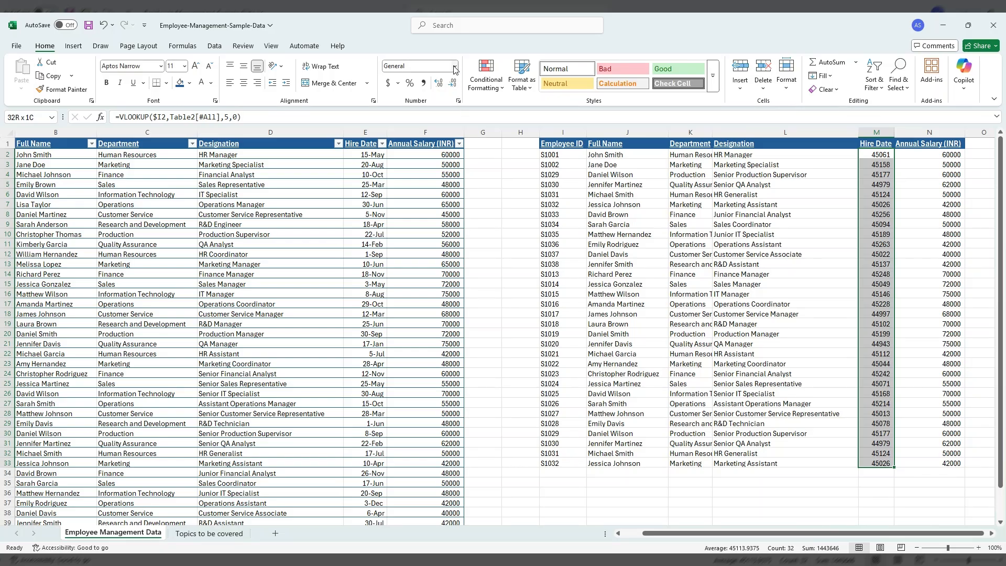
click(458, 101)
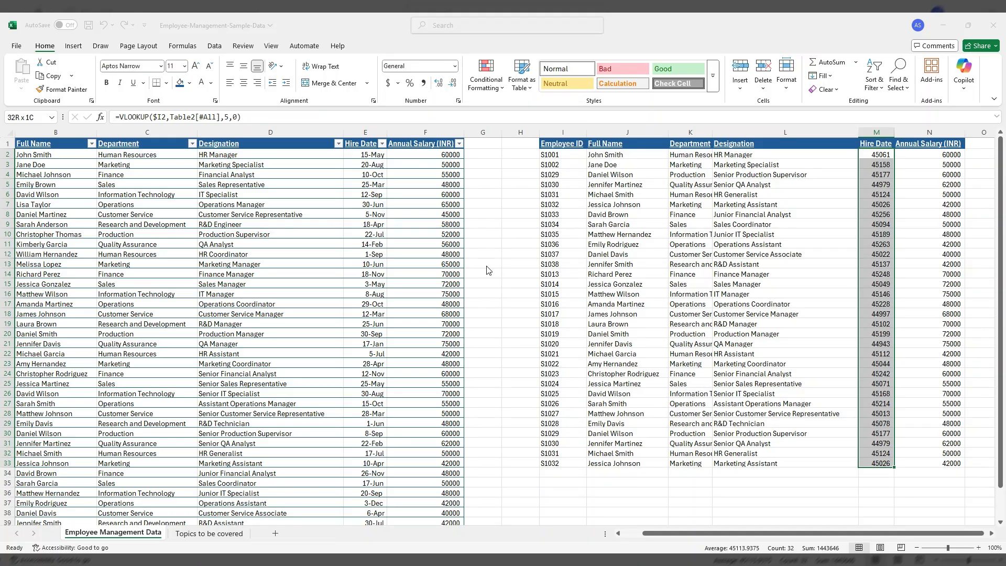
click(583, 387)
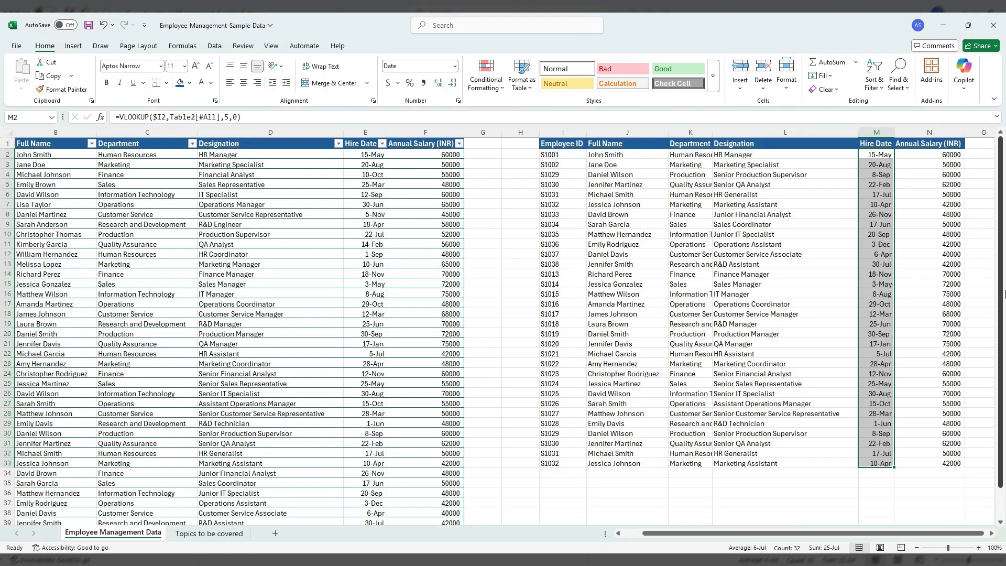
Set the first employee's Annual Salary (INR) in cell F2 of the first table to 100000.
click(901, 278)
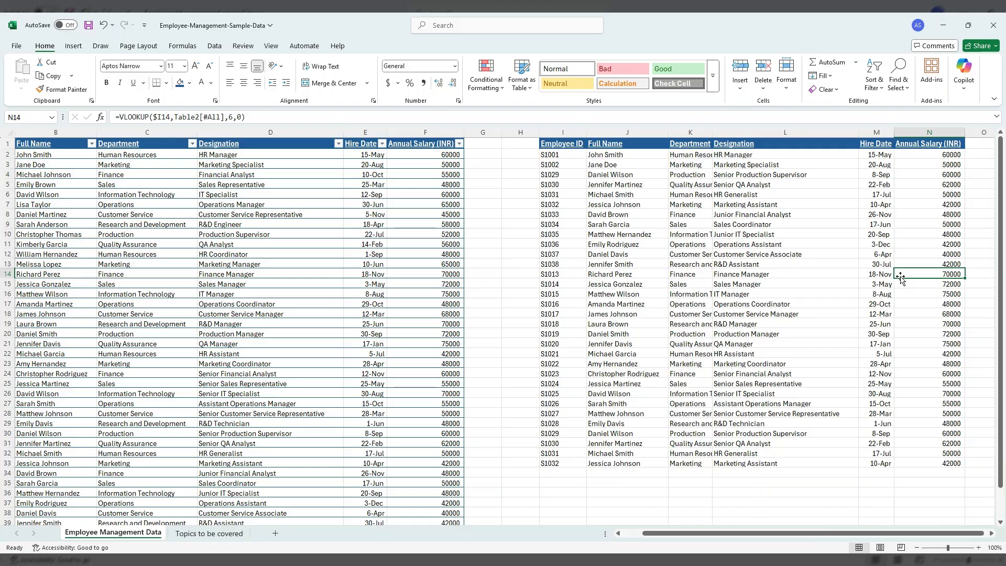
key(ctrl+Up)
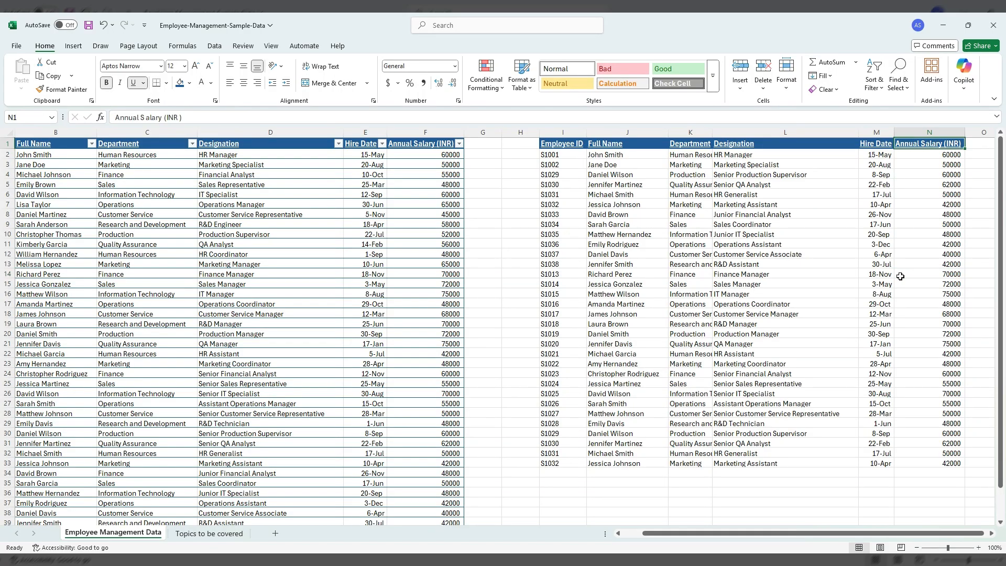
key(ctrl+Left)
key(Left)
key(Left)
key(Left)
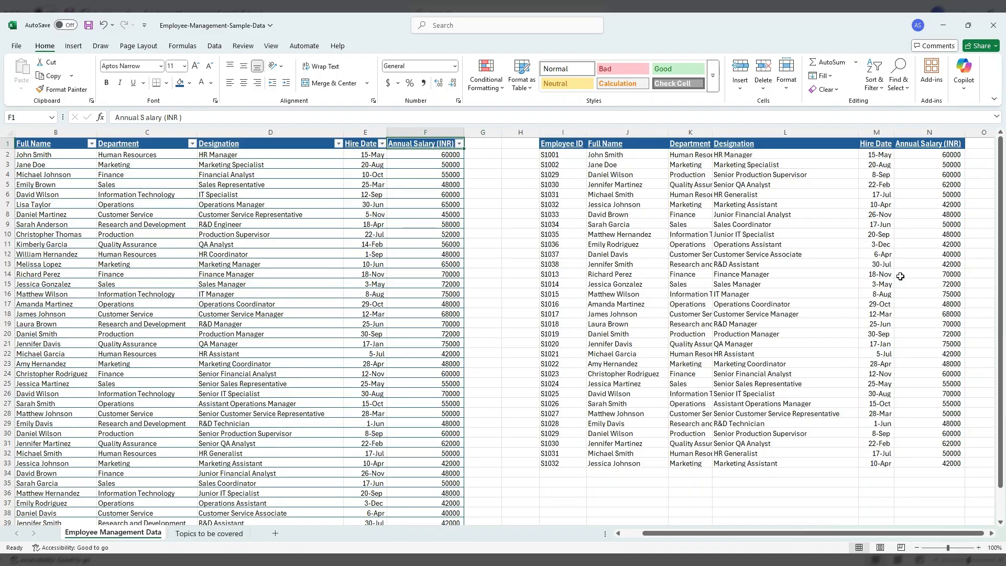
key(Down)
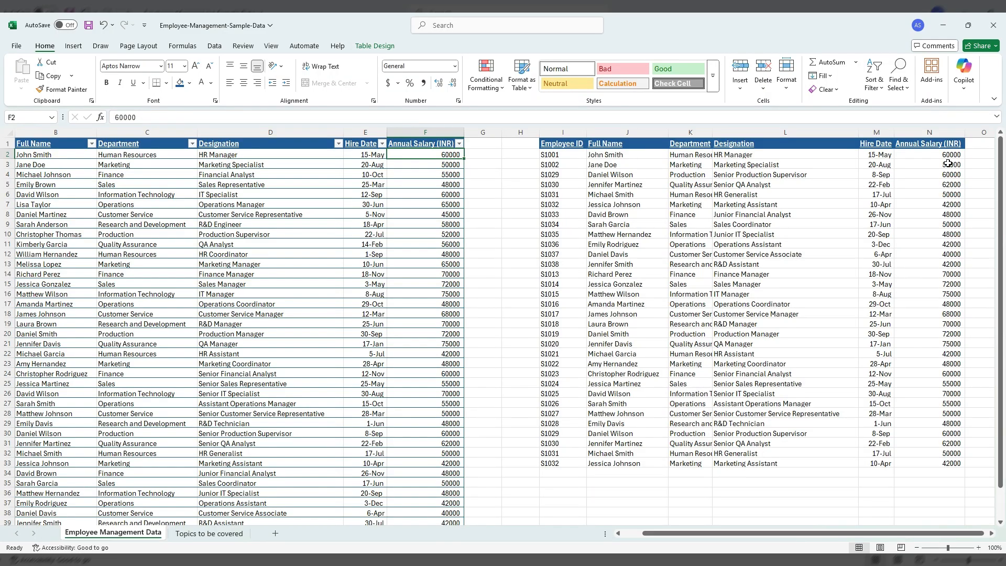
text(10)
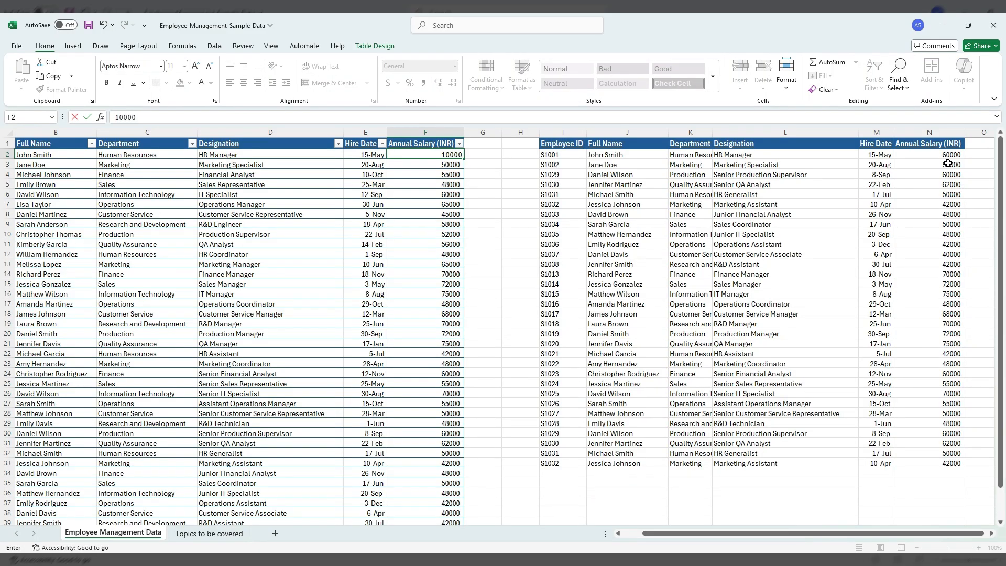
key(Return)
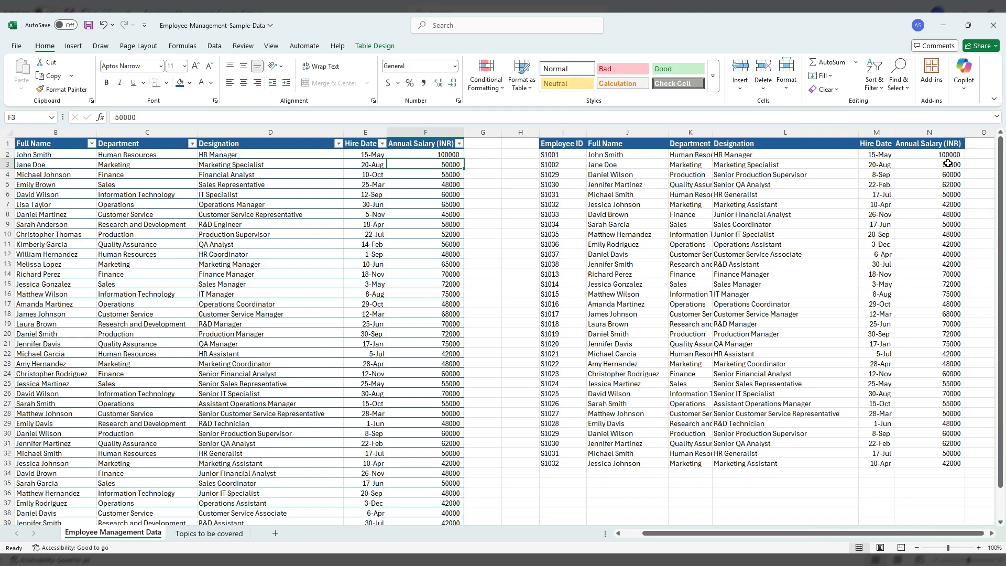
Check the second table's salary lookup in N2 and compare the first employee ID in both tables.
click(934, 154)
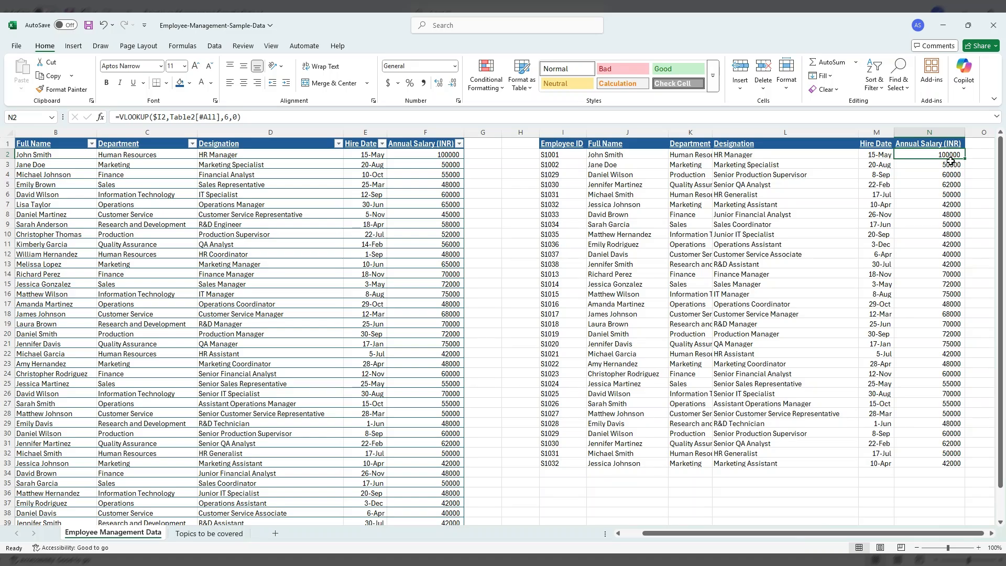
click(549, 156)
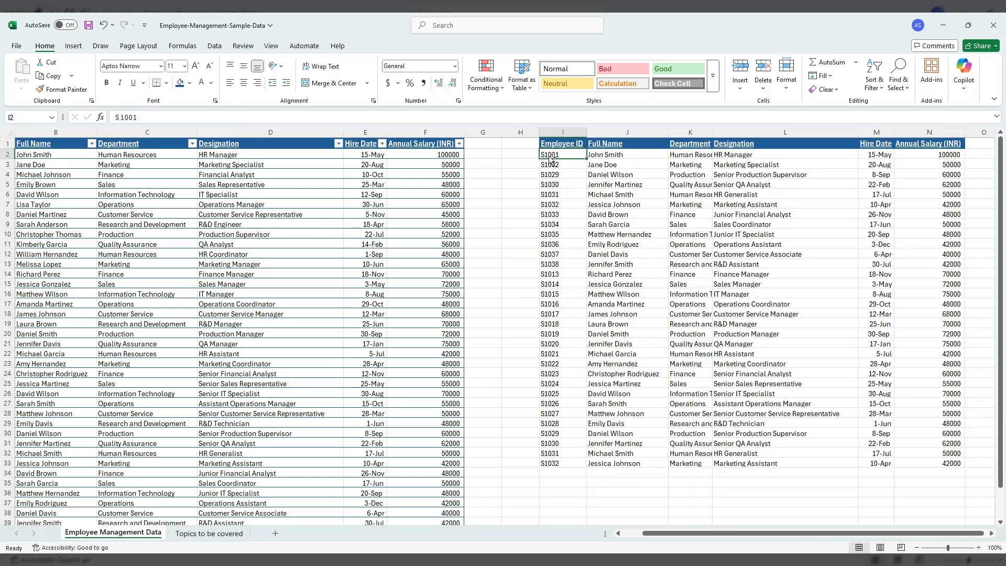
key(ctrl+Left)
key(ctrl+Left)
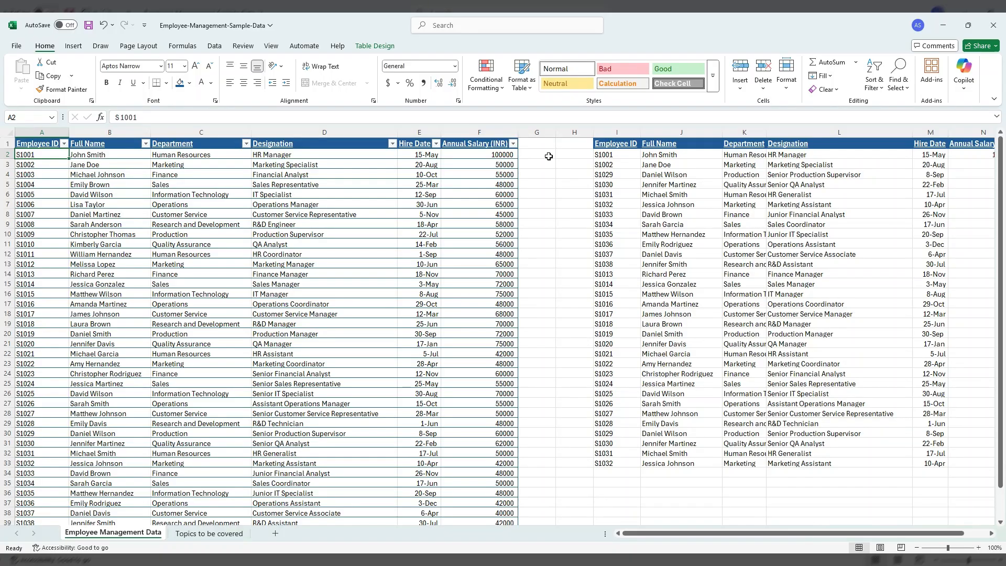